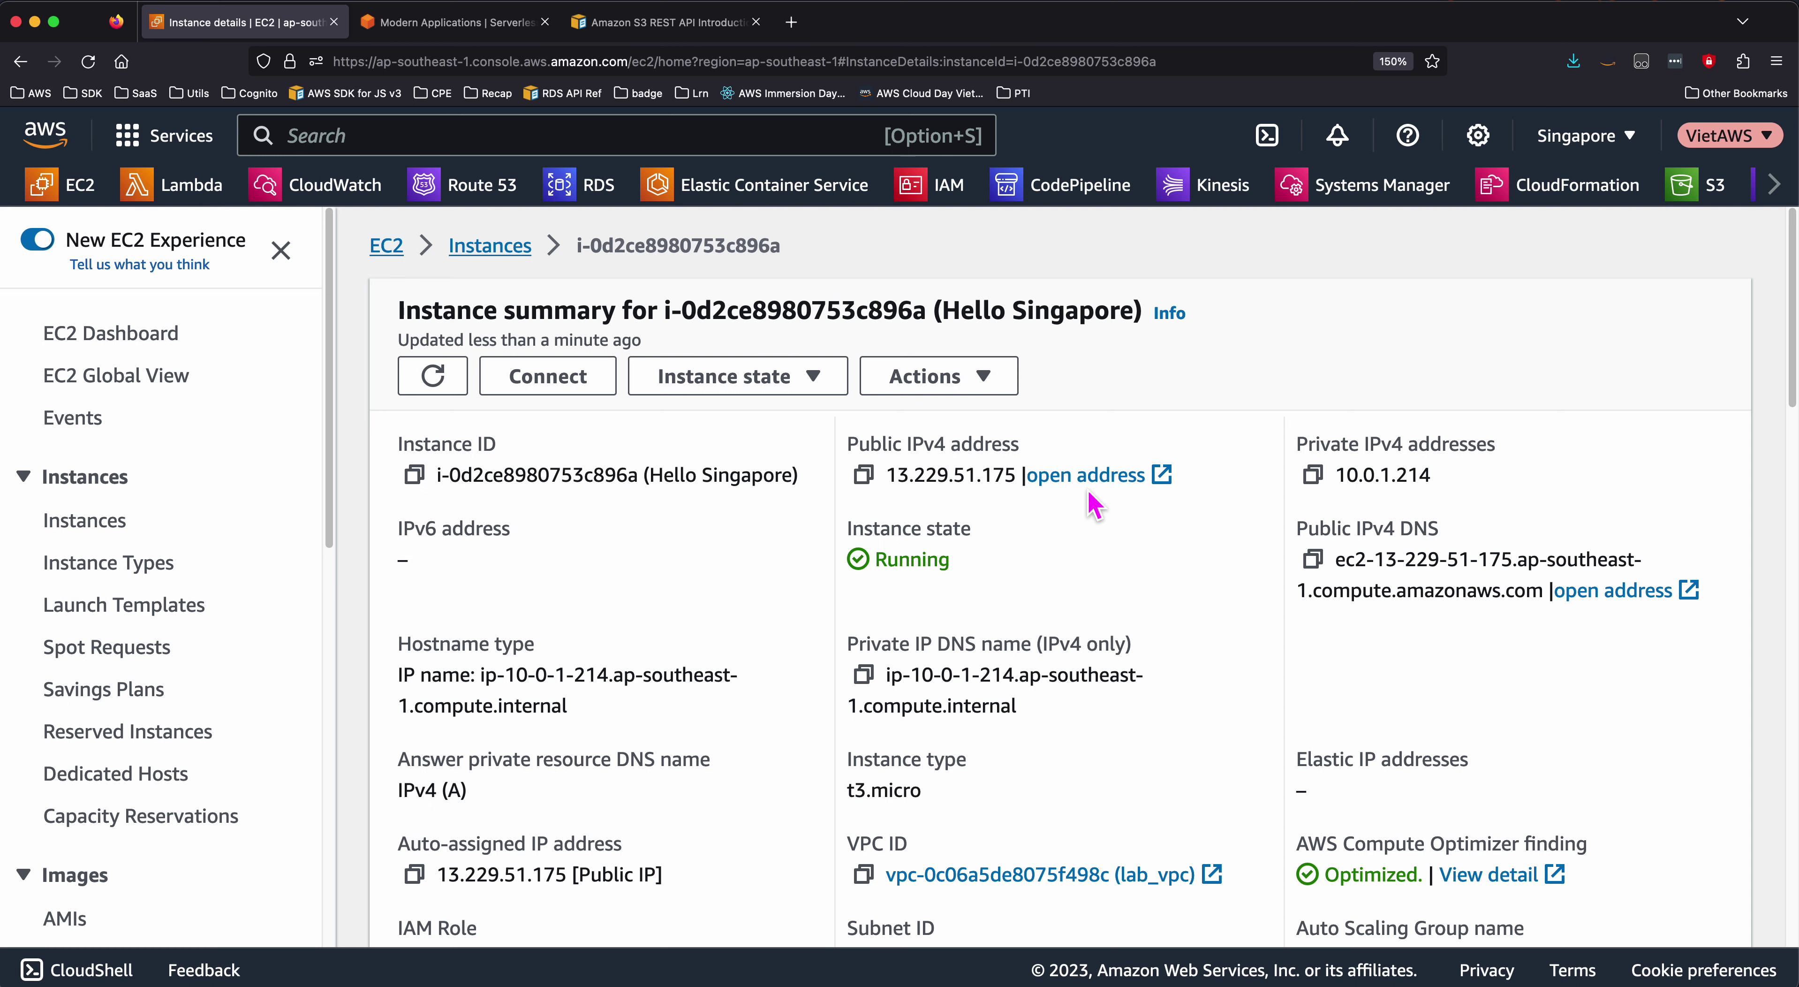
# Step: Examine the Hello Singapore instance's state options and its Instance settings actions, including the option to change the instance type
pyautogui.scroll(-10, 237, 811)
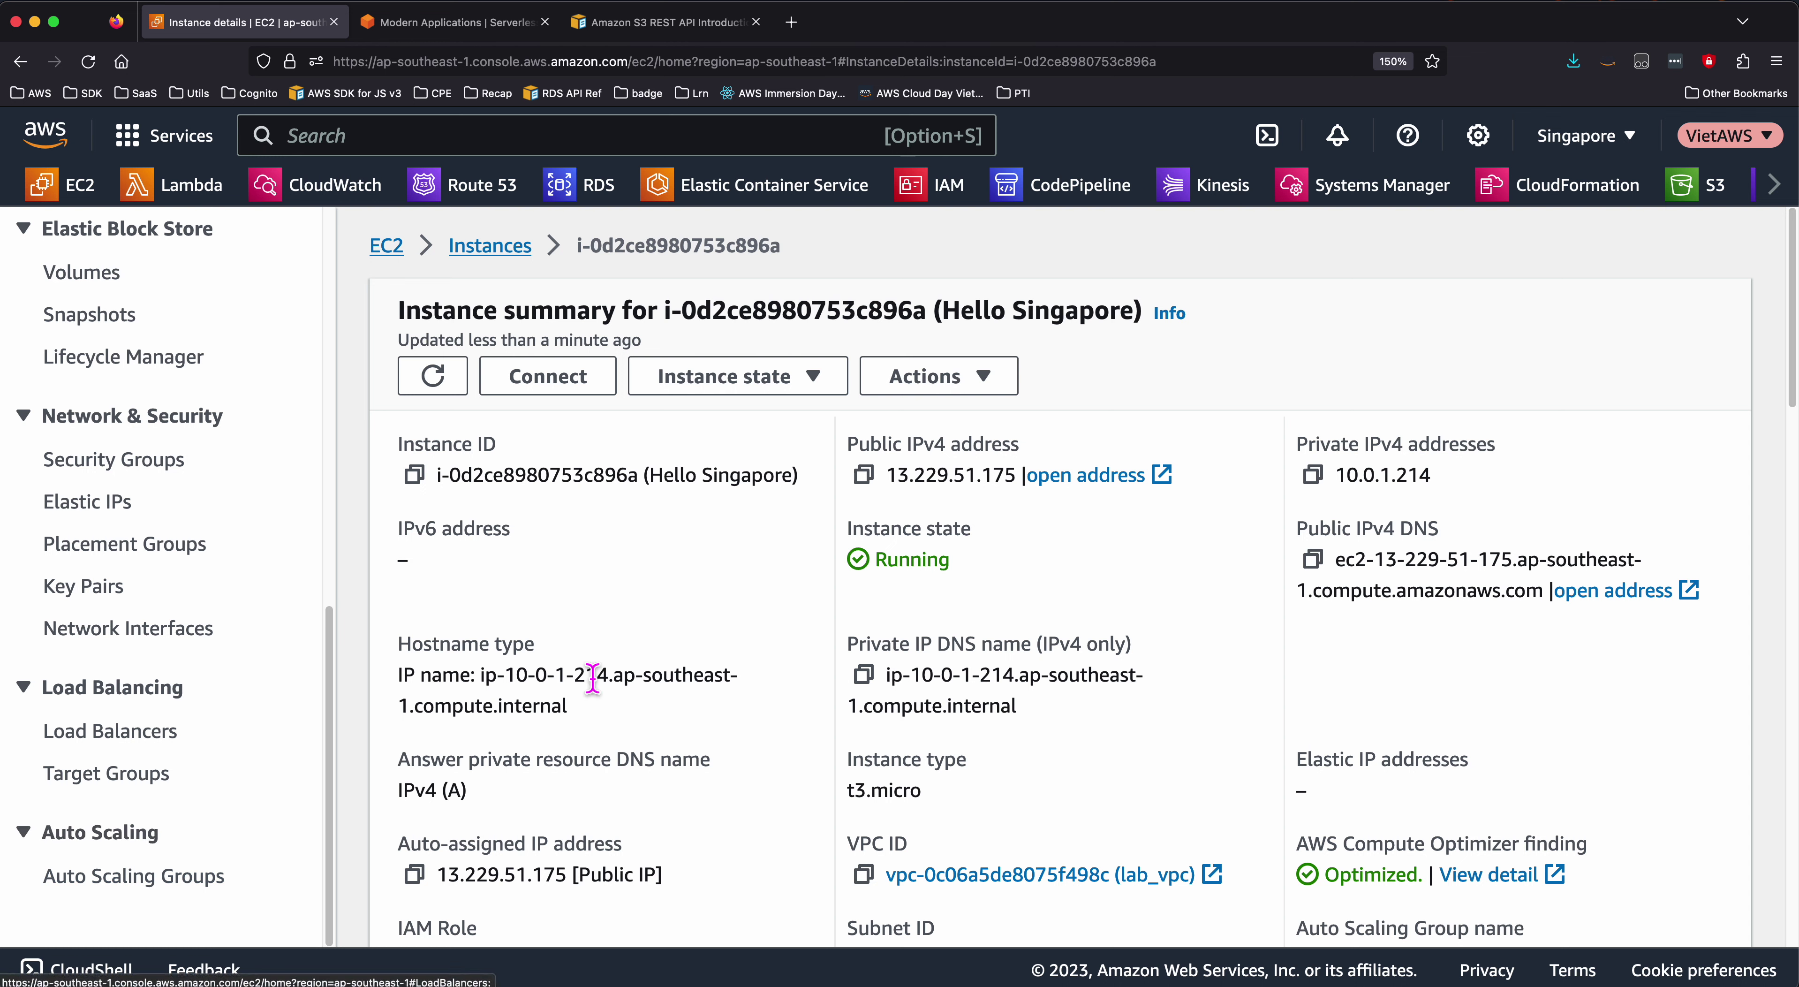
pyautogui.scroll(5, 221, 696)
pyautogui.scroll(4, 221, 713)
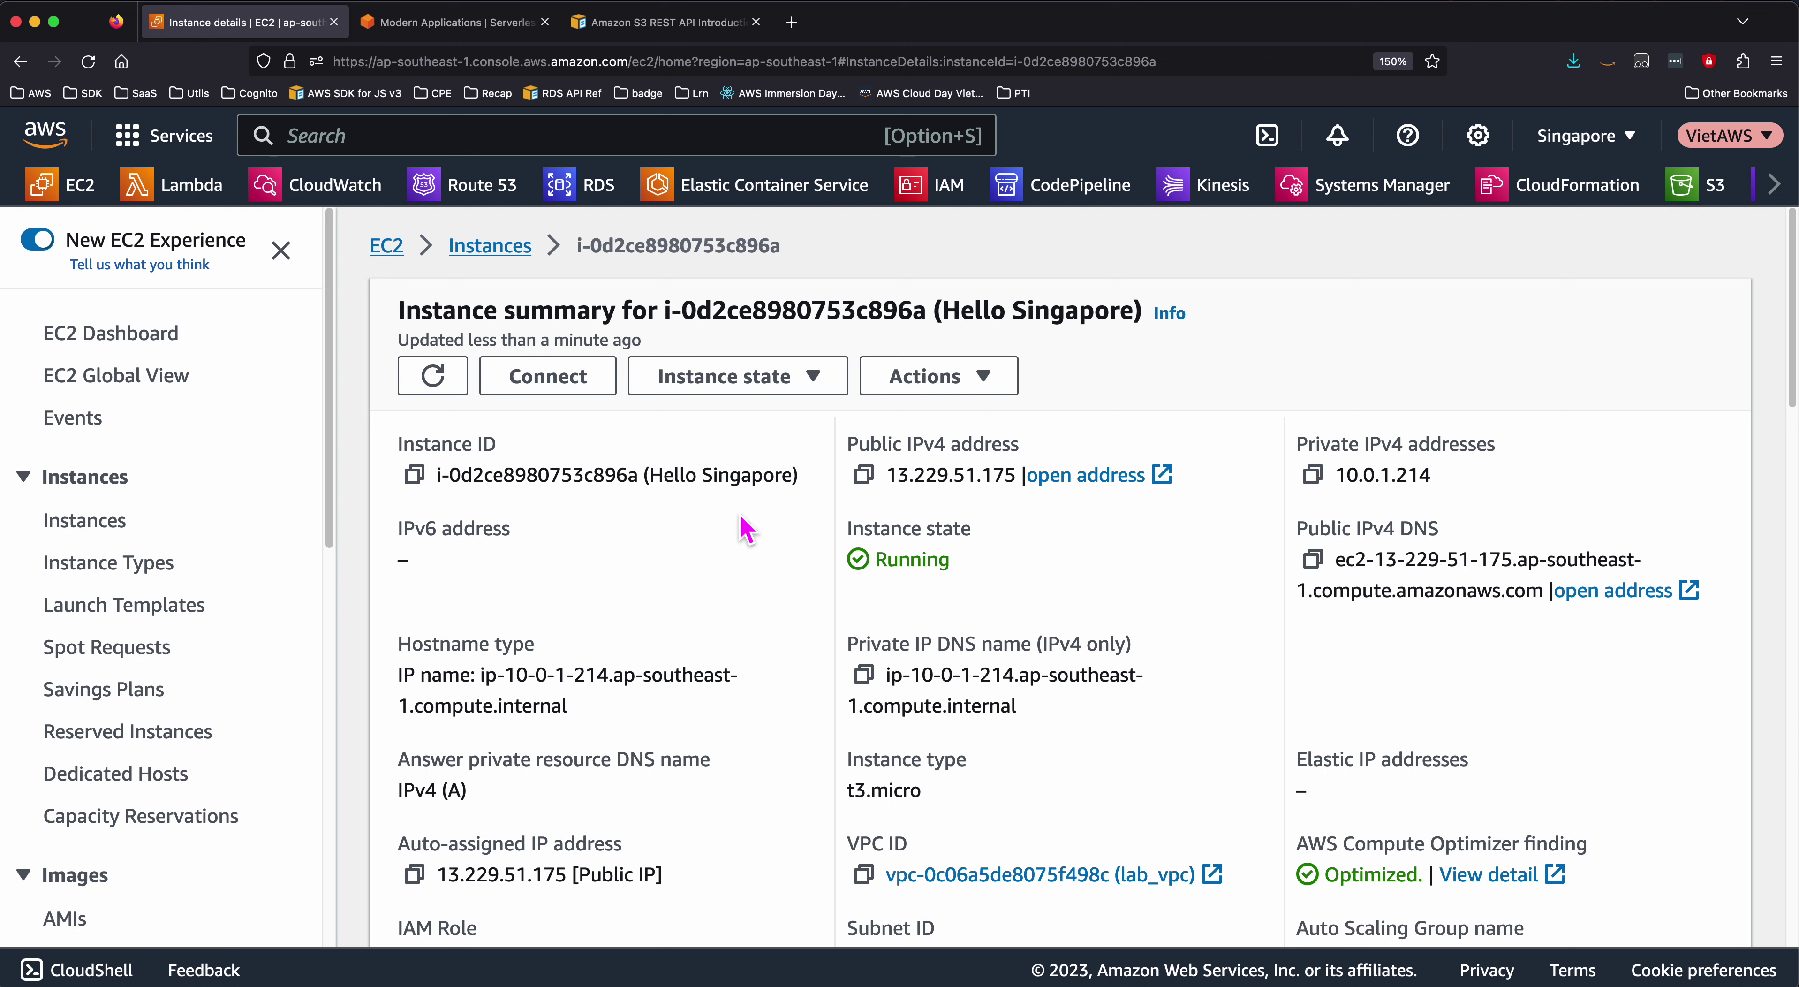
pyautogui.click(760, 387)
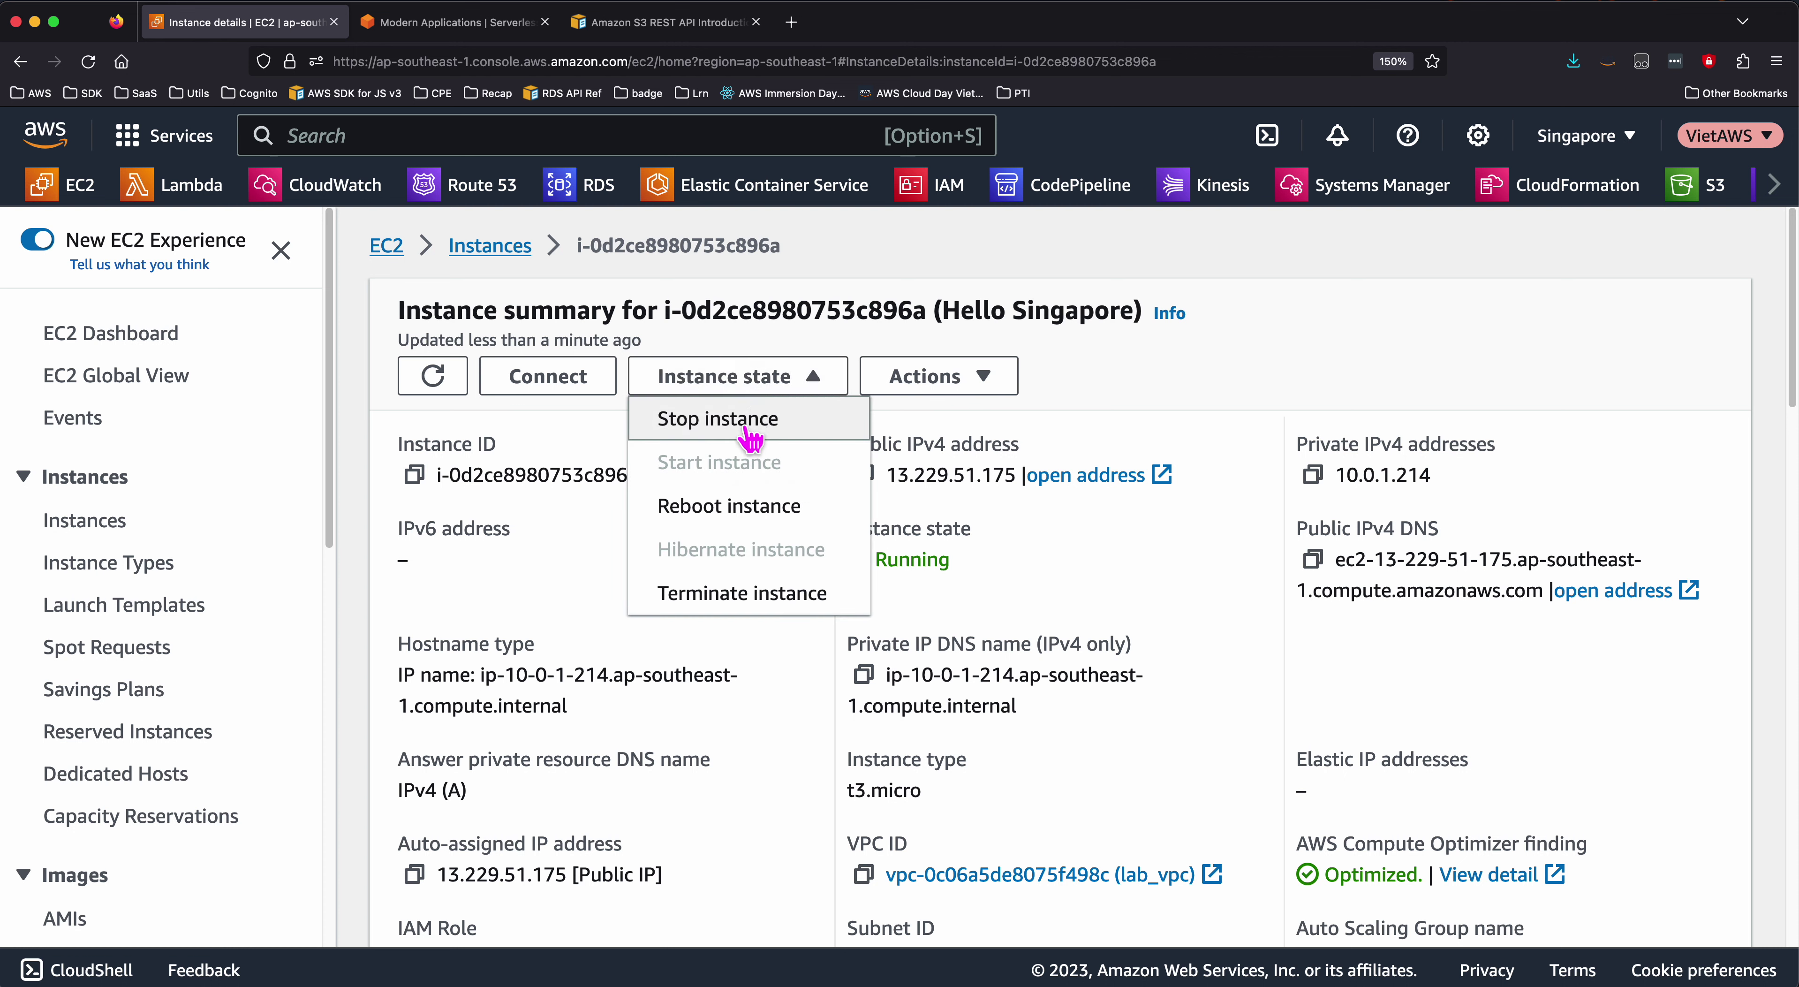
pyautogui.click(976, 395)
pyautogui.moveTo(971, 531)
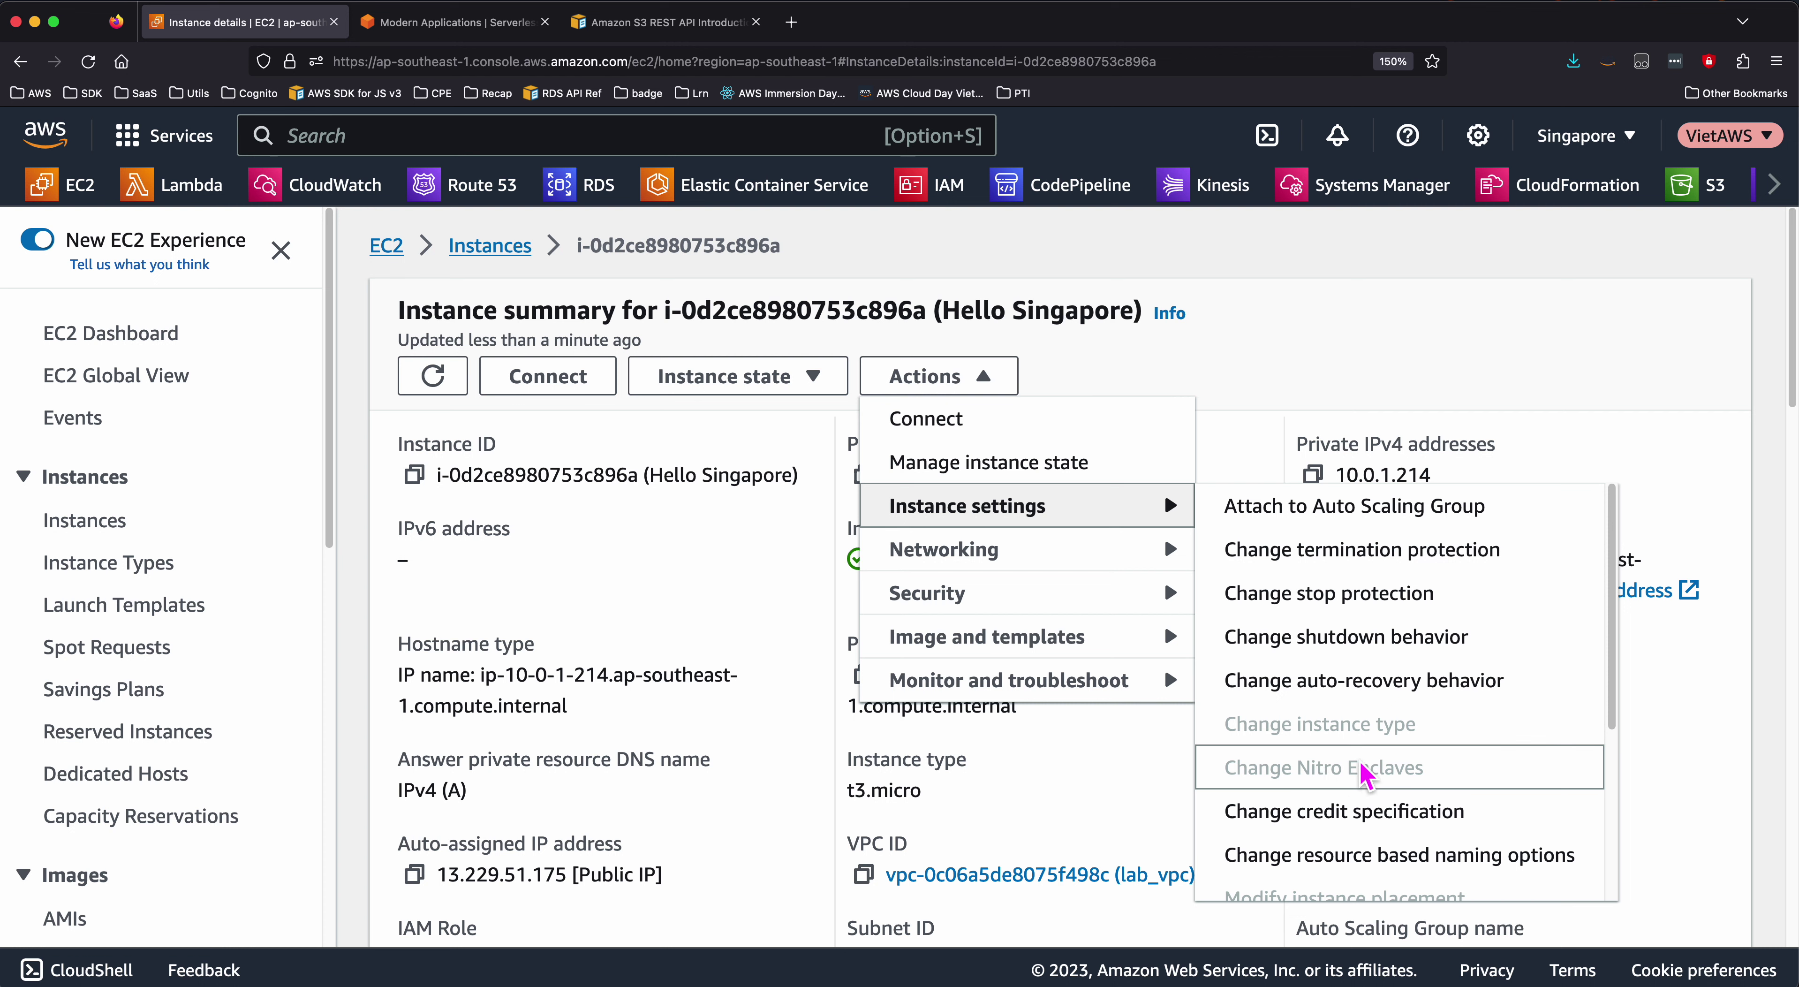
pyautogui.scroll(-1, 1365, 774)
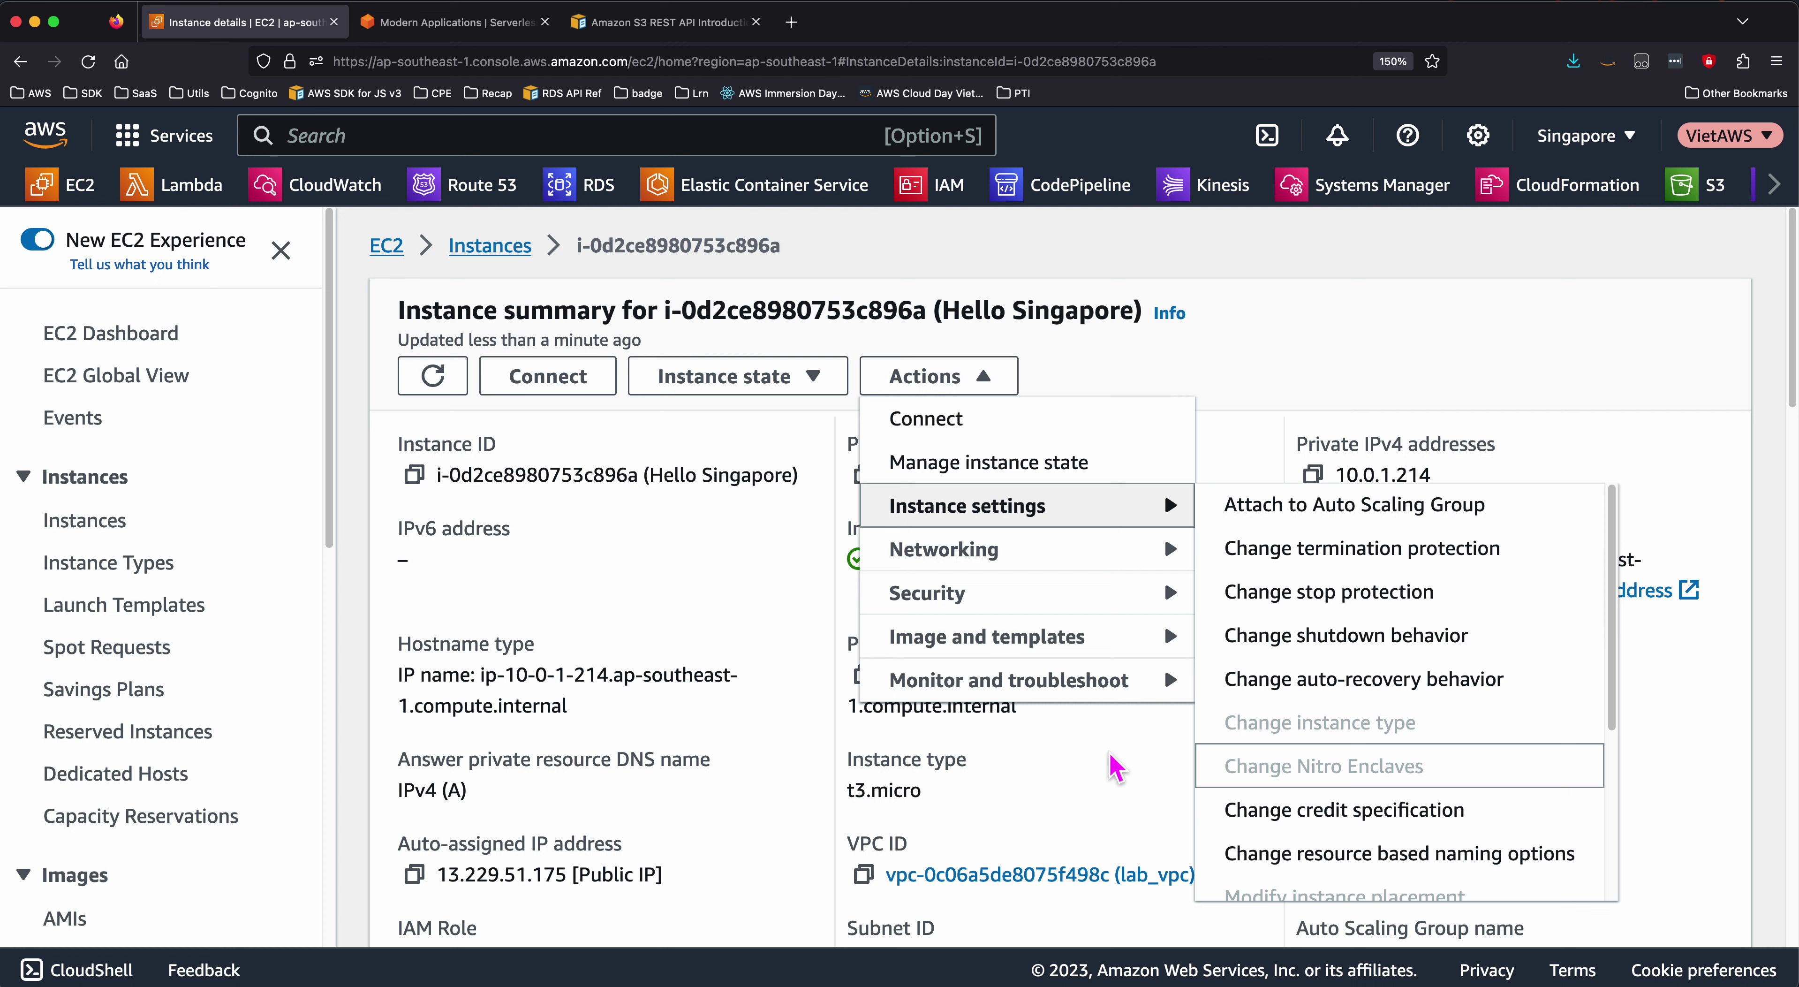
pyautogui.click(1111, 773)
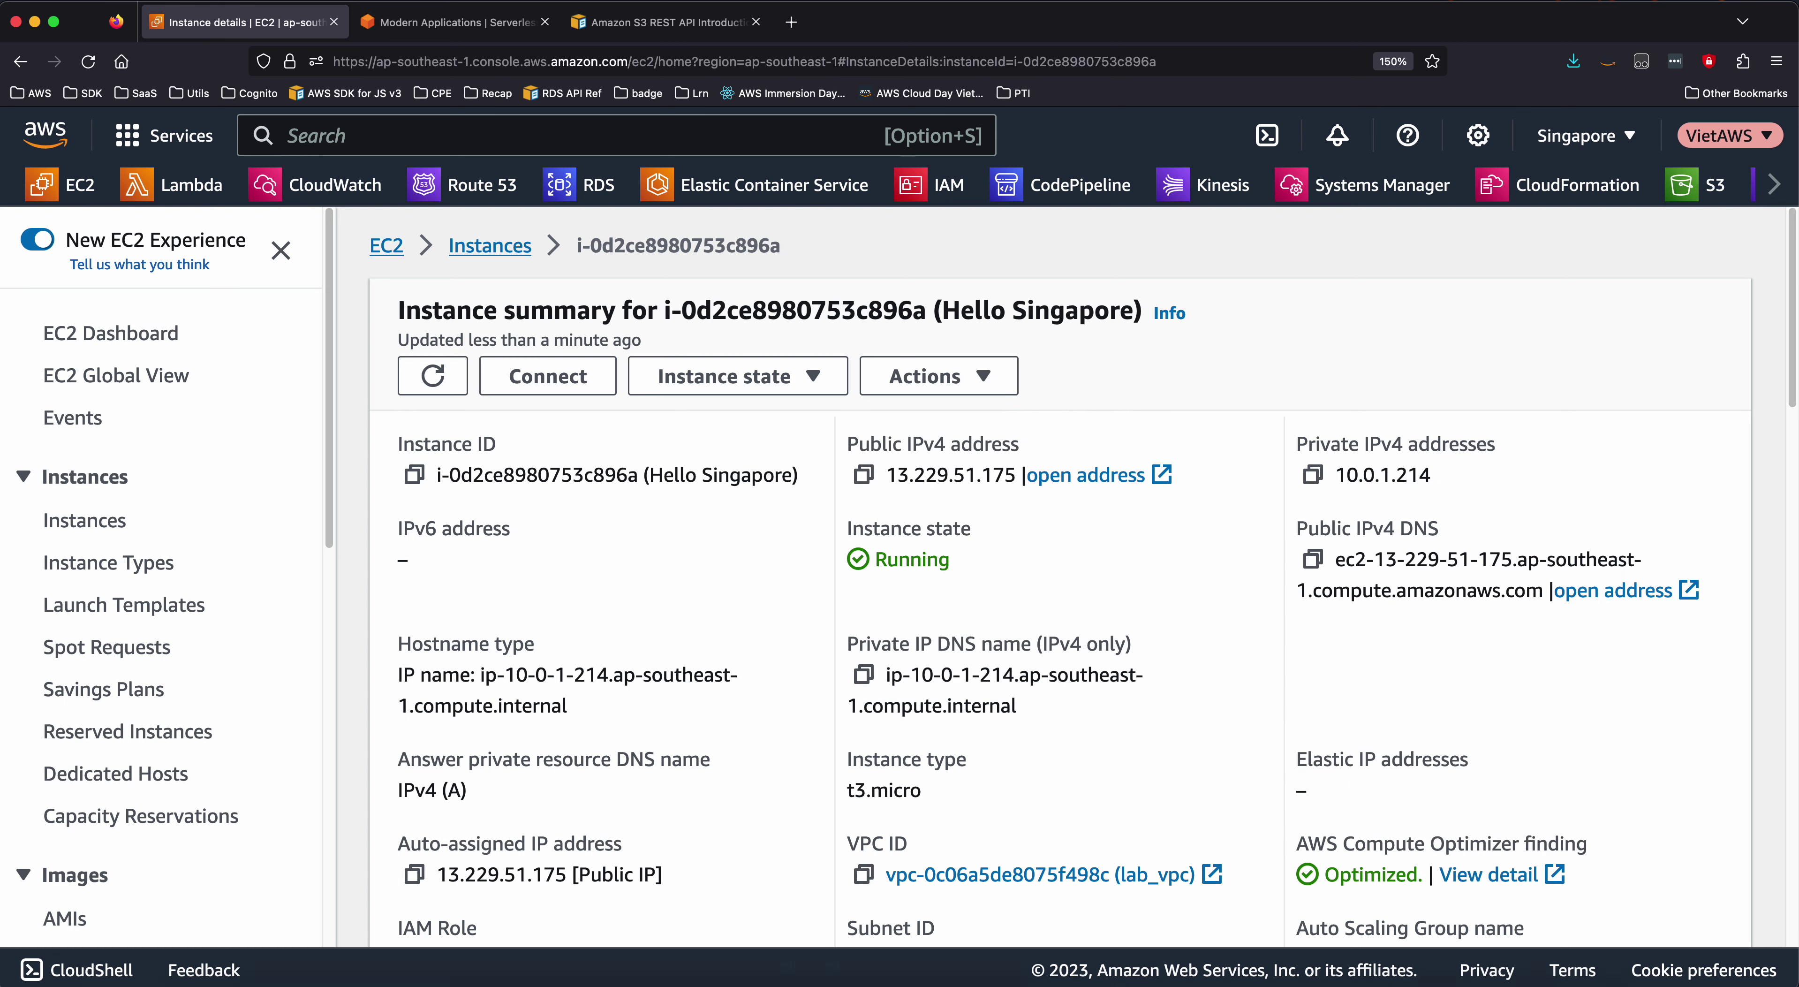
# Step: Switch to the AWS SDK documentation in Chrome and examine StopInstancesCommand and the InstanceType parameter of ModifyInstanceAttributeCommand
pyautogui.moveTo(873, 975)
pyautogui.click(310, 961)
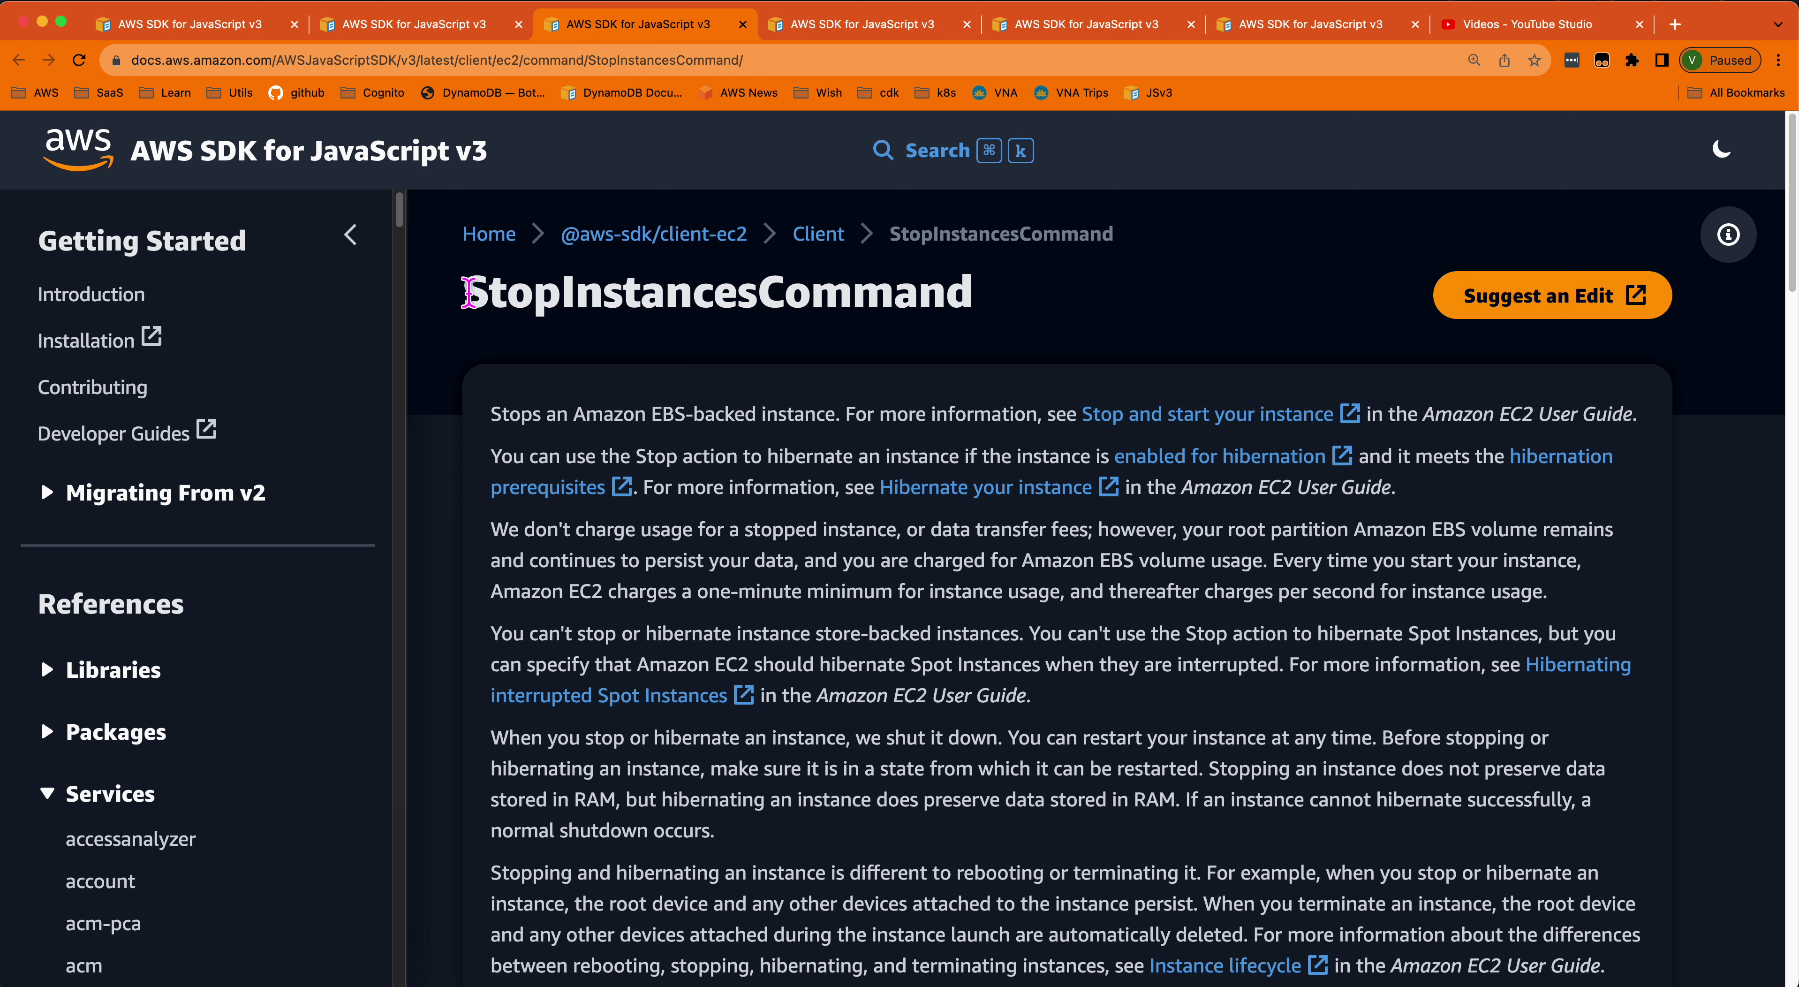
pyautogui.moveTo(465, 292); pyautogui.dragTo(1013, 323)
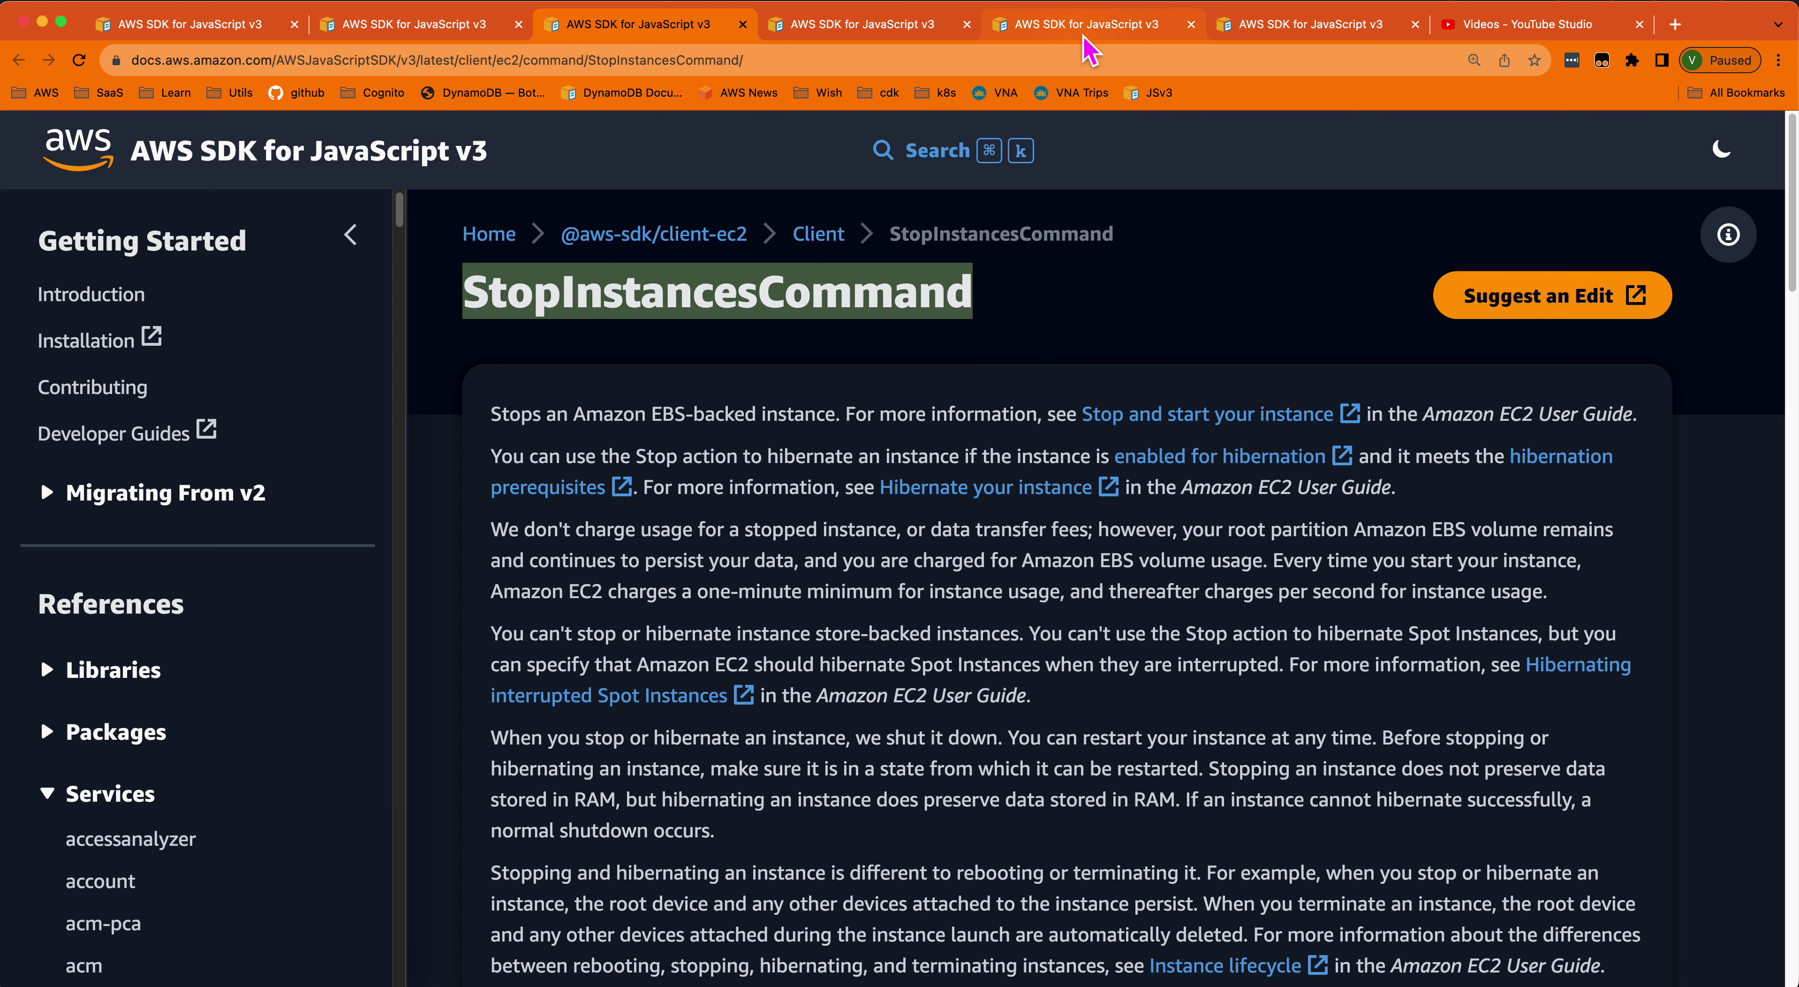
pyautogui.click(908, 28)
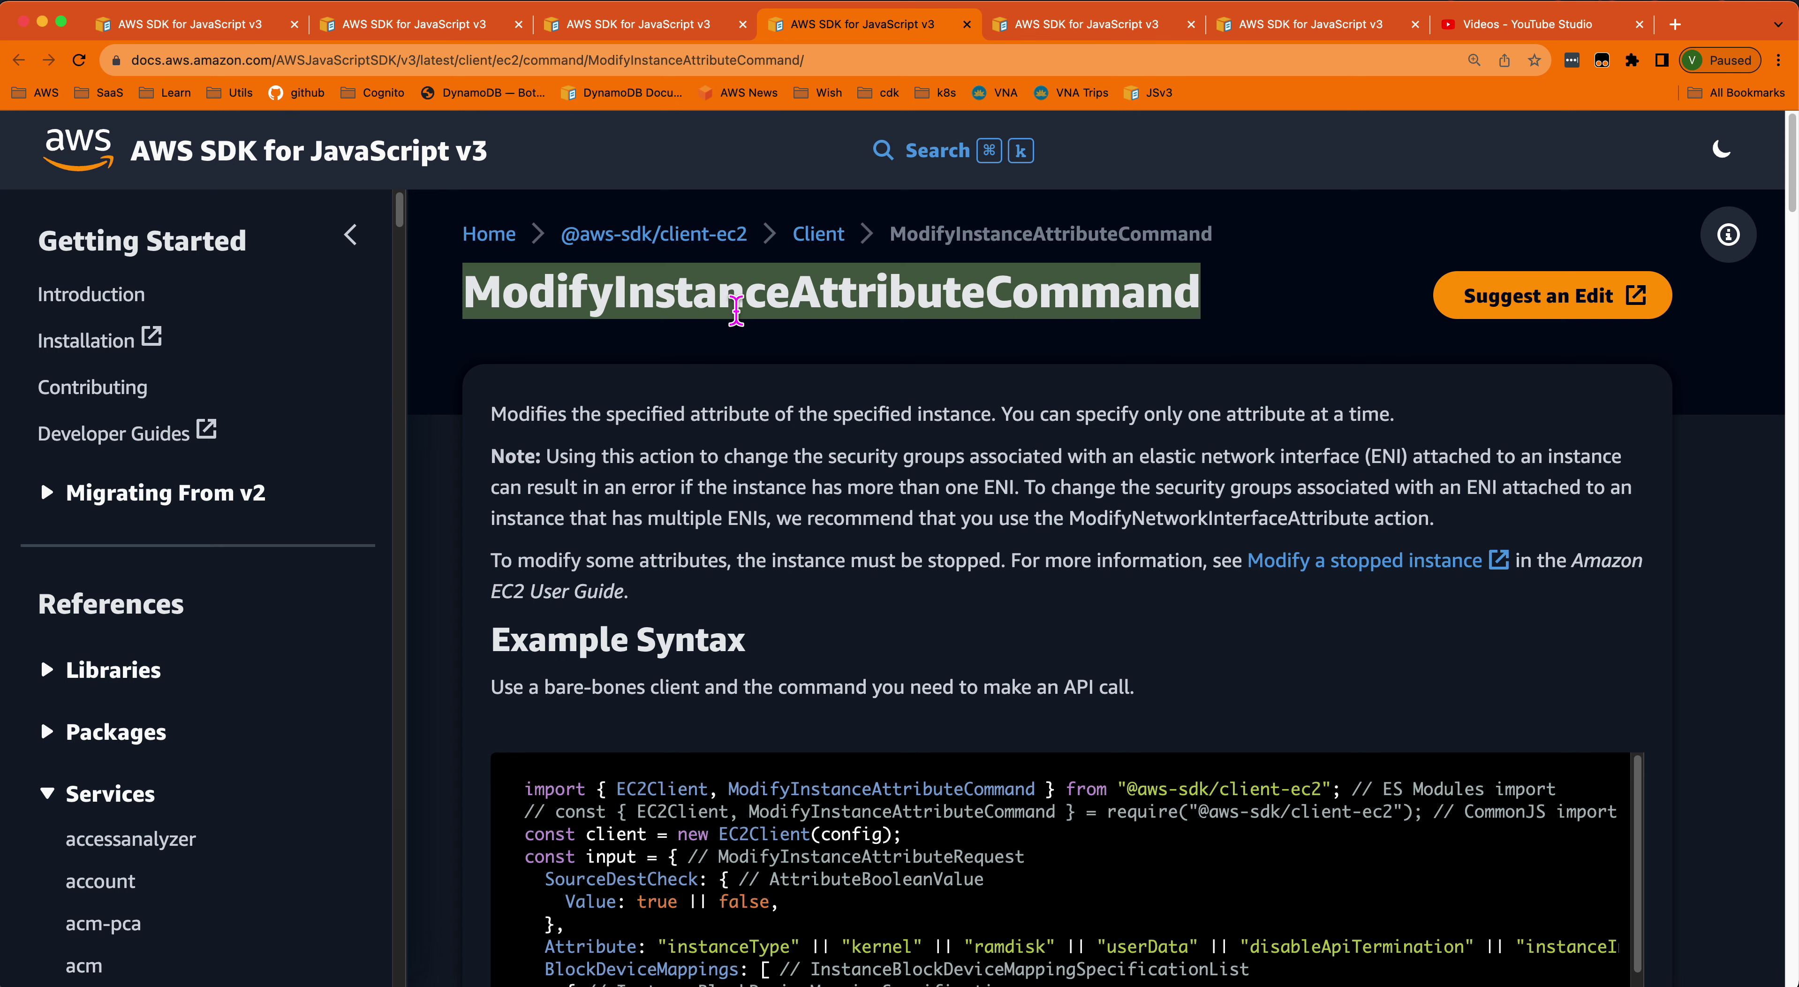
pyautogui.scroll(-10, 622, 639)
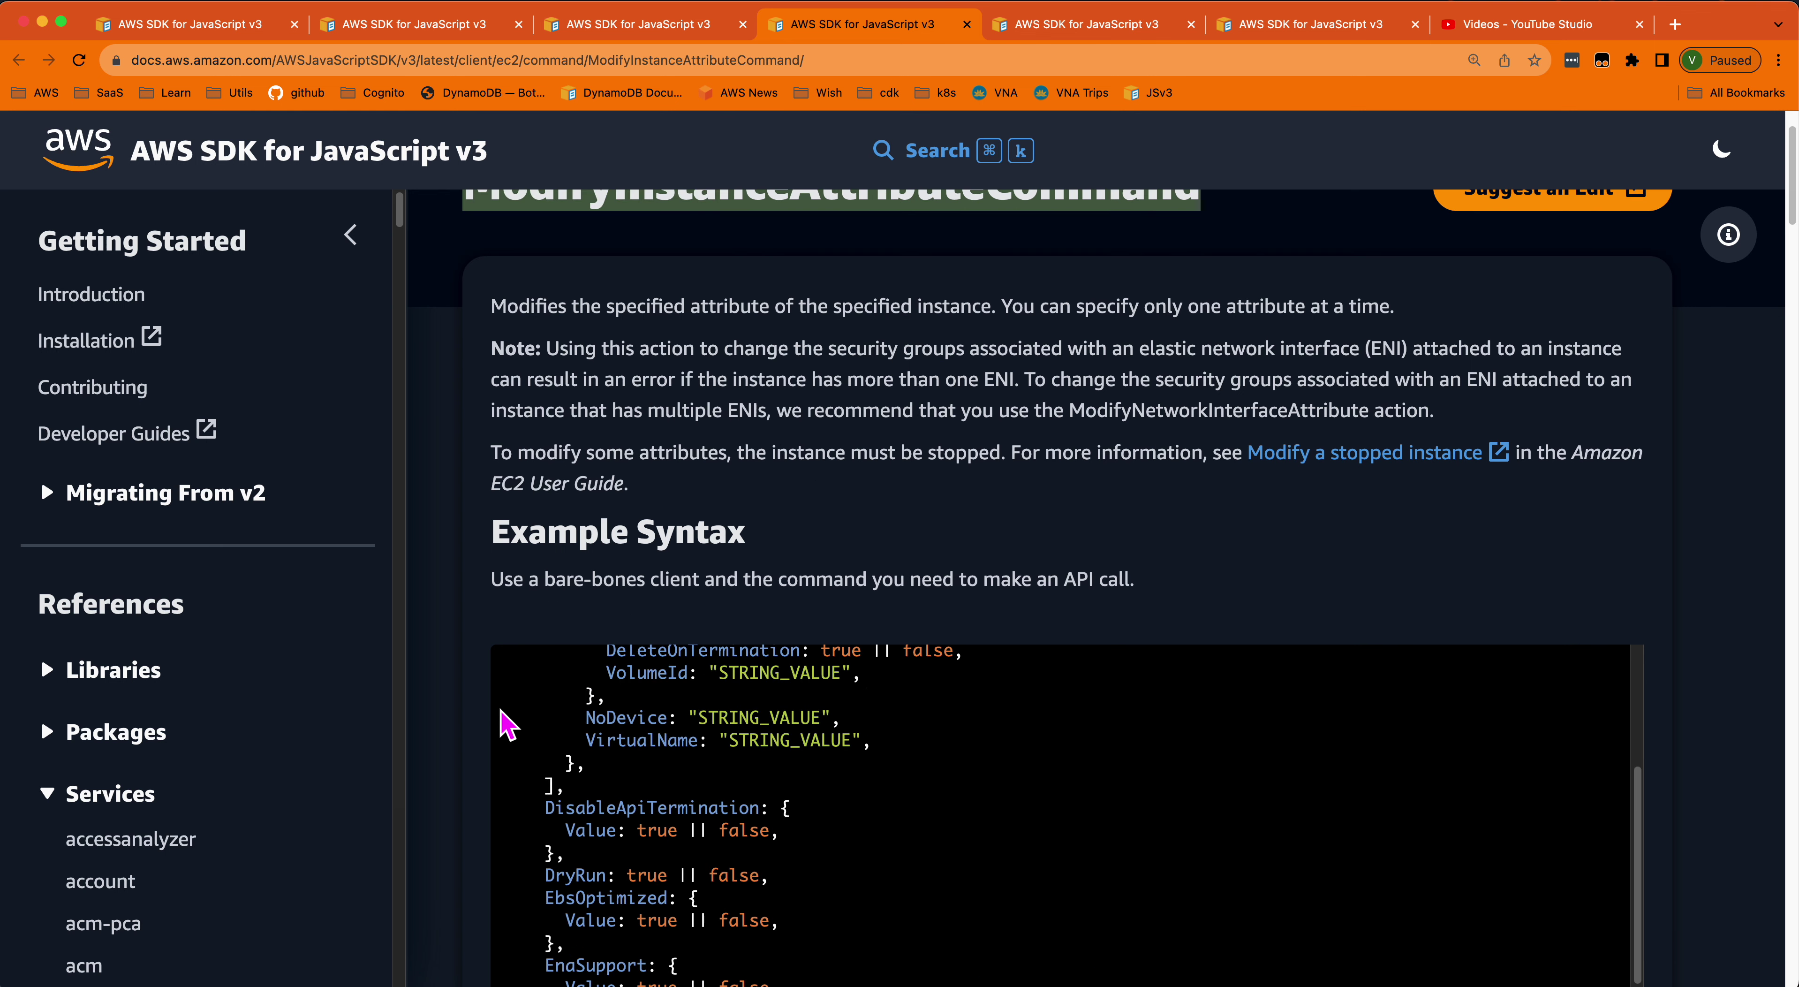
pyautogui.scroll(-3, 563, 797)
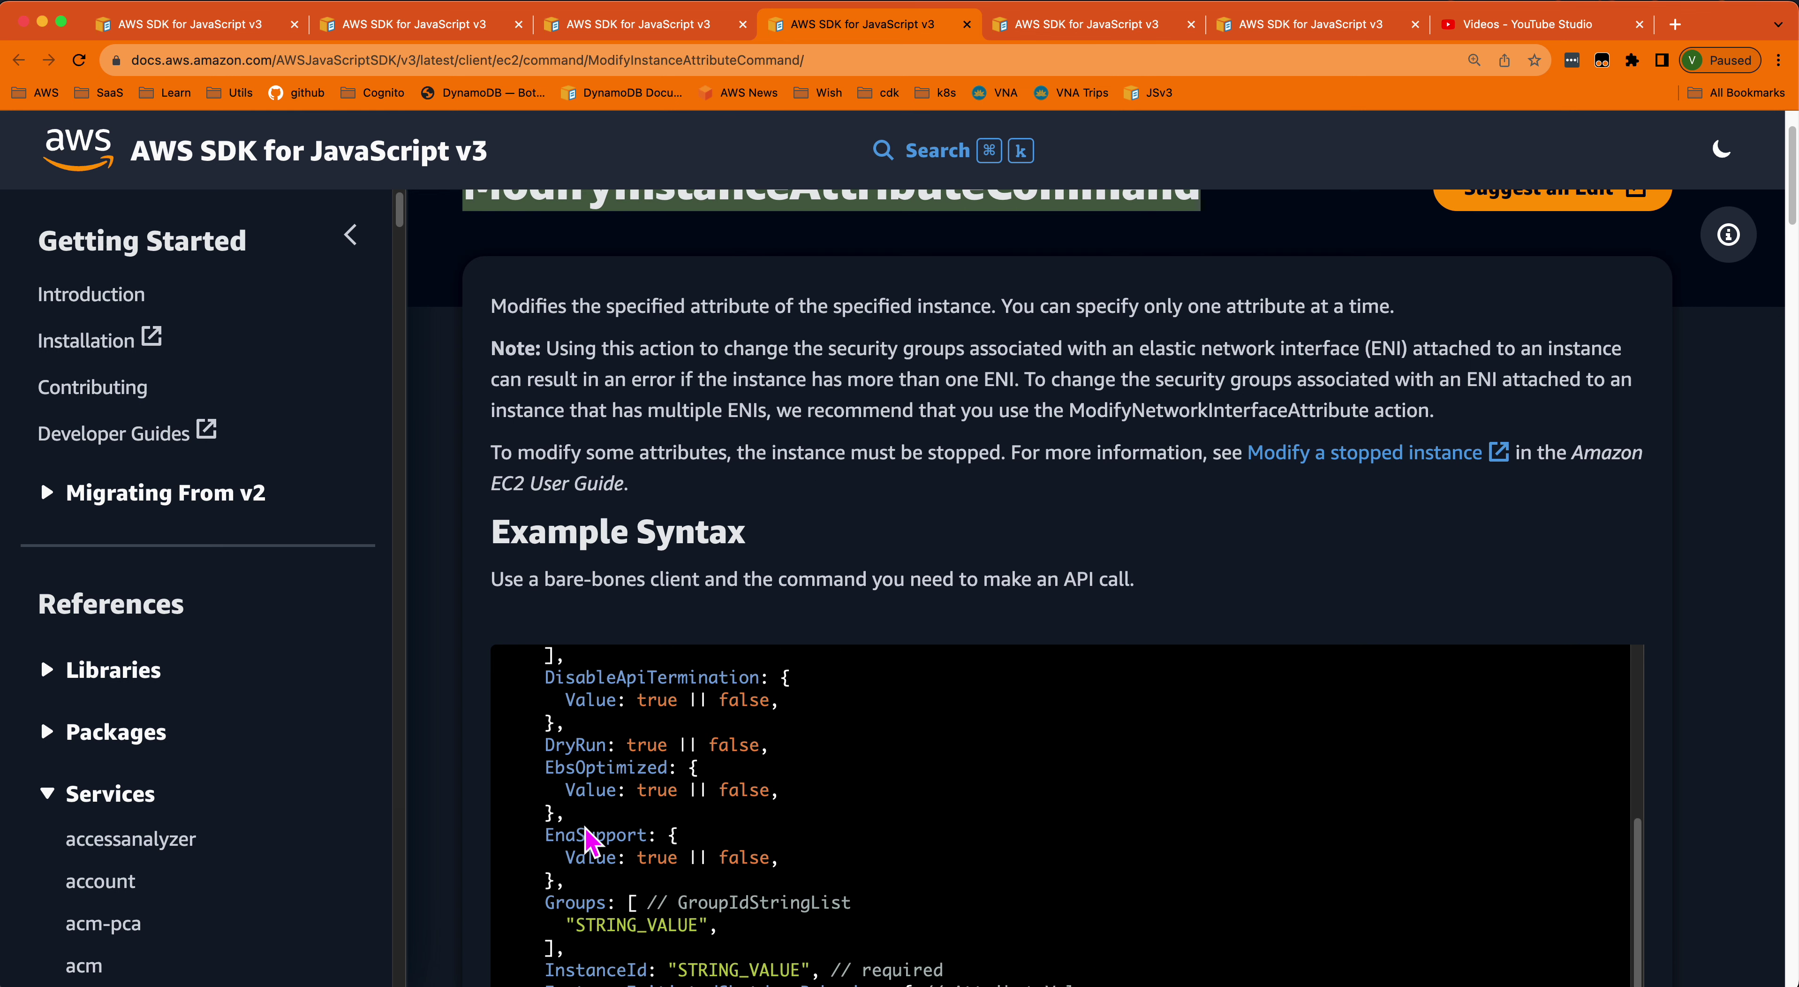
pyautogui.scroll(-4, 596, 856)
pyautogui.moveTo(546, 883); pyautogui.dragTo(565, 929)
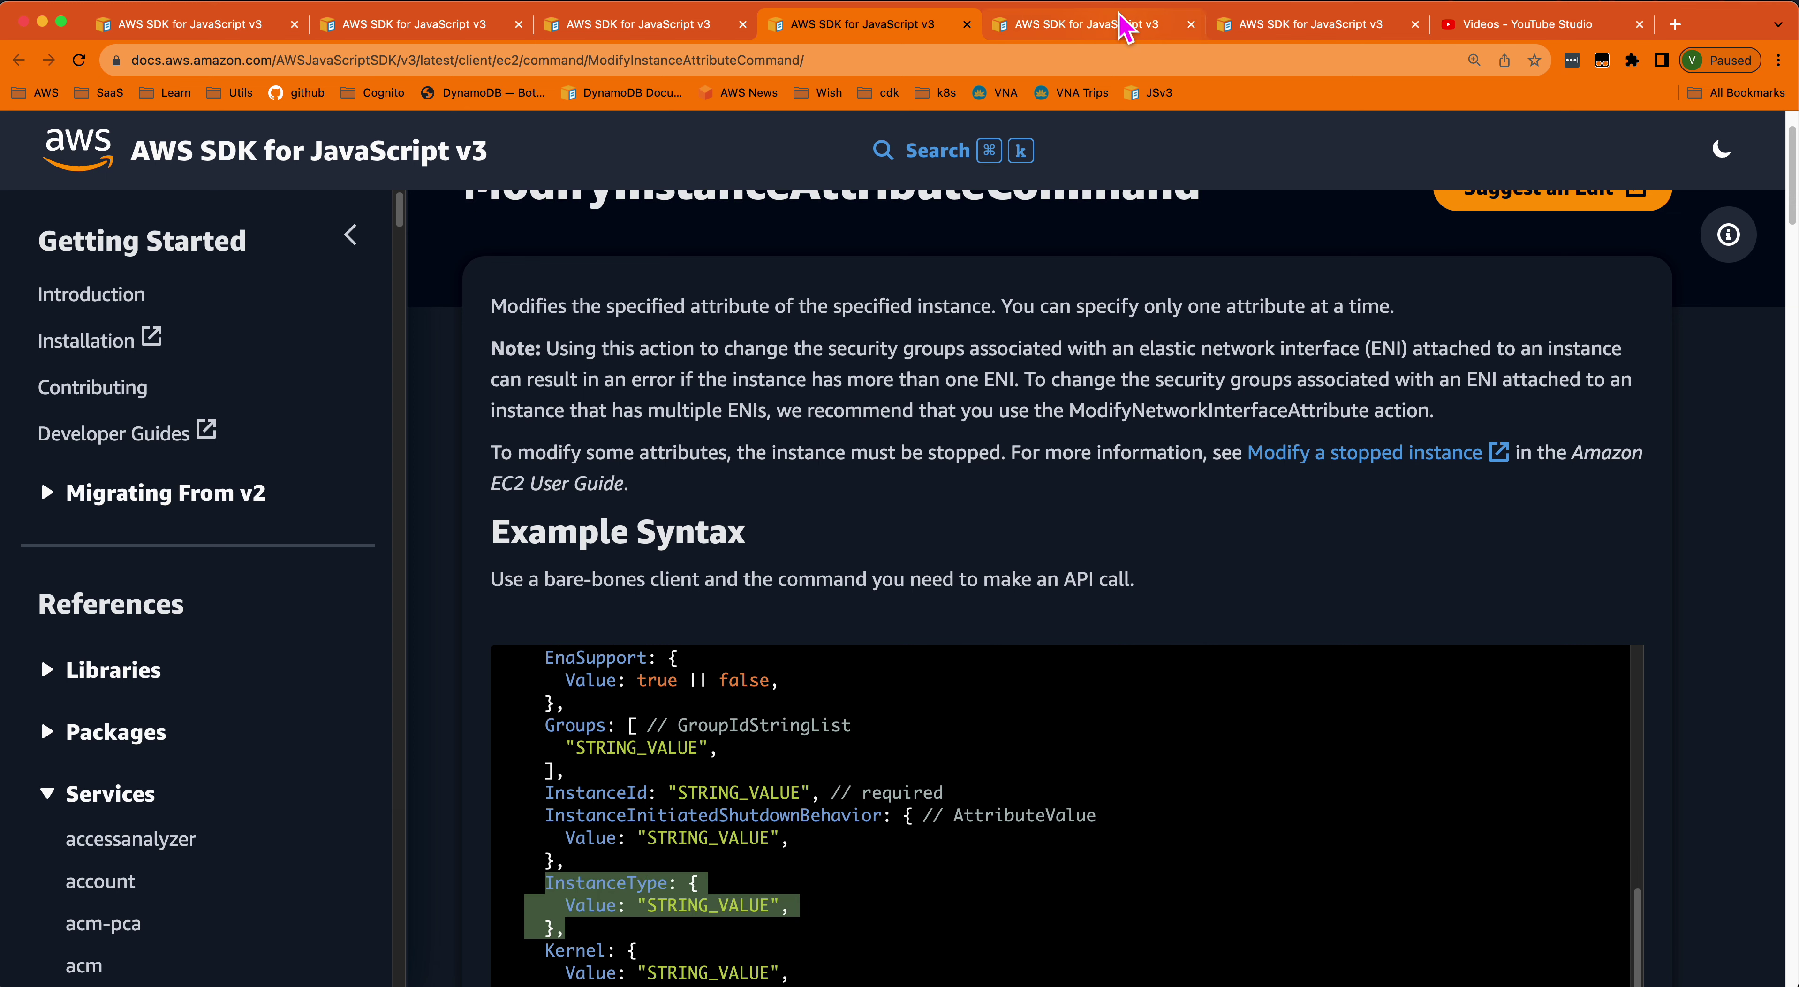
# Step: Examine the reference pages for StartInstancesCommand and DescribeInstanceAttributeCommand
pyautogui.click(1118, 29)
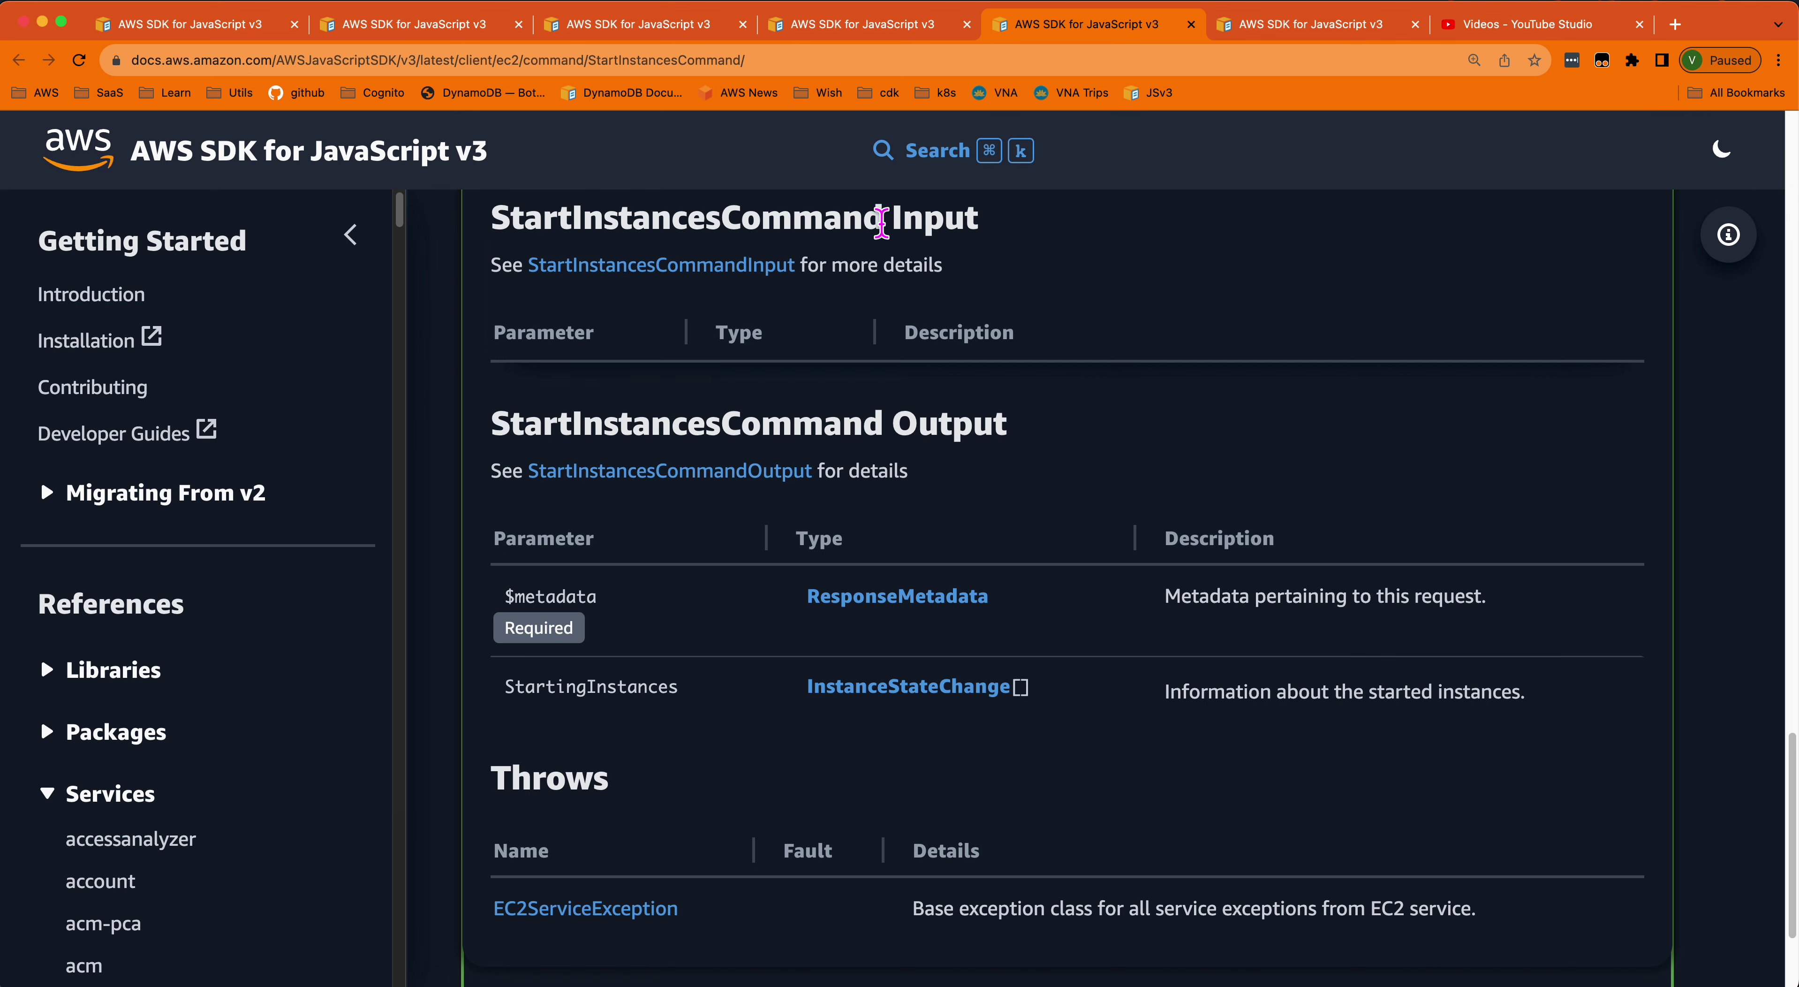
pyautogui.click(1286, 28)
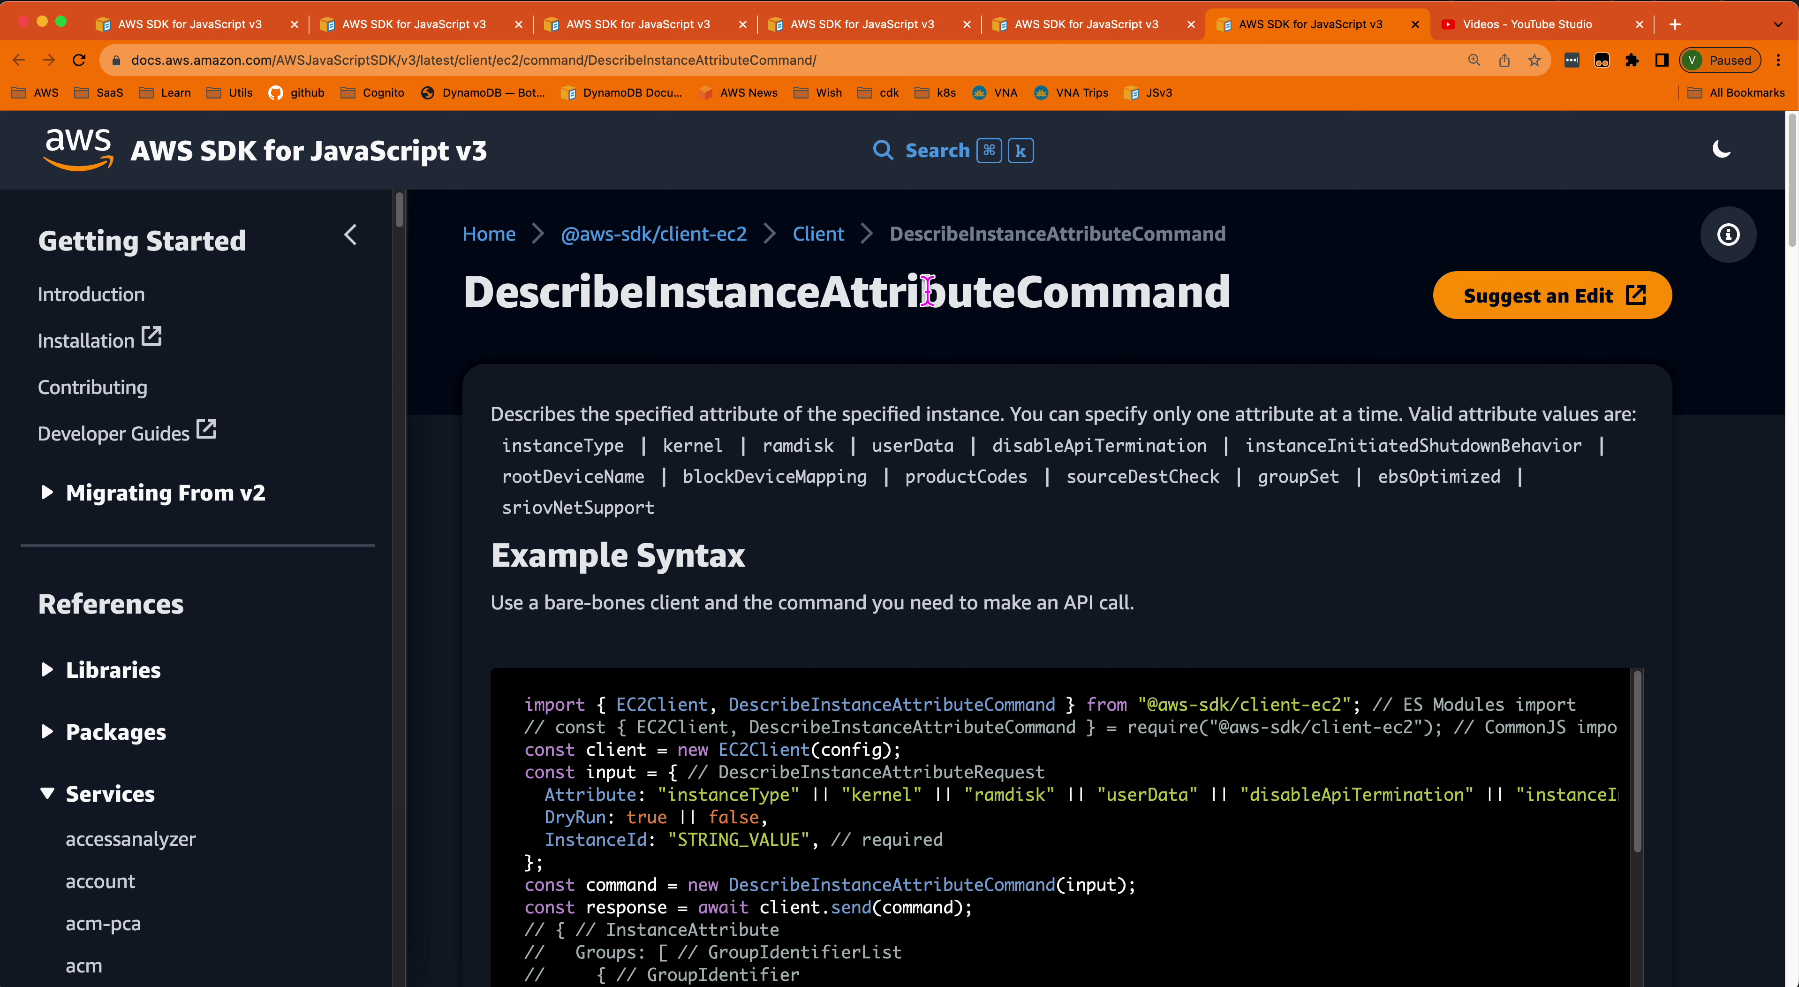
pyautogui.scroll(-2, 660, 629)
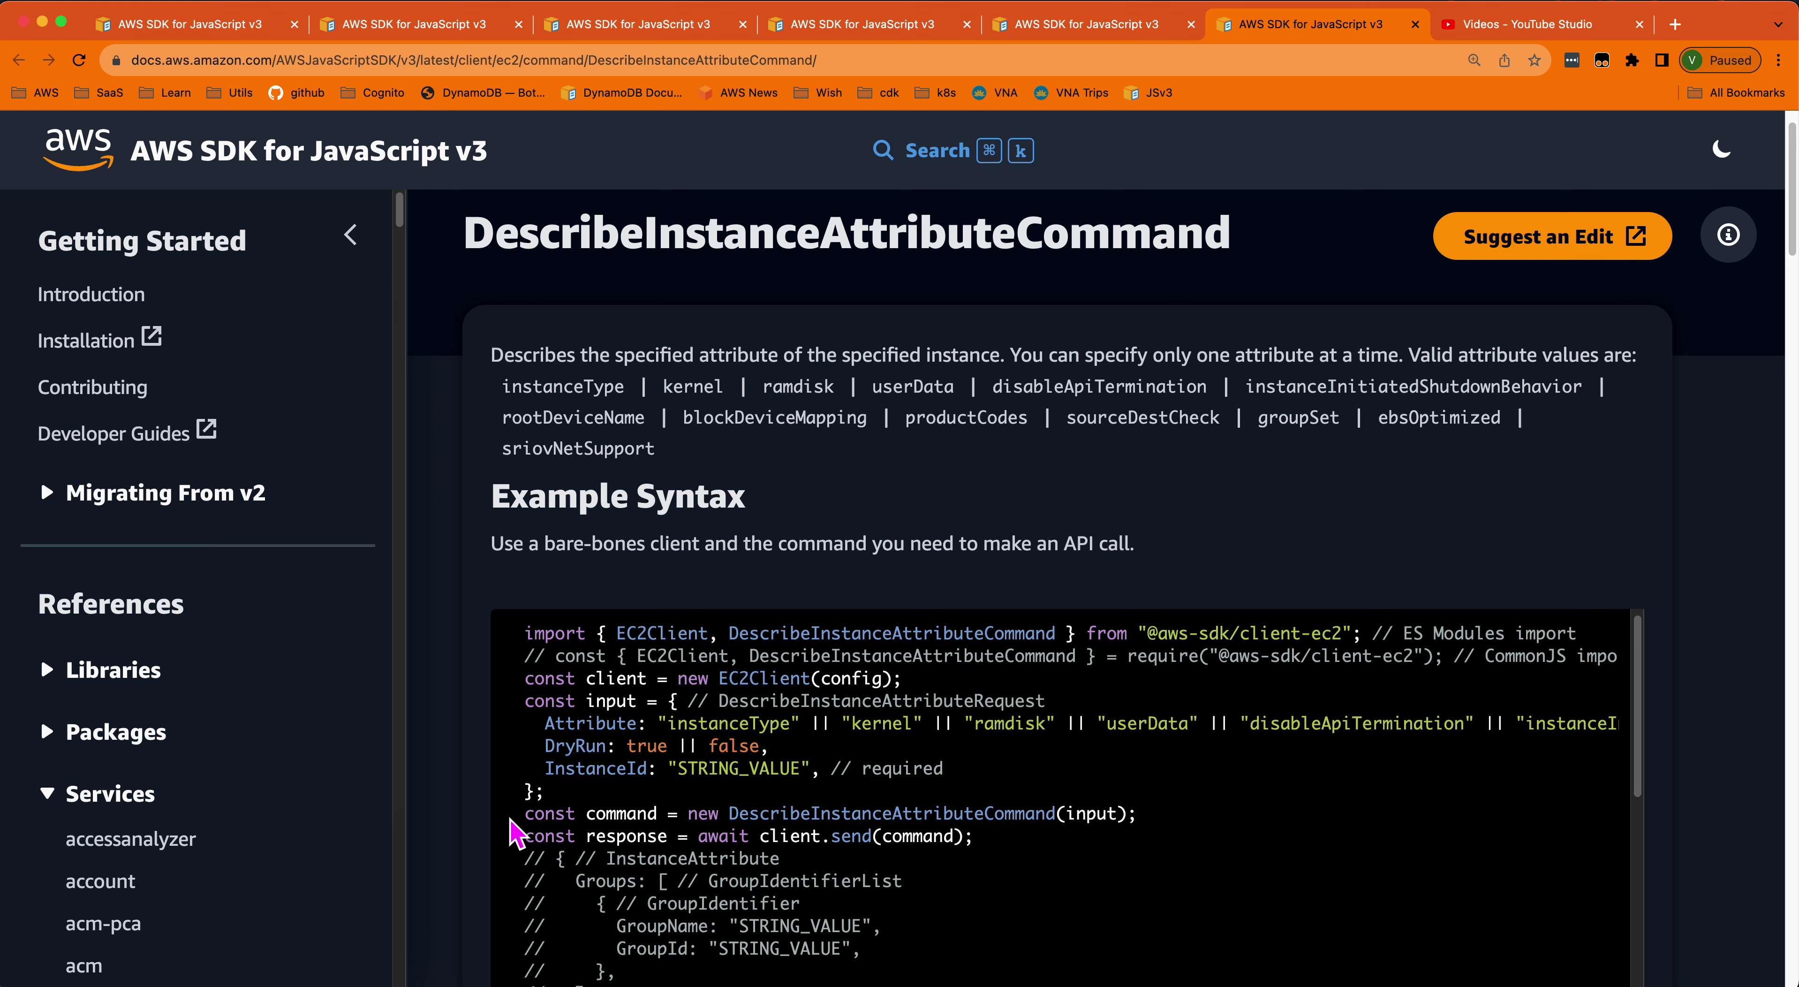
# Step: Copy the Example Syntax code snippet from the StopInstancesCommand reference page
pyautogui.click(354, 964)
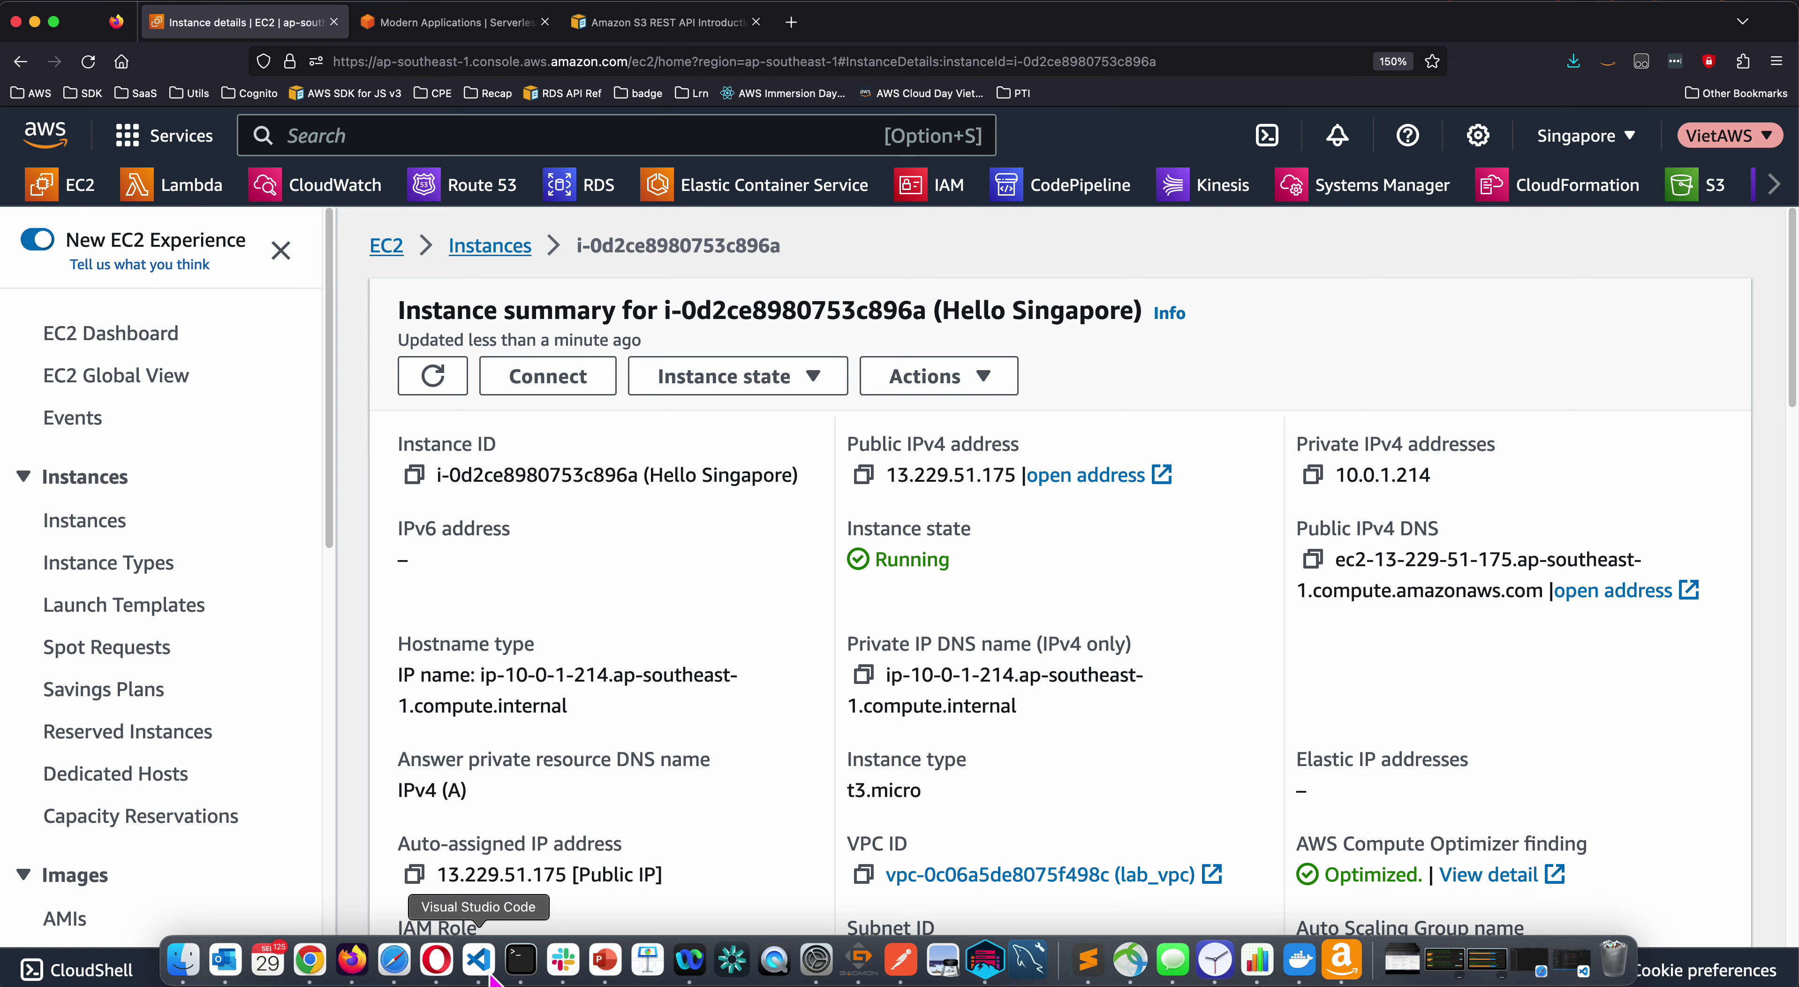
pyautogui.click(311, 971)
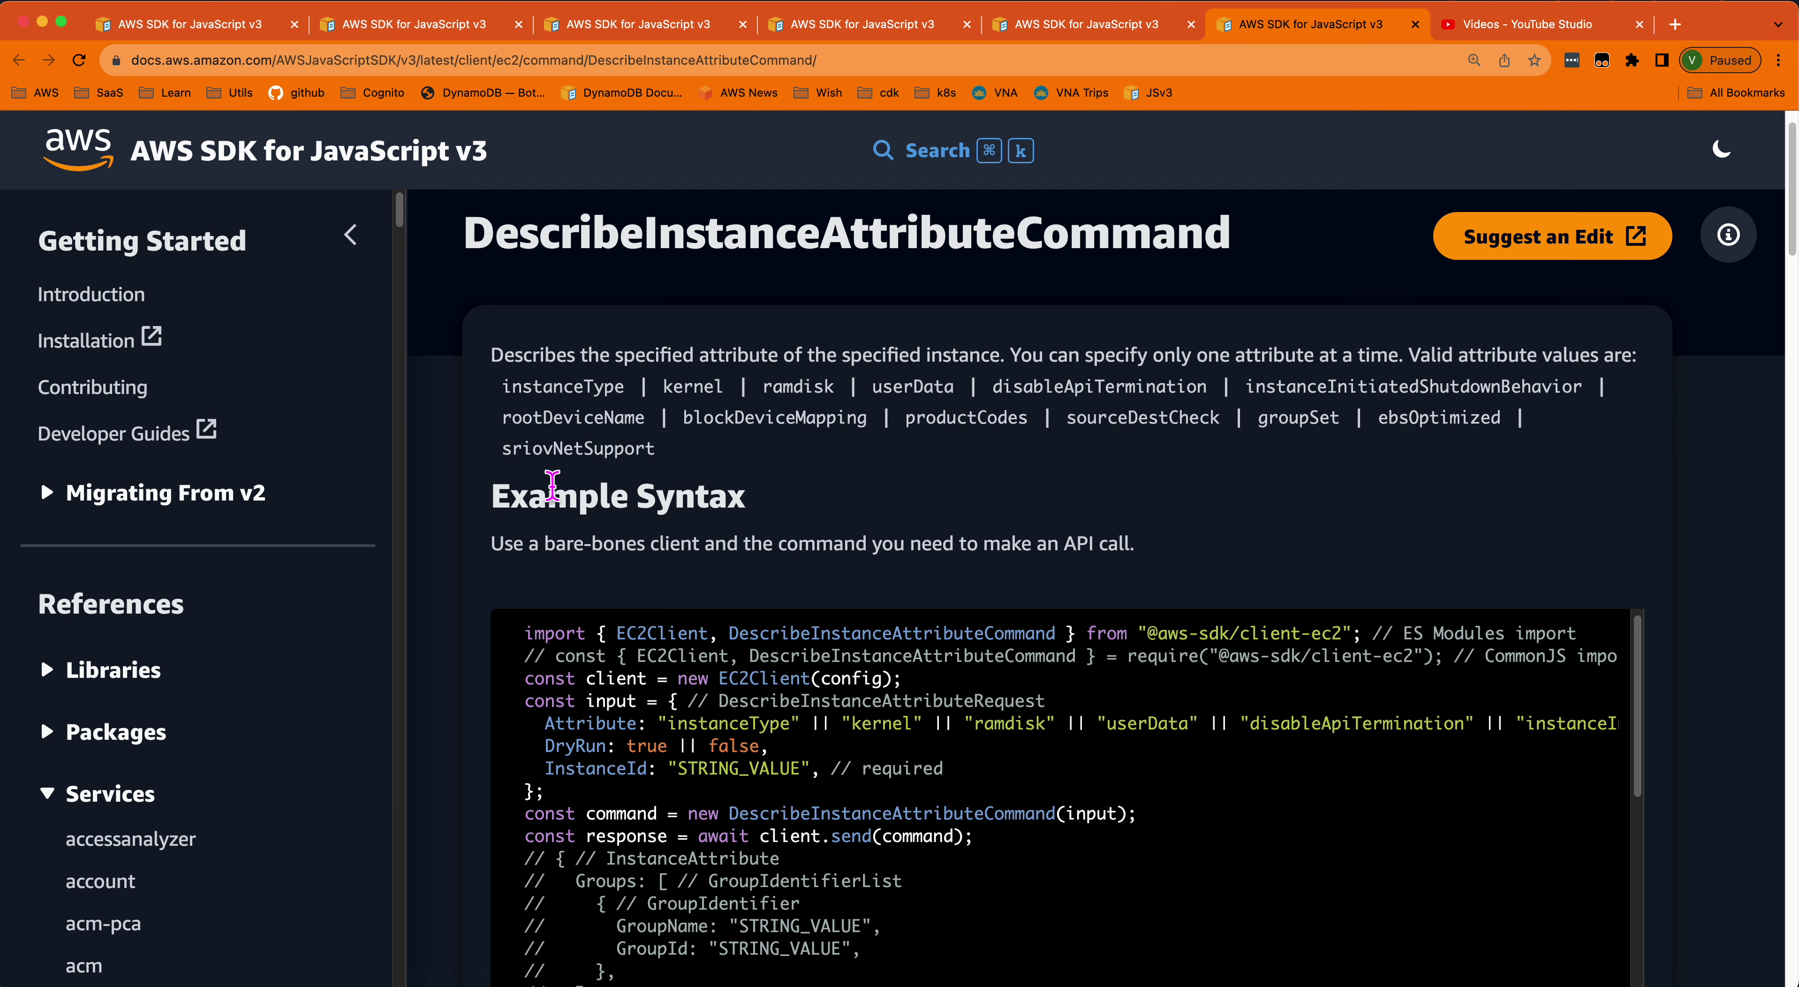
pyautogui.click(628, 31)
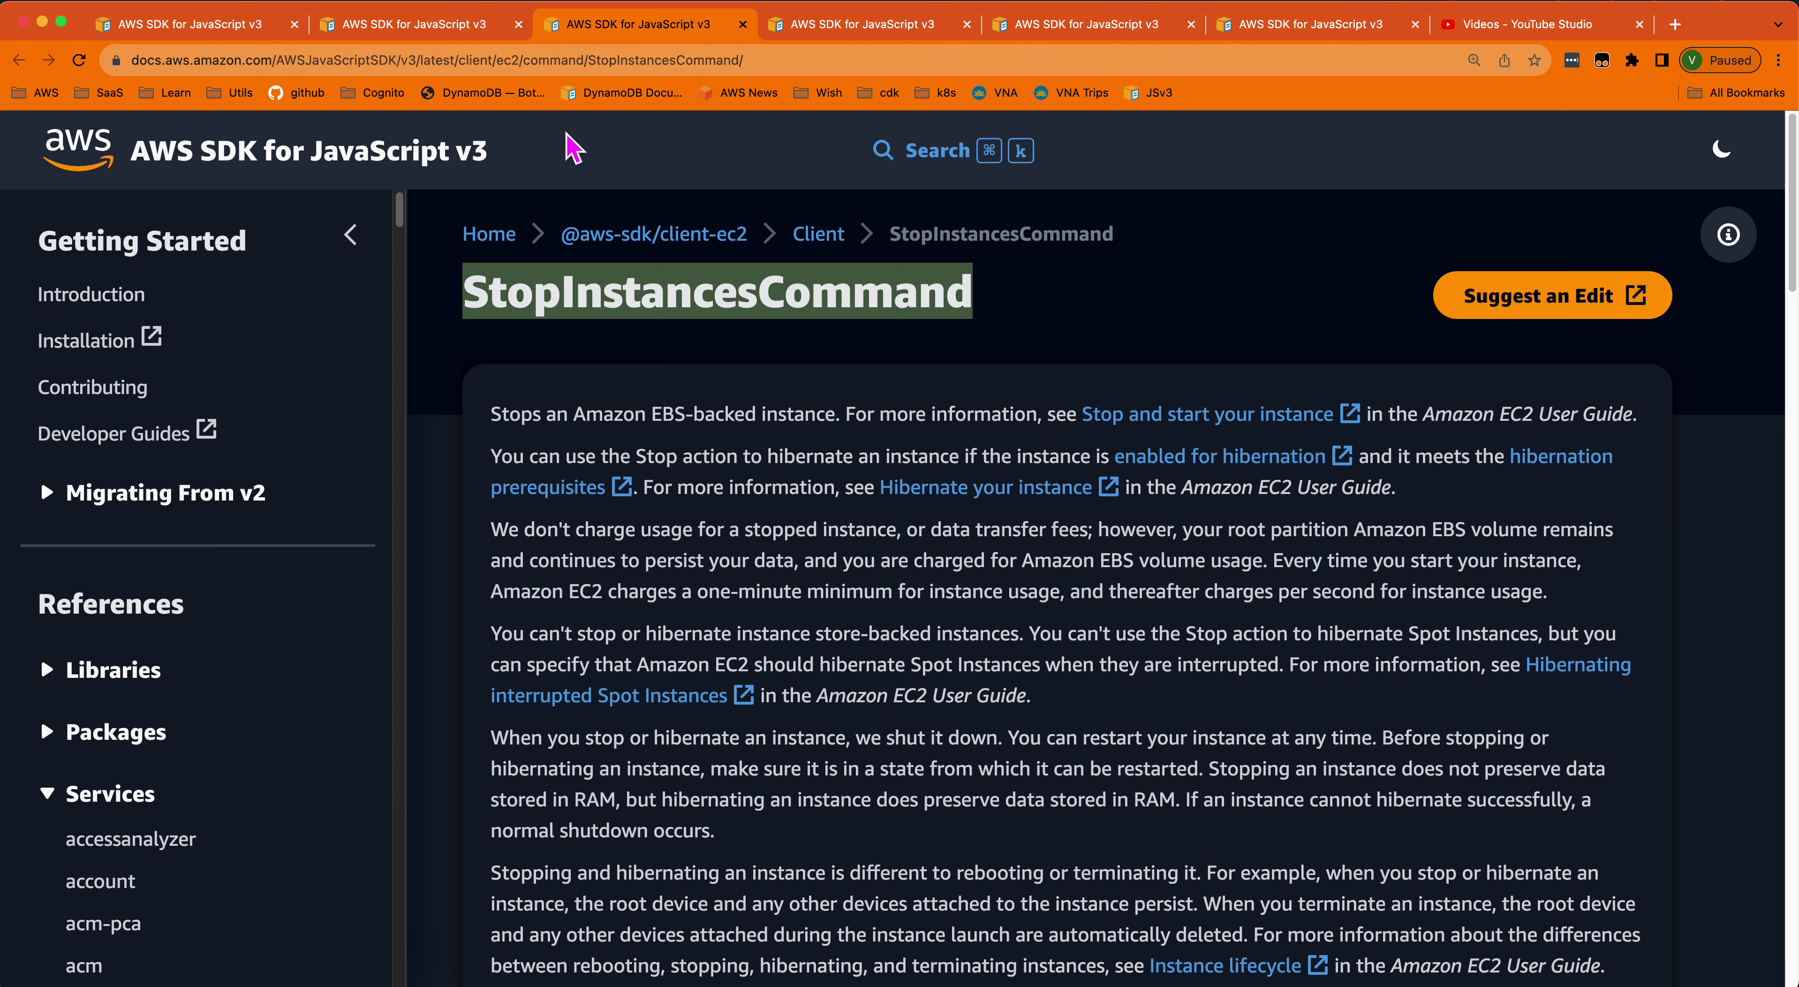
pyautogui.scroll(-3, 619, 563)
pyautogui.scroll(-8, 541, 643)
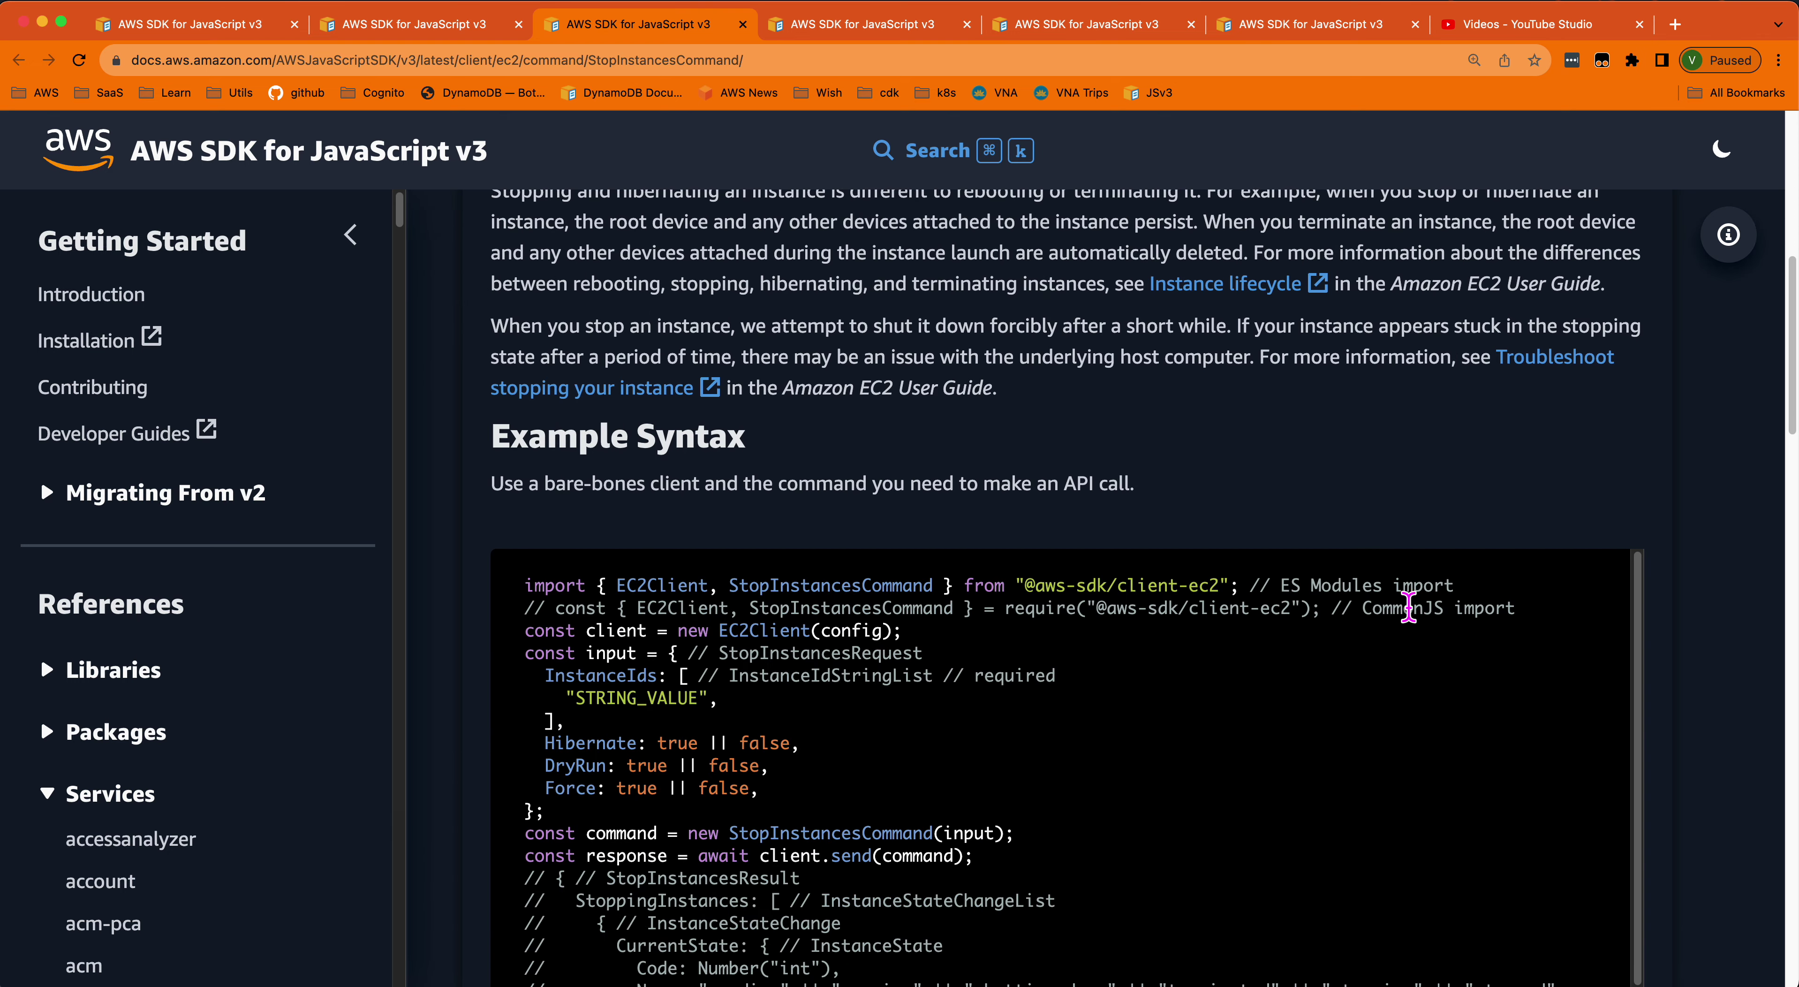
pyautogui.scroll(-5, 1687, 534)
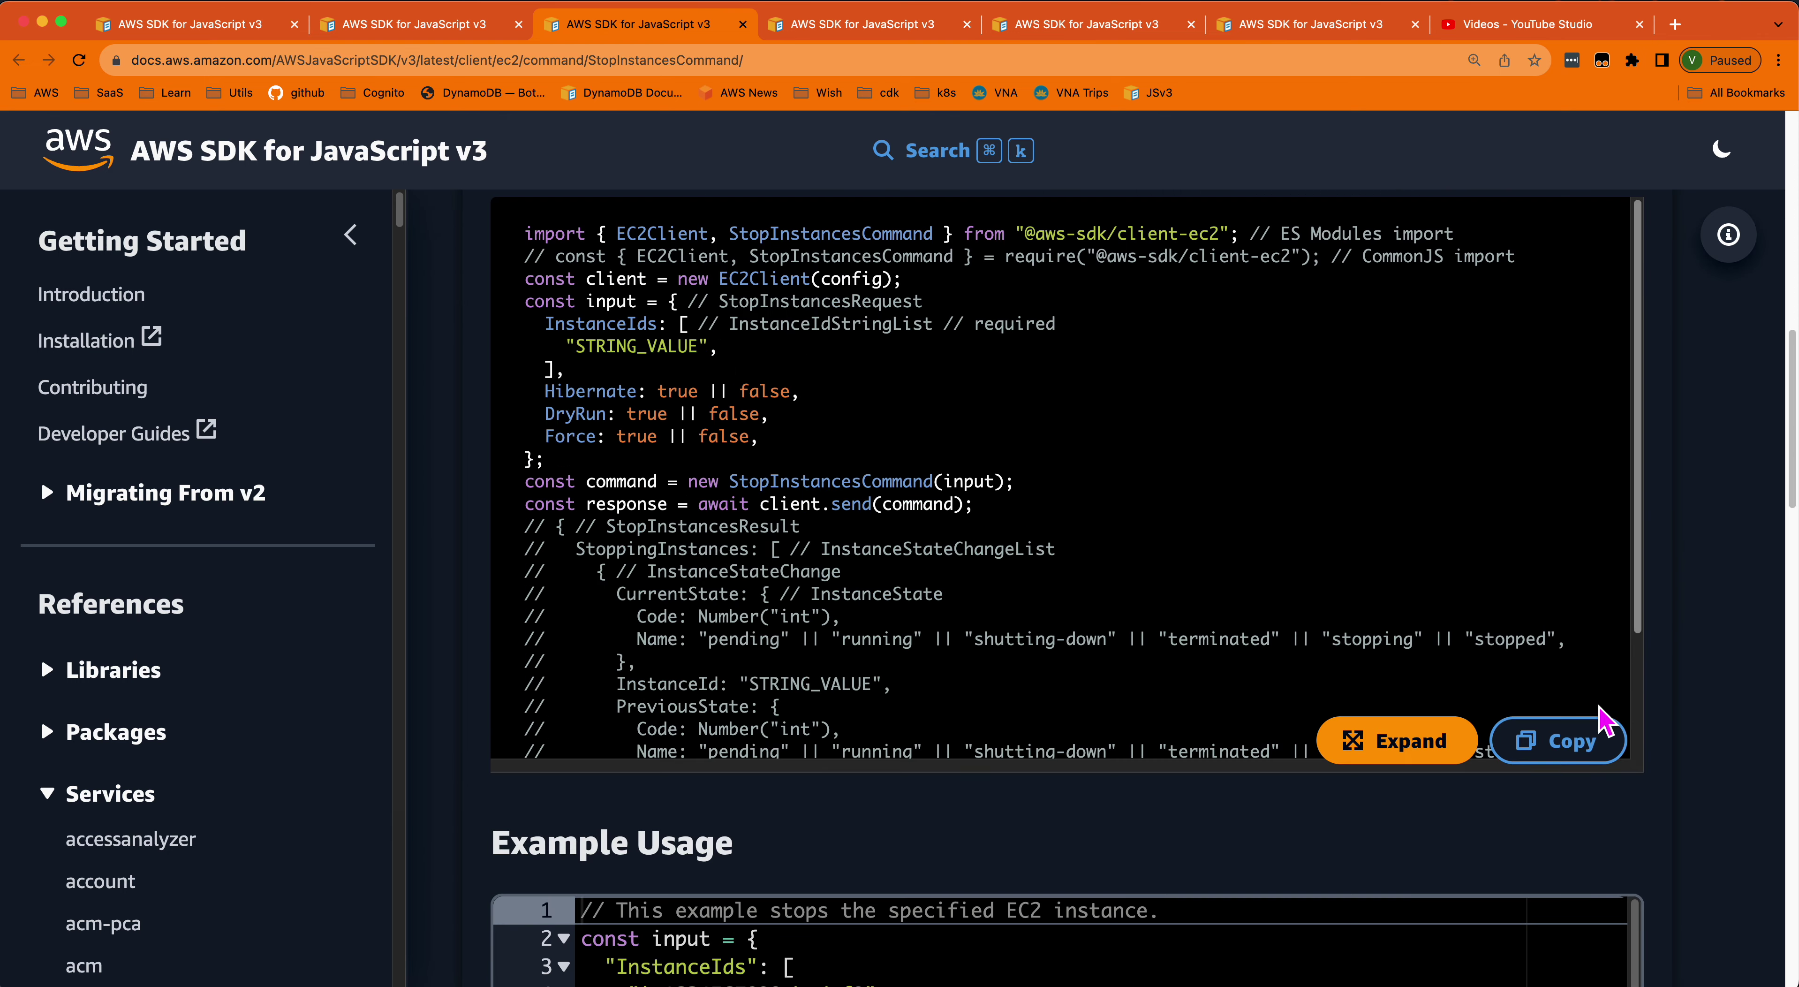
pyautogui.click(1565, 741)
# Step: Switch to Visual Studio Code, create stop-ec2.mjs in the ec2 folder, and paste the copied snippet into it
pyautogui.moveTo(626, 968)
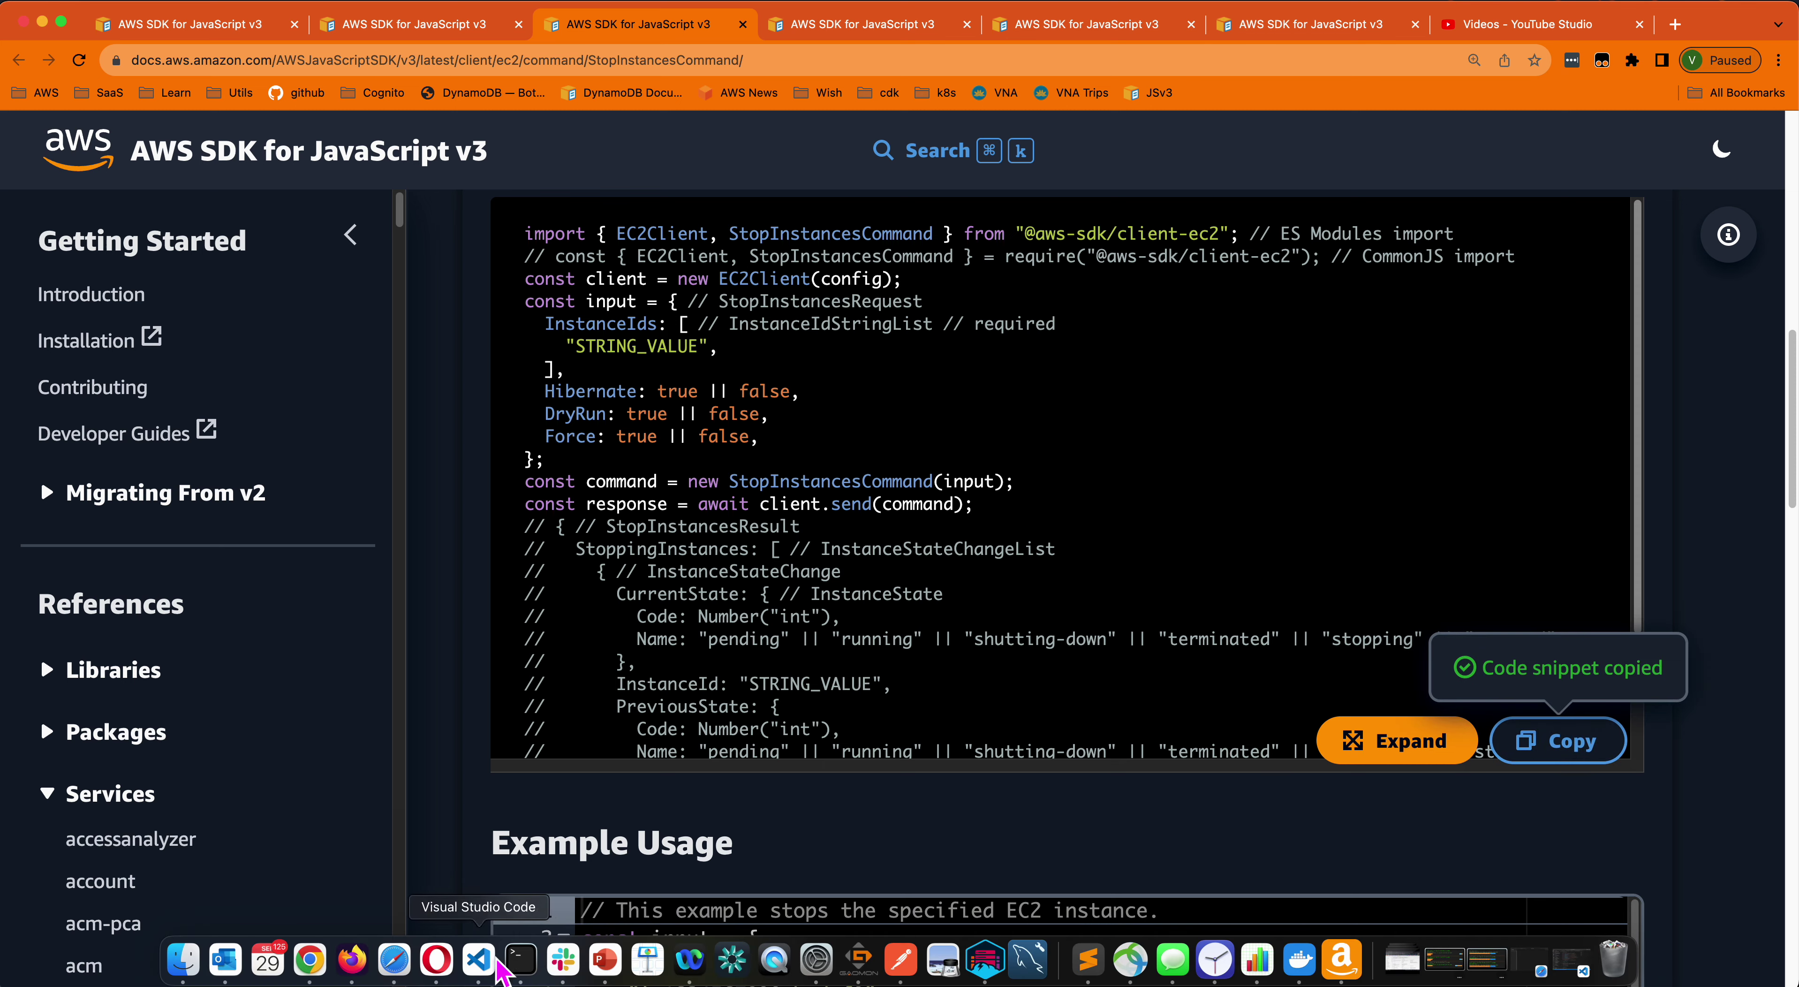
pyautogui.click(478, 960)
pyautogui.rightClick(164, 183)
pyautogui.click(203, 194)
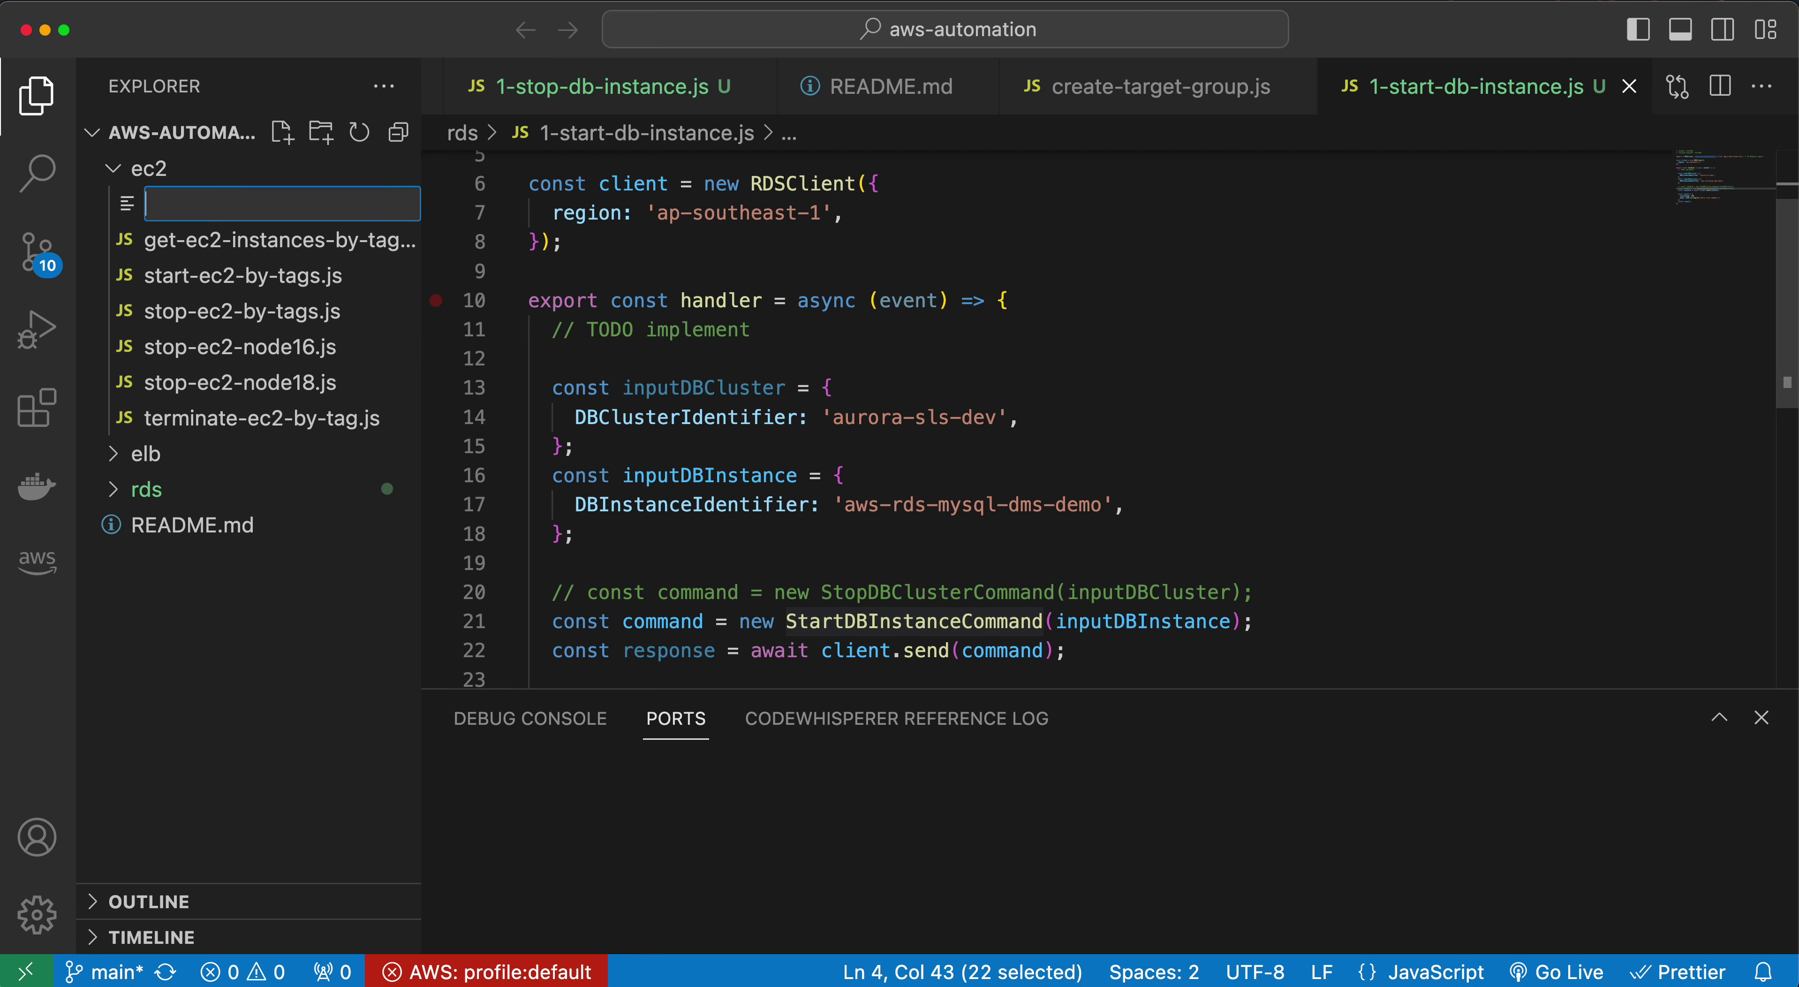
pyautogui.write('stop-ec2.mjs')
pyautogui.press('Return')
pyautogui.press('super+v')
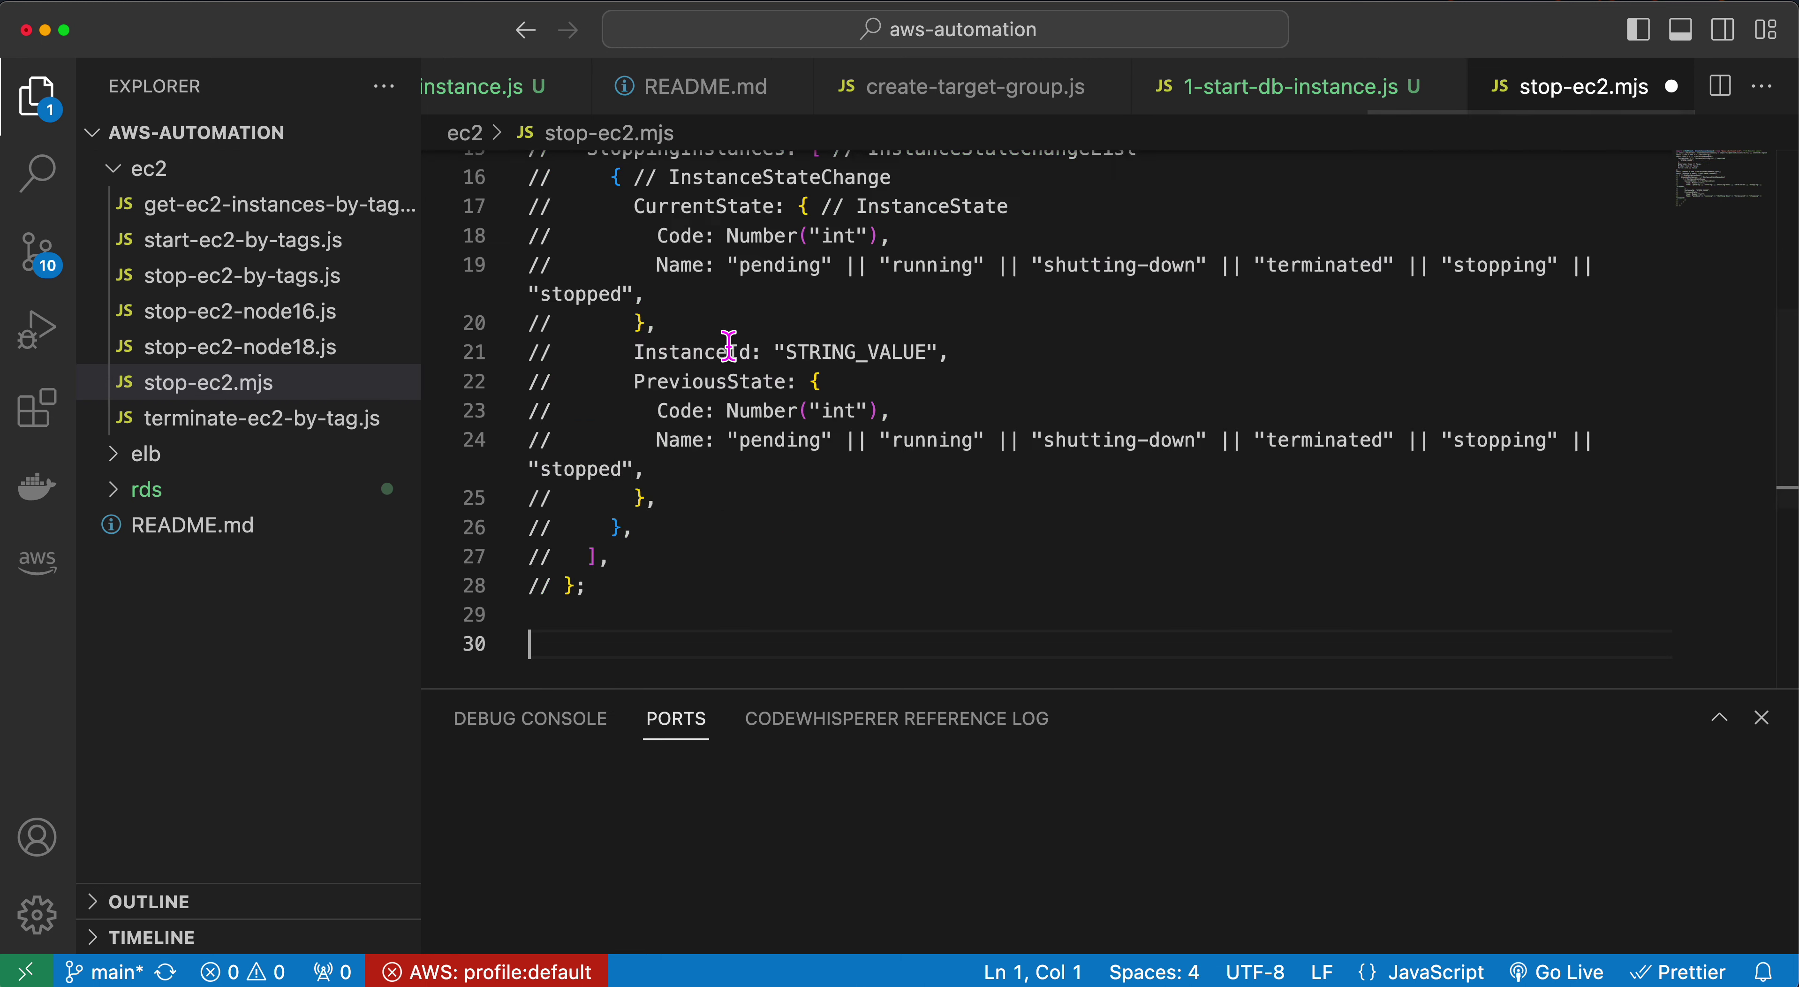
# Step: Delete the commented-out StopInstancesResult block below the client.send call in stop-ec2.mjs
pyautogui.scroll(5, 803, 420)
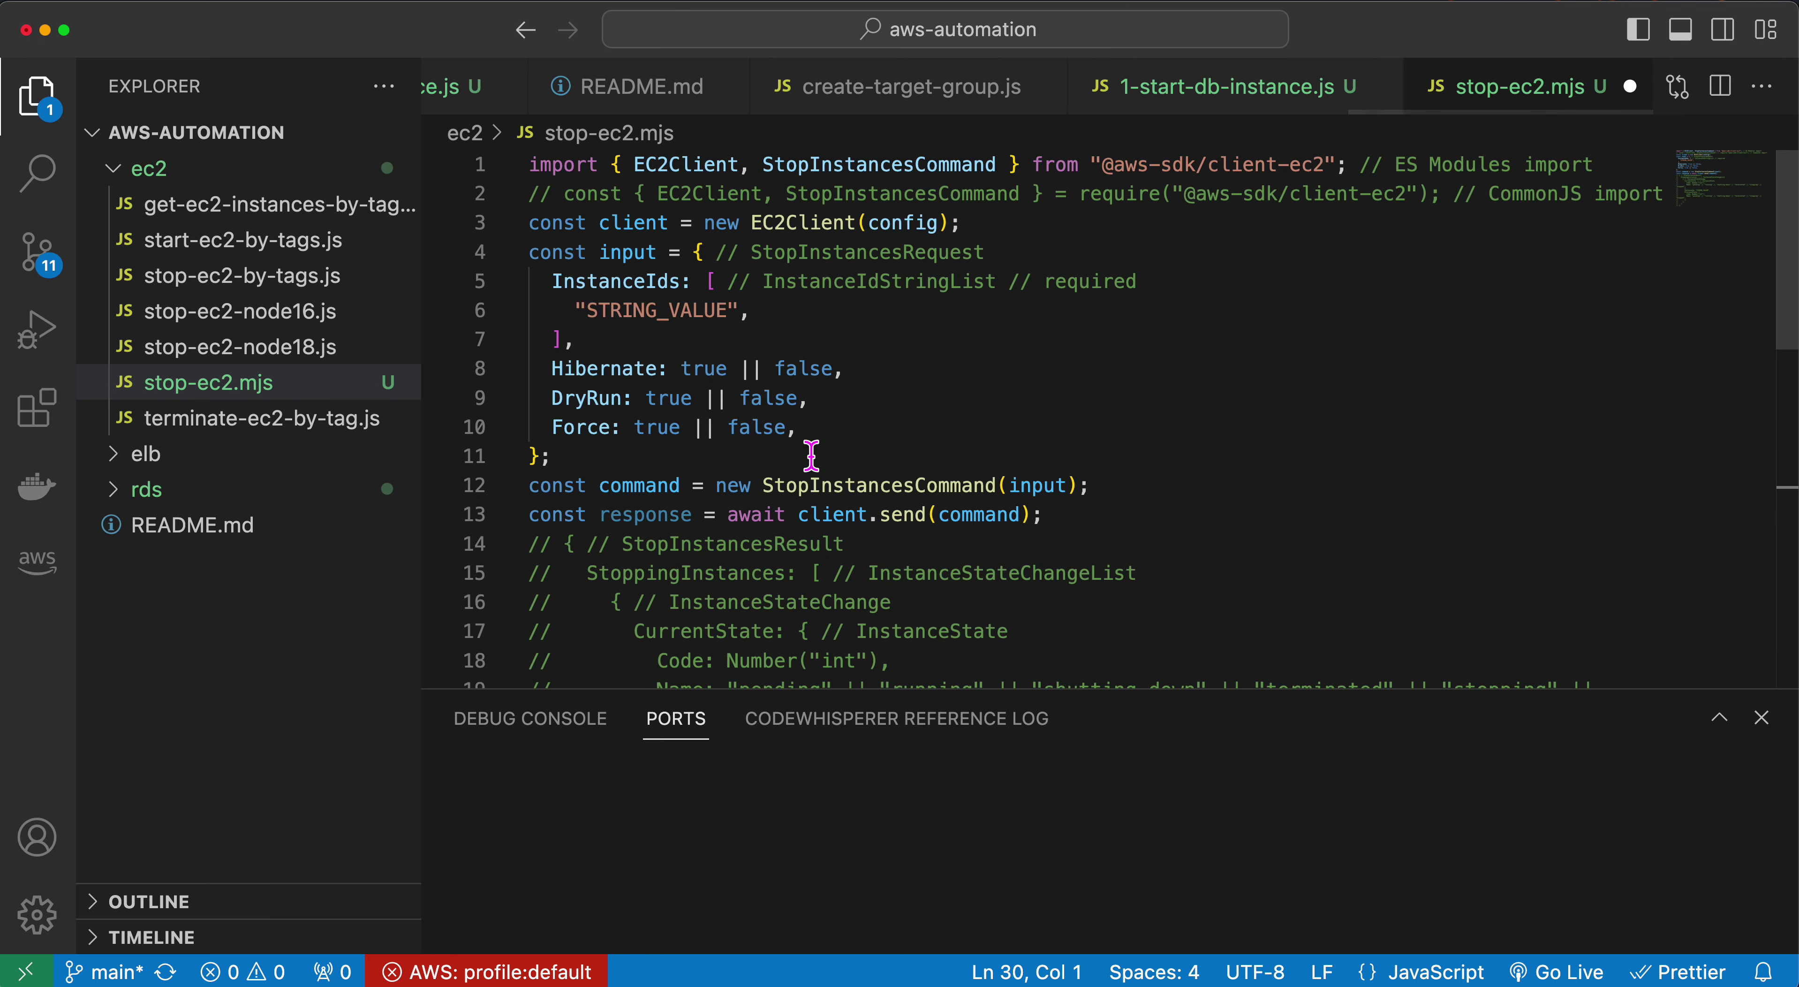
pyautogui.click(529, 545)
pyautogui.scroll(-5, 559, 455)
pyautogui.keyDown('shift'); pyautogui.click(627, 543); pyautogui.keyUp('shift')
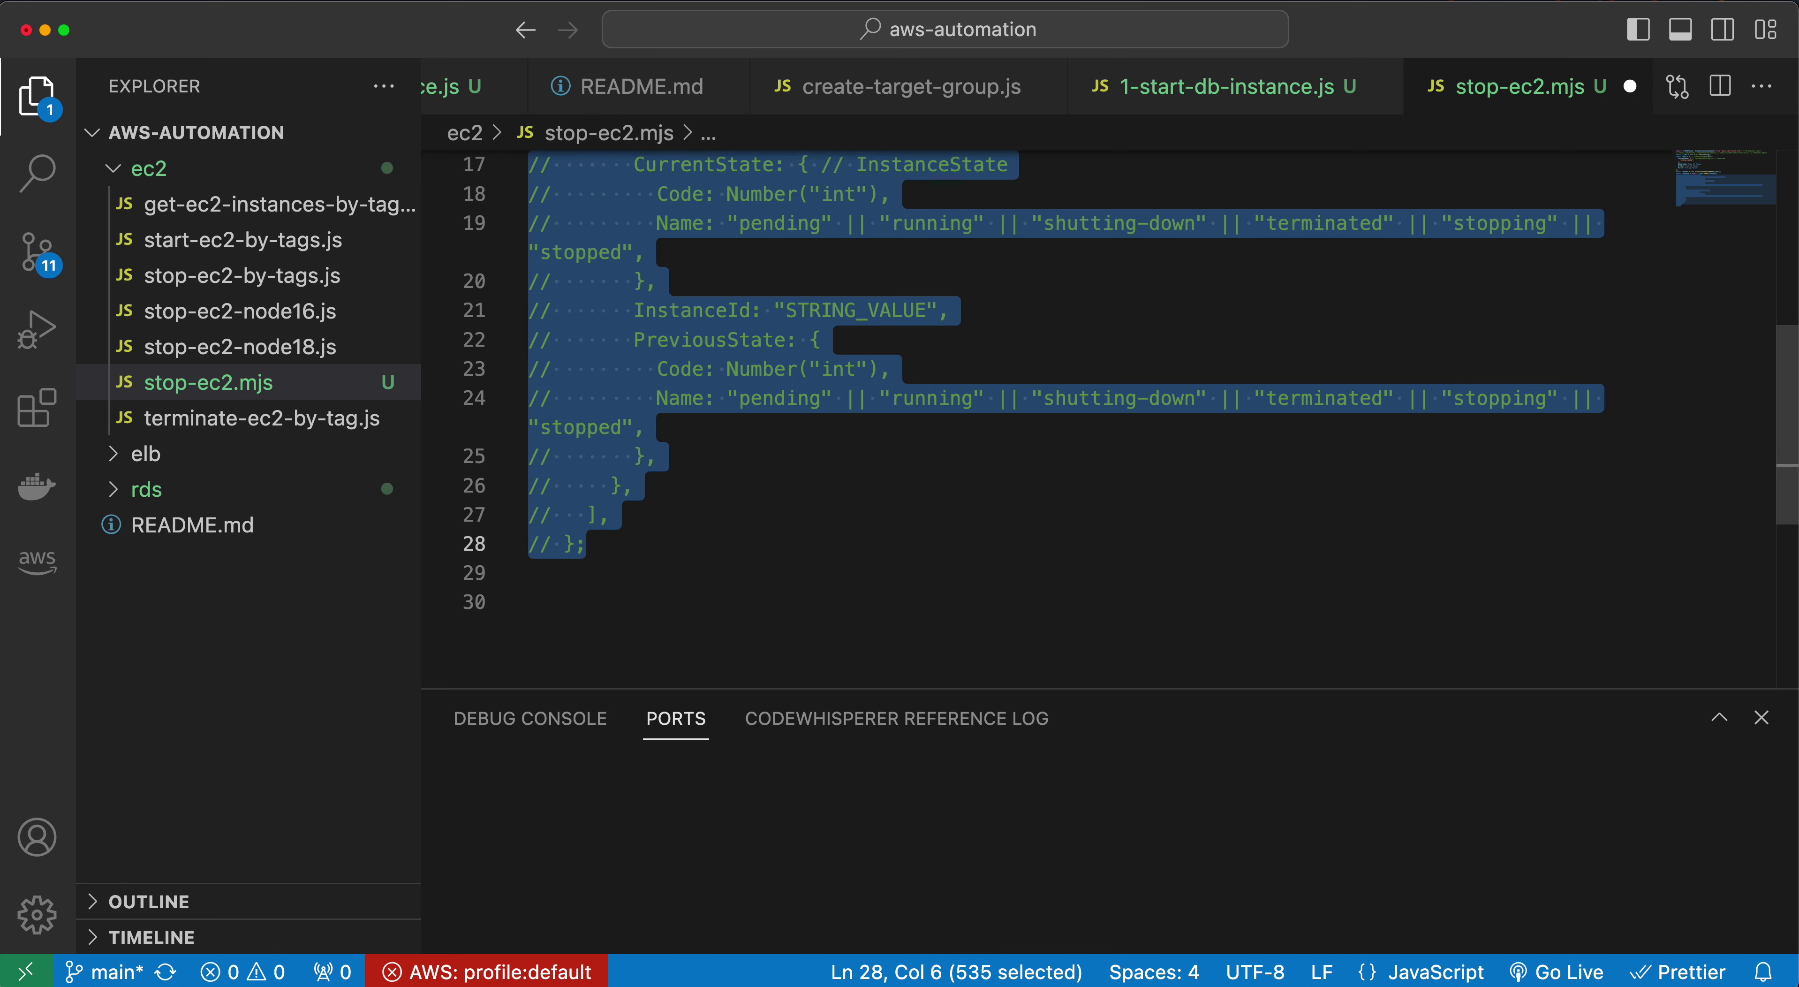
pyautogui.press('BackSpace')
# Step: Delete the commented-out CommonJS require line beneath the EC2Client import
pyautogui.scroll(4, 668, 505)
pyautogui.click(692, 195)
pyautogui.tripleClick(691, 195)
pyautogui.tripleClick(692, 196)
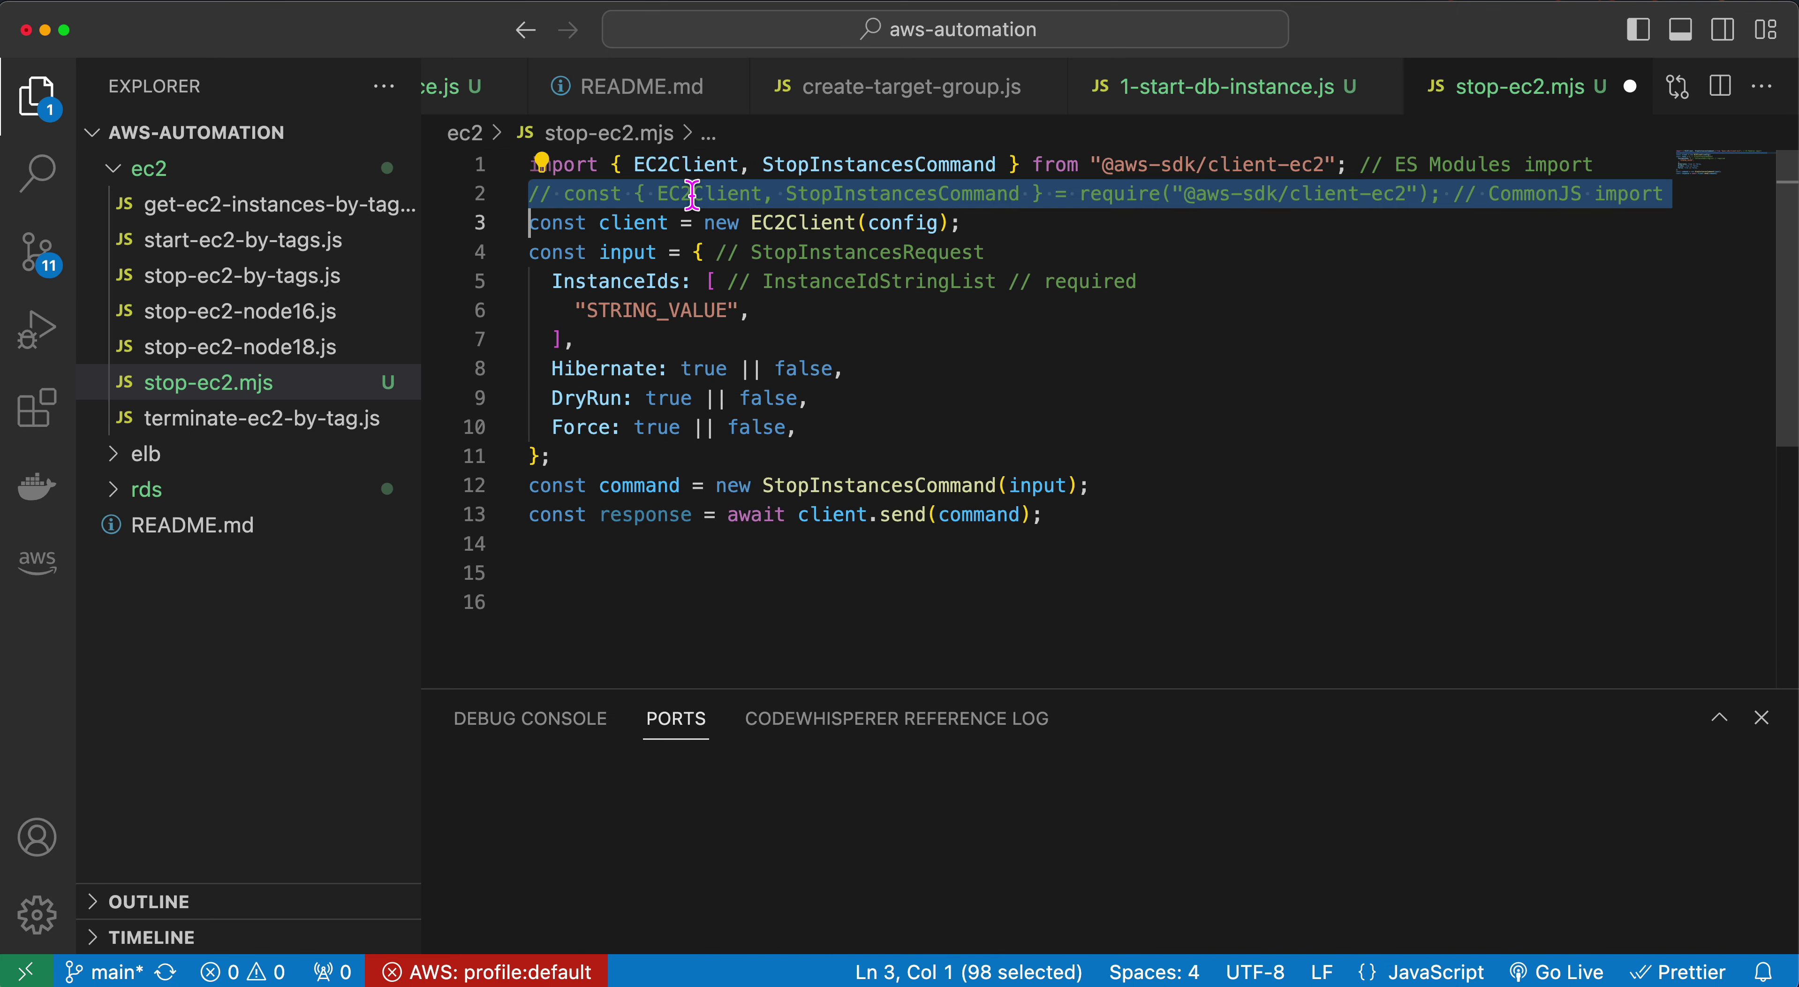
pyautogui.press('BackSpace')
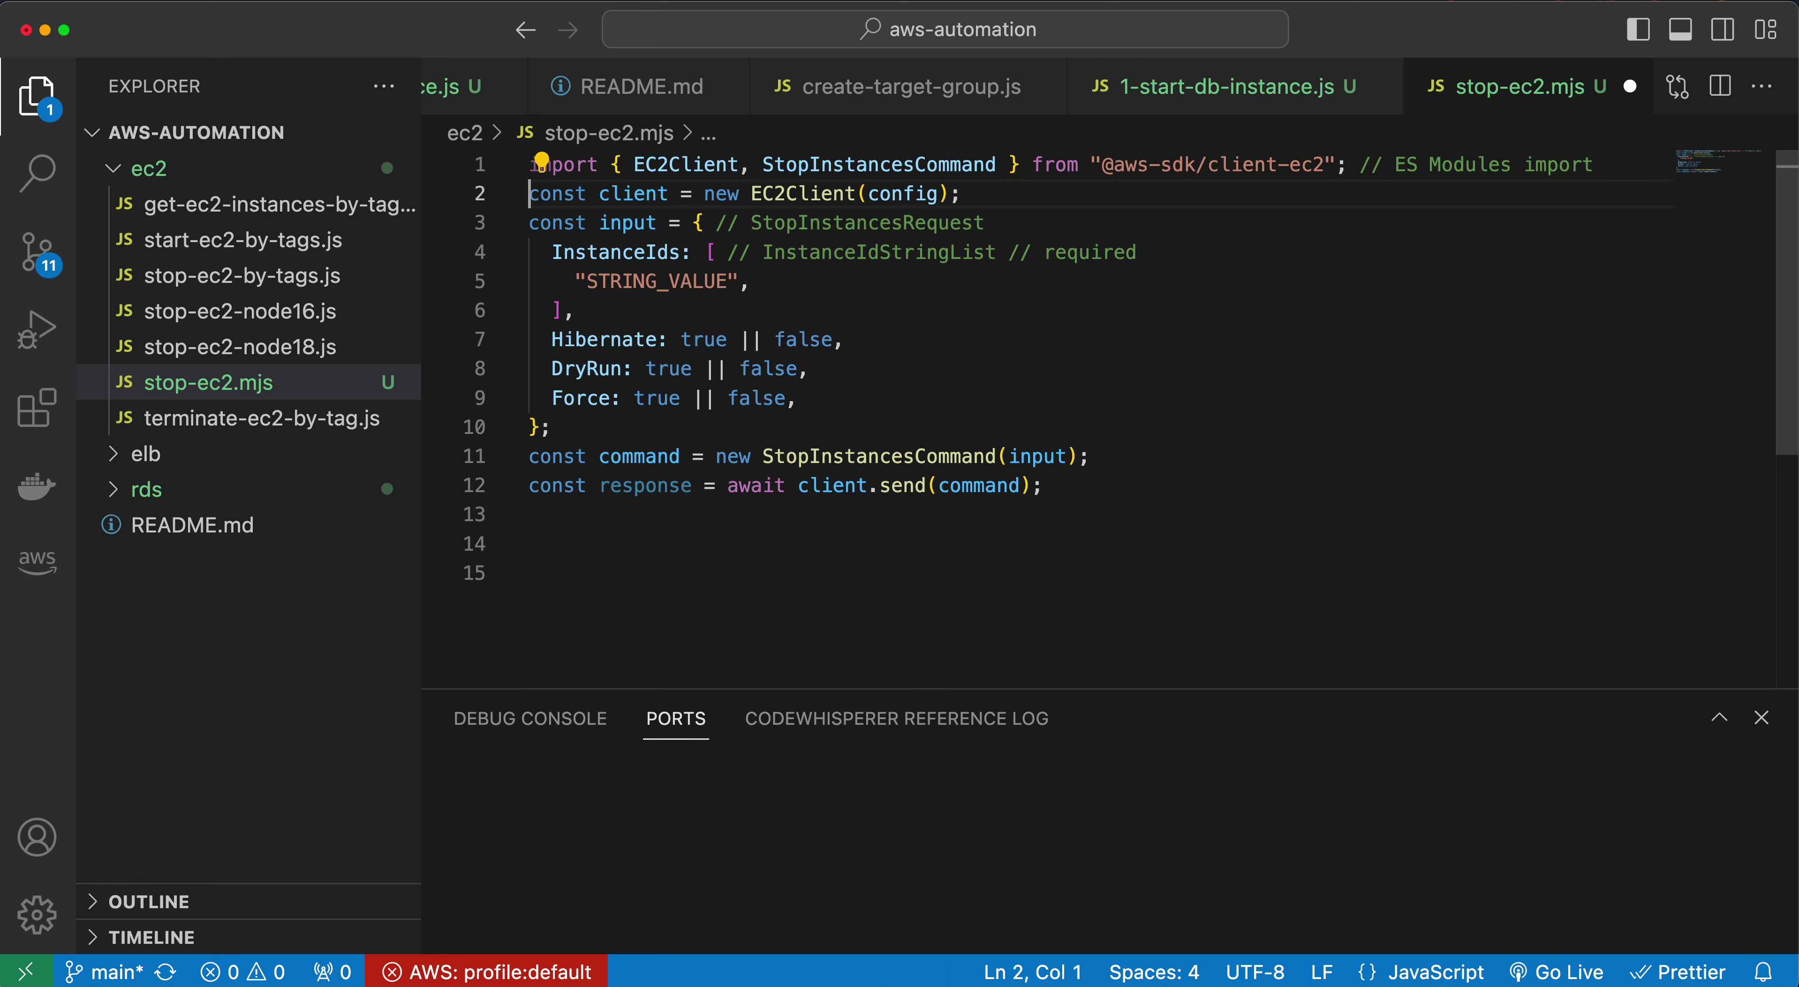
# Step: Add the line const instanceId = process.env.INSTANCE_ID || '' between the import and the client declaration, separated by blank lines
pyautogui.doubleClick(878, 199)
pyautogui.click(530, 194)
pyautogui.press('Return')
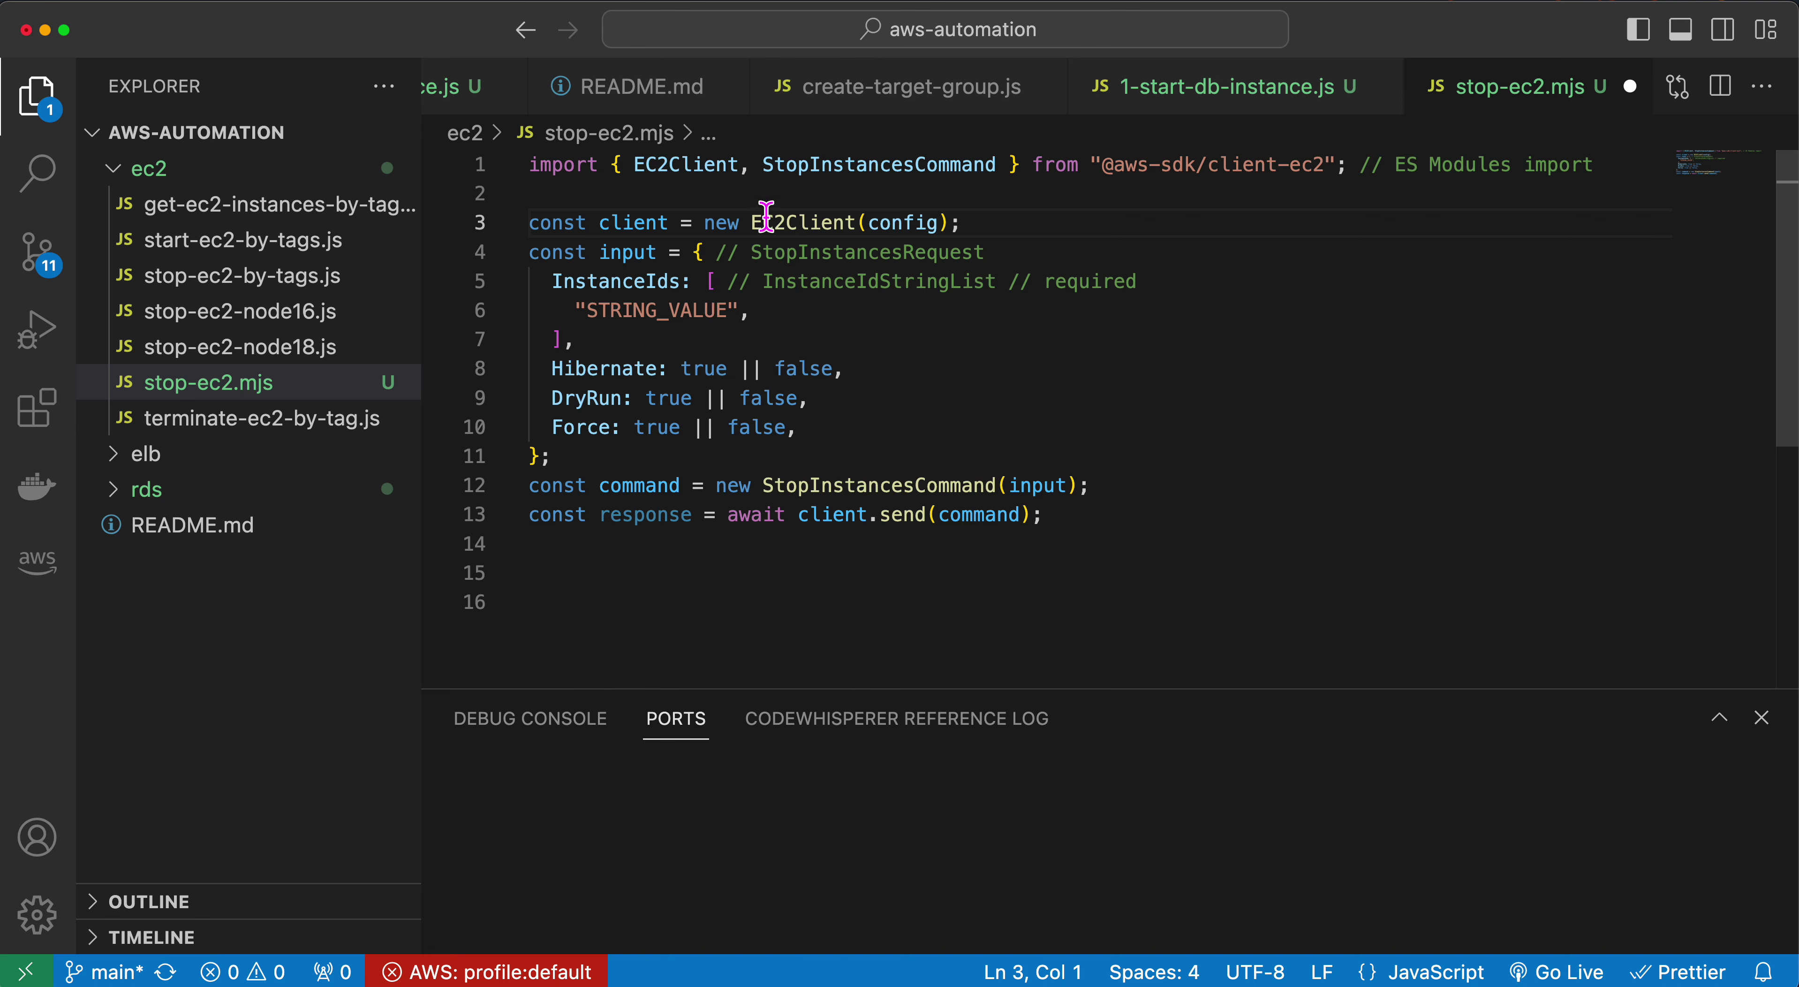
pyautogui.click(614, 193)
pyautogui.press('Return')
pyautogui.press('Return')
pyautogui.press('Up')
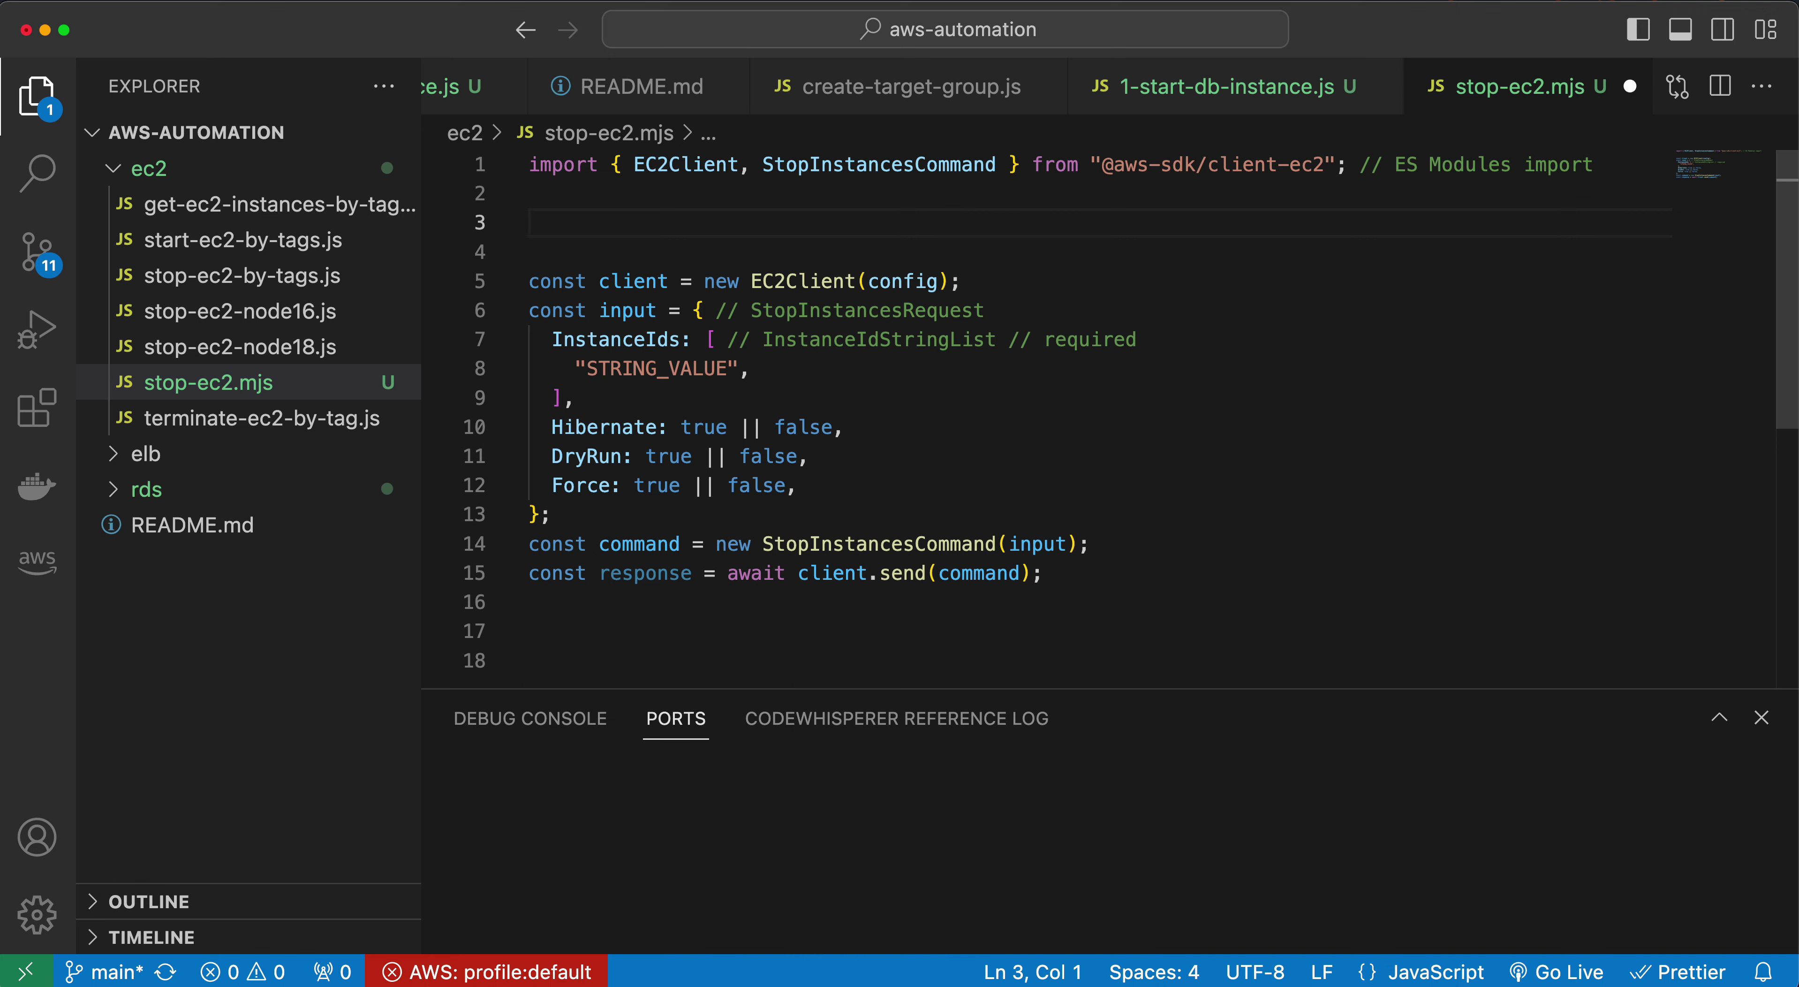
pyautogui.write('const instanceI')
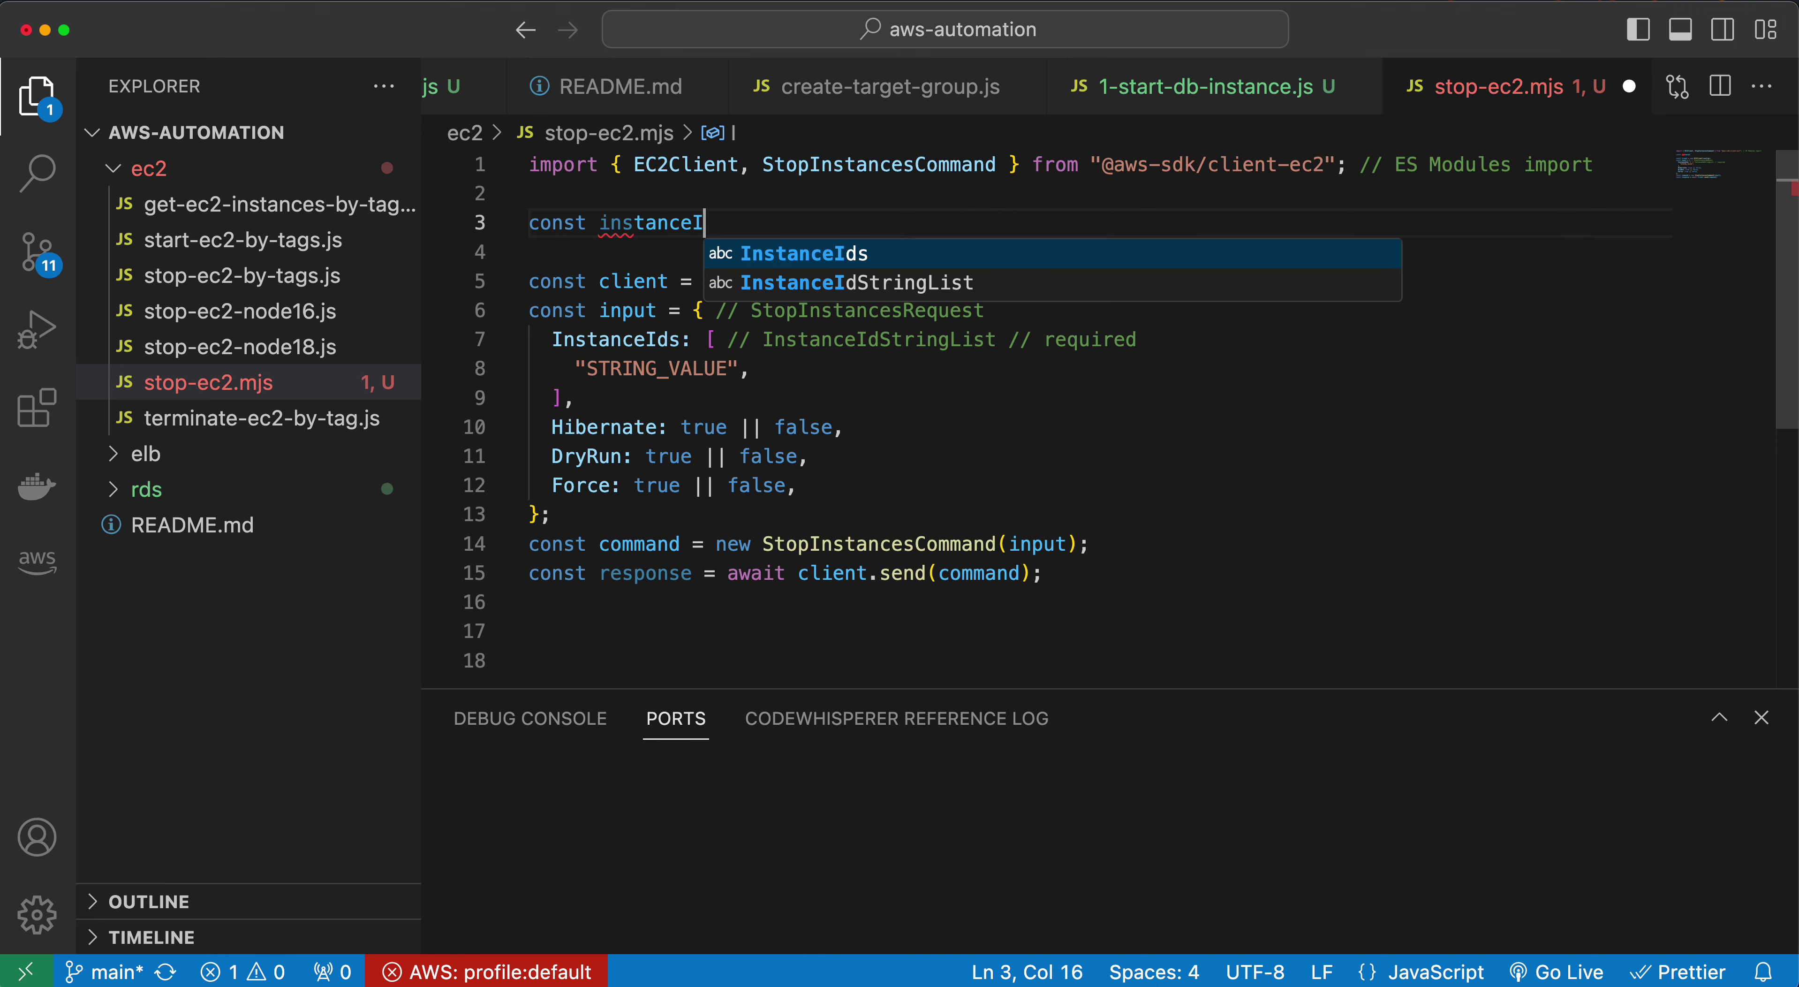
pyautogui.write('d = proces')
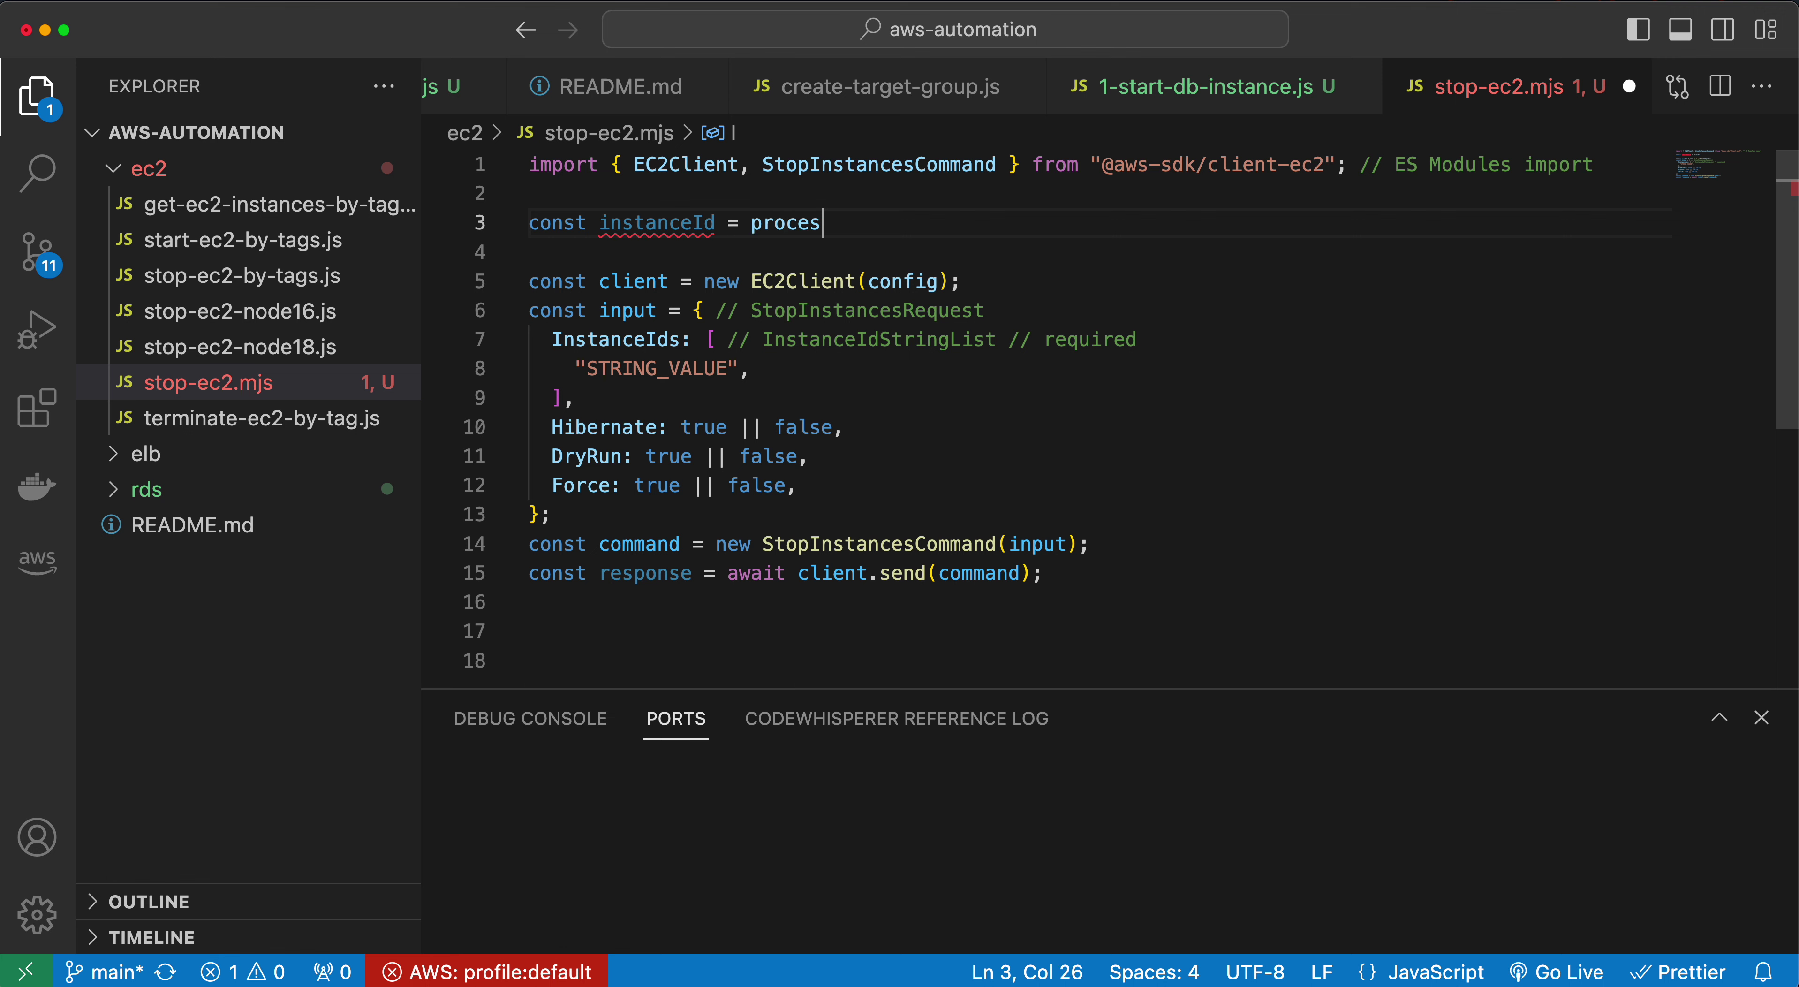
pyautogui.write('s.env.INST')
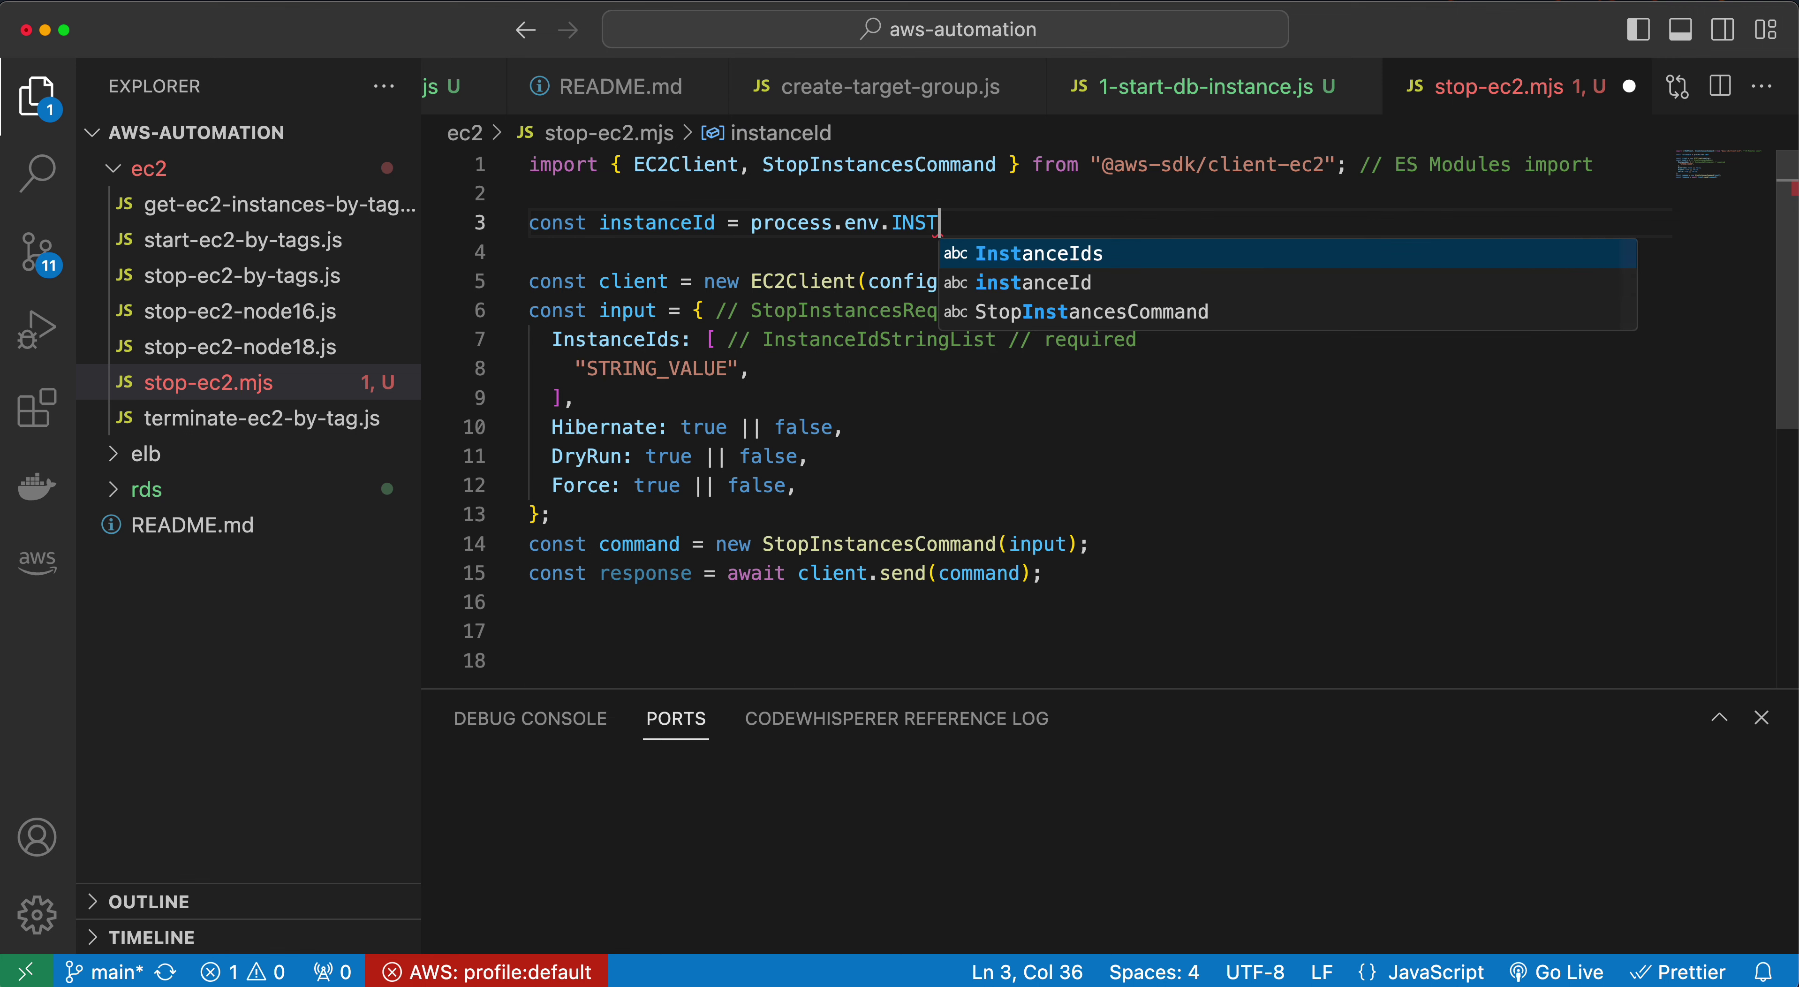
pyautogui.write("ANCE_ID || '")
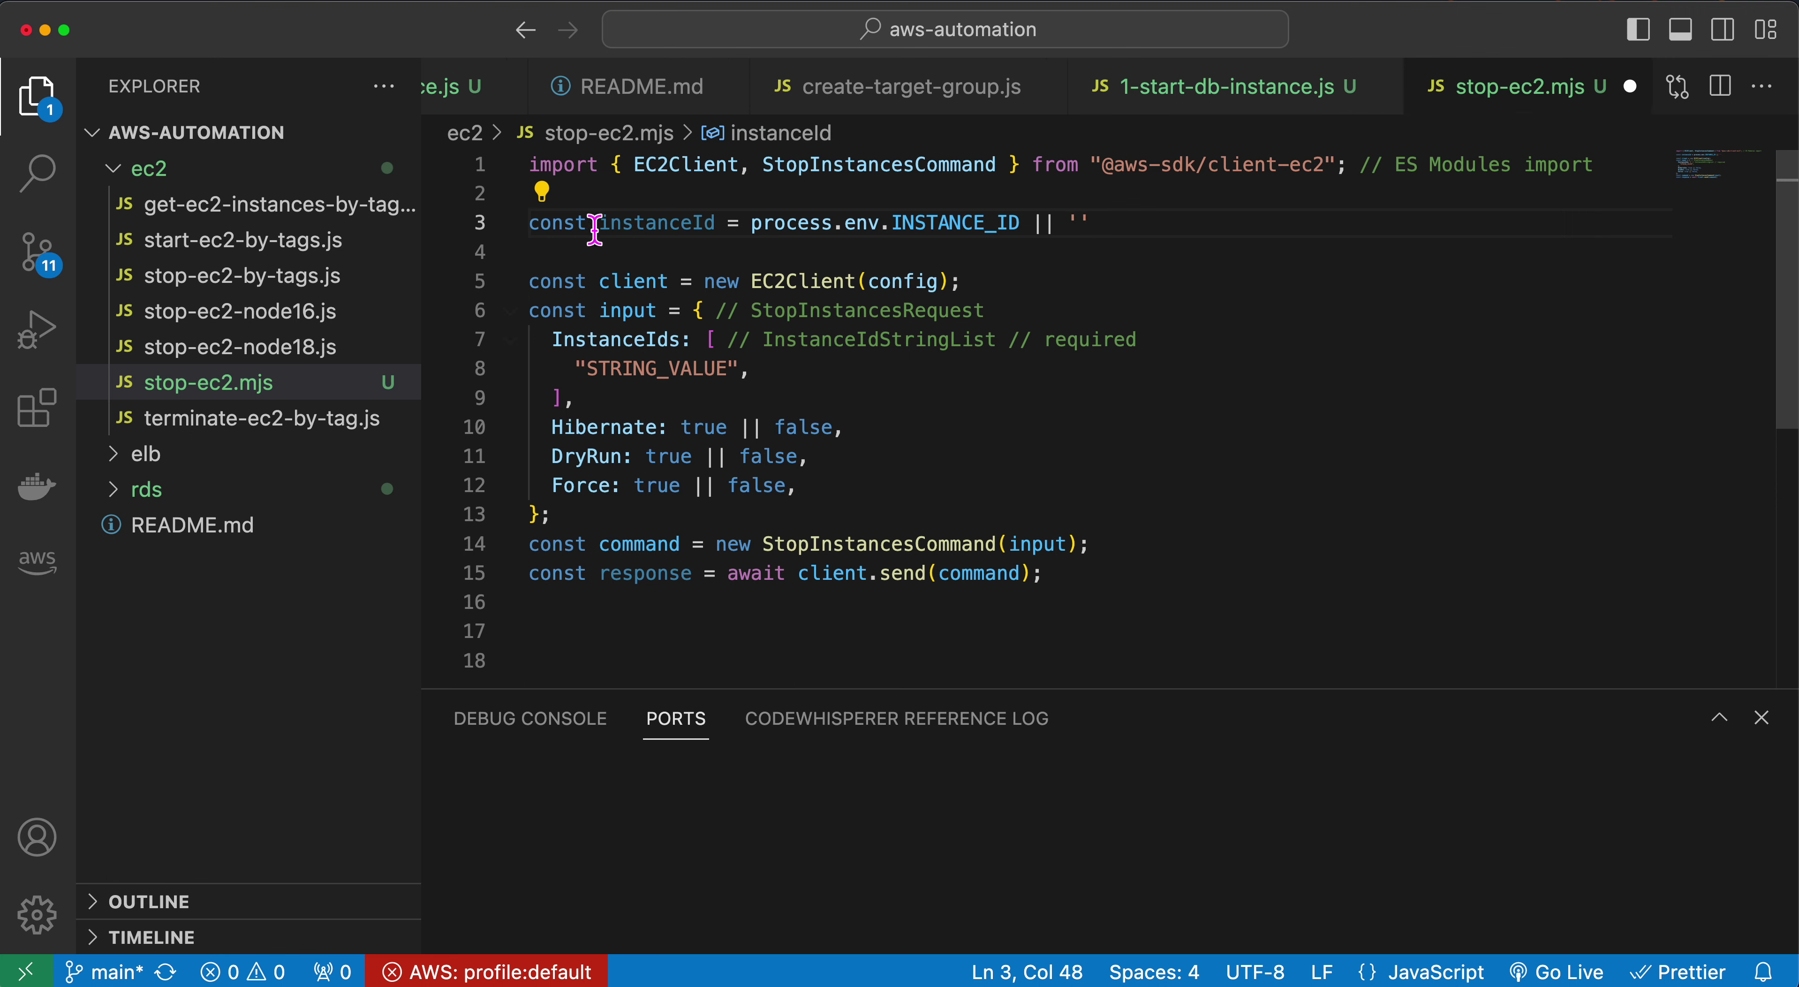
# Step: Switch to the EC2 console in Firefox and copy the instance ID of the Hello Singapore instance
pyautogui.doubleClick(619, 222)
pyautogui.press('super+Tab')
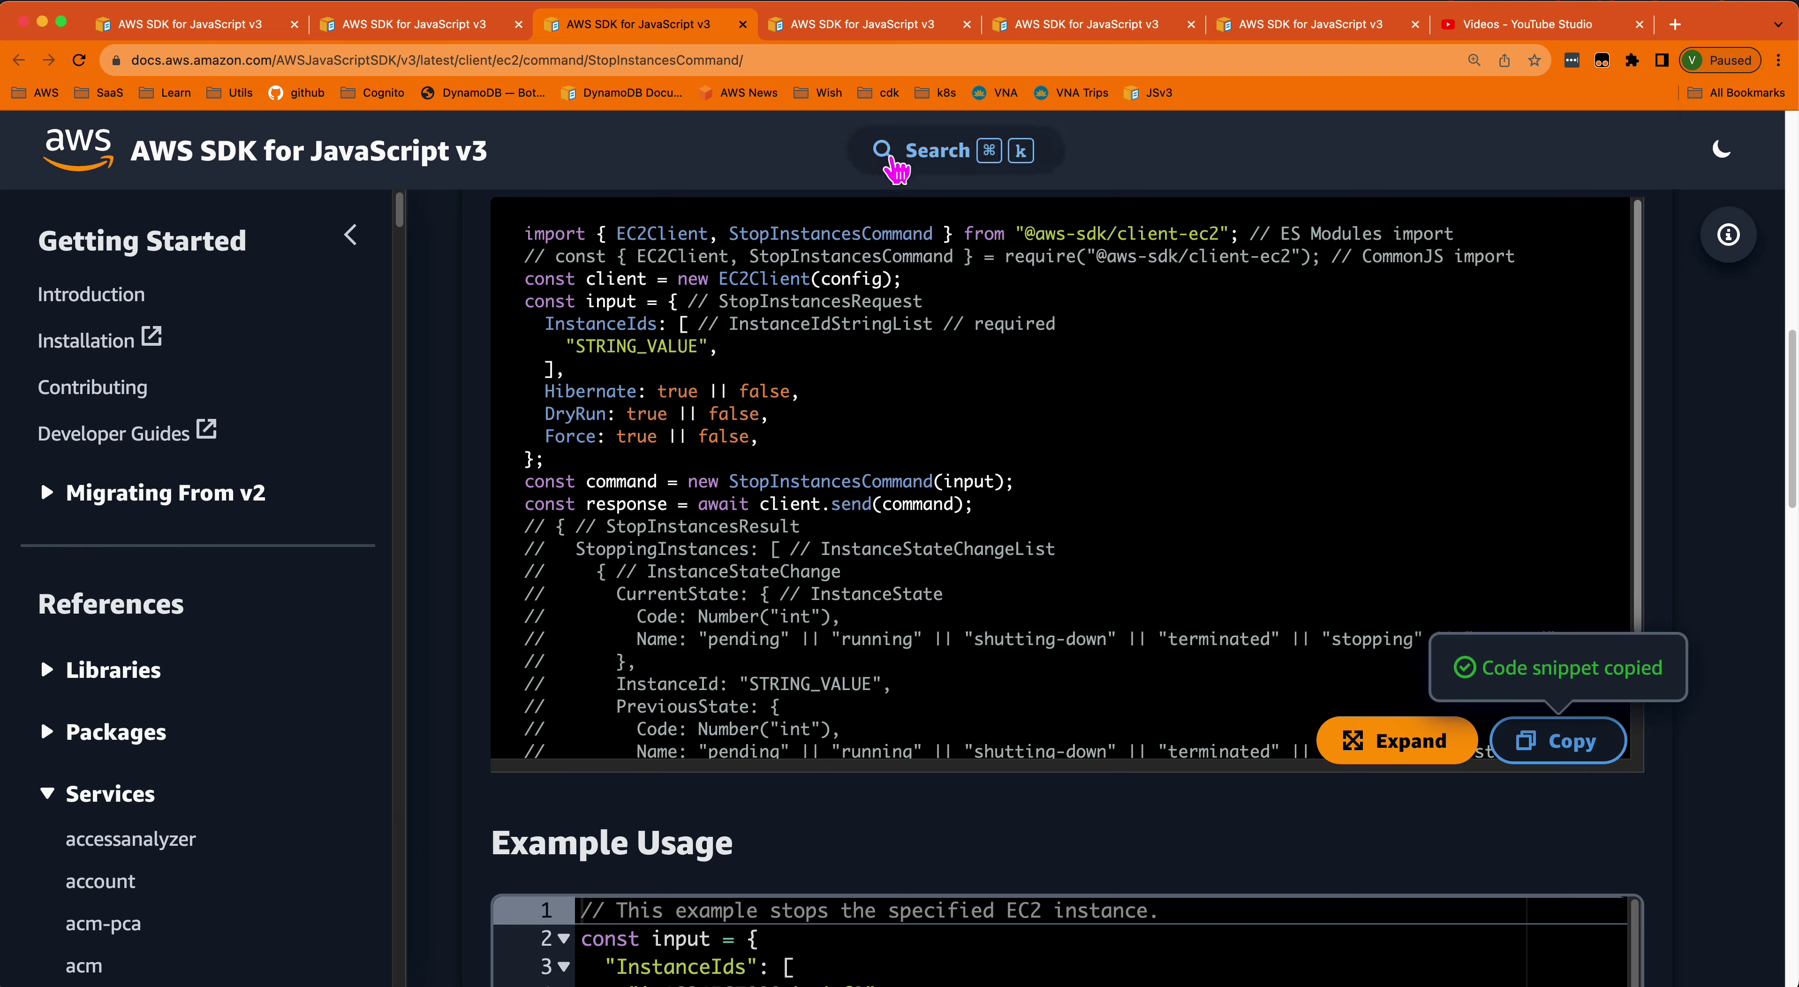
pyautogui.press('super+Tab')
pyautogui.click(352, 976)
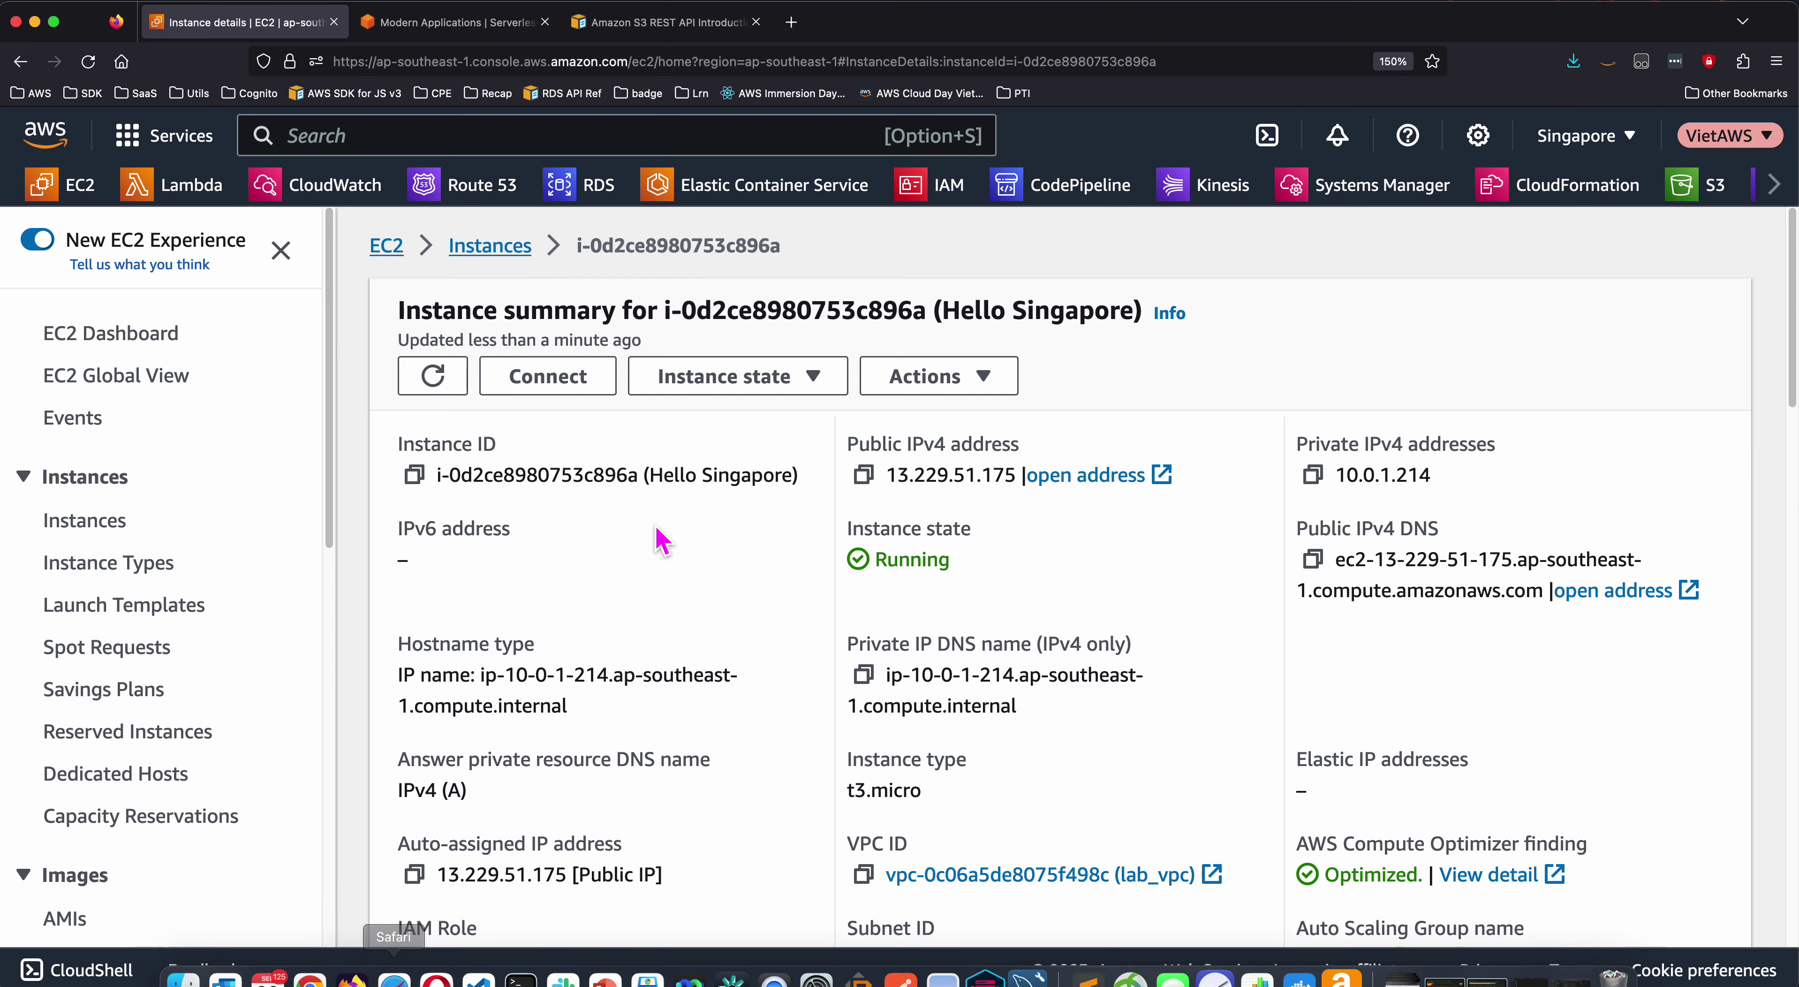
pyautogui.click(415, 476)
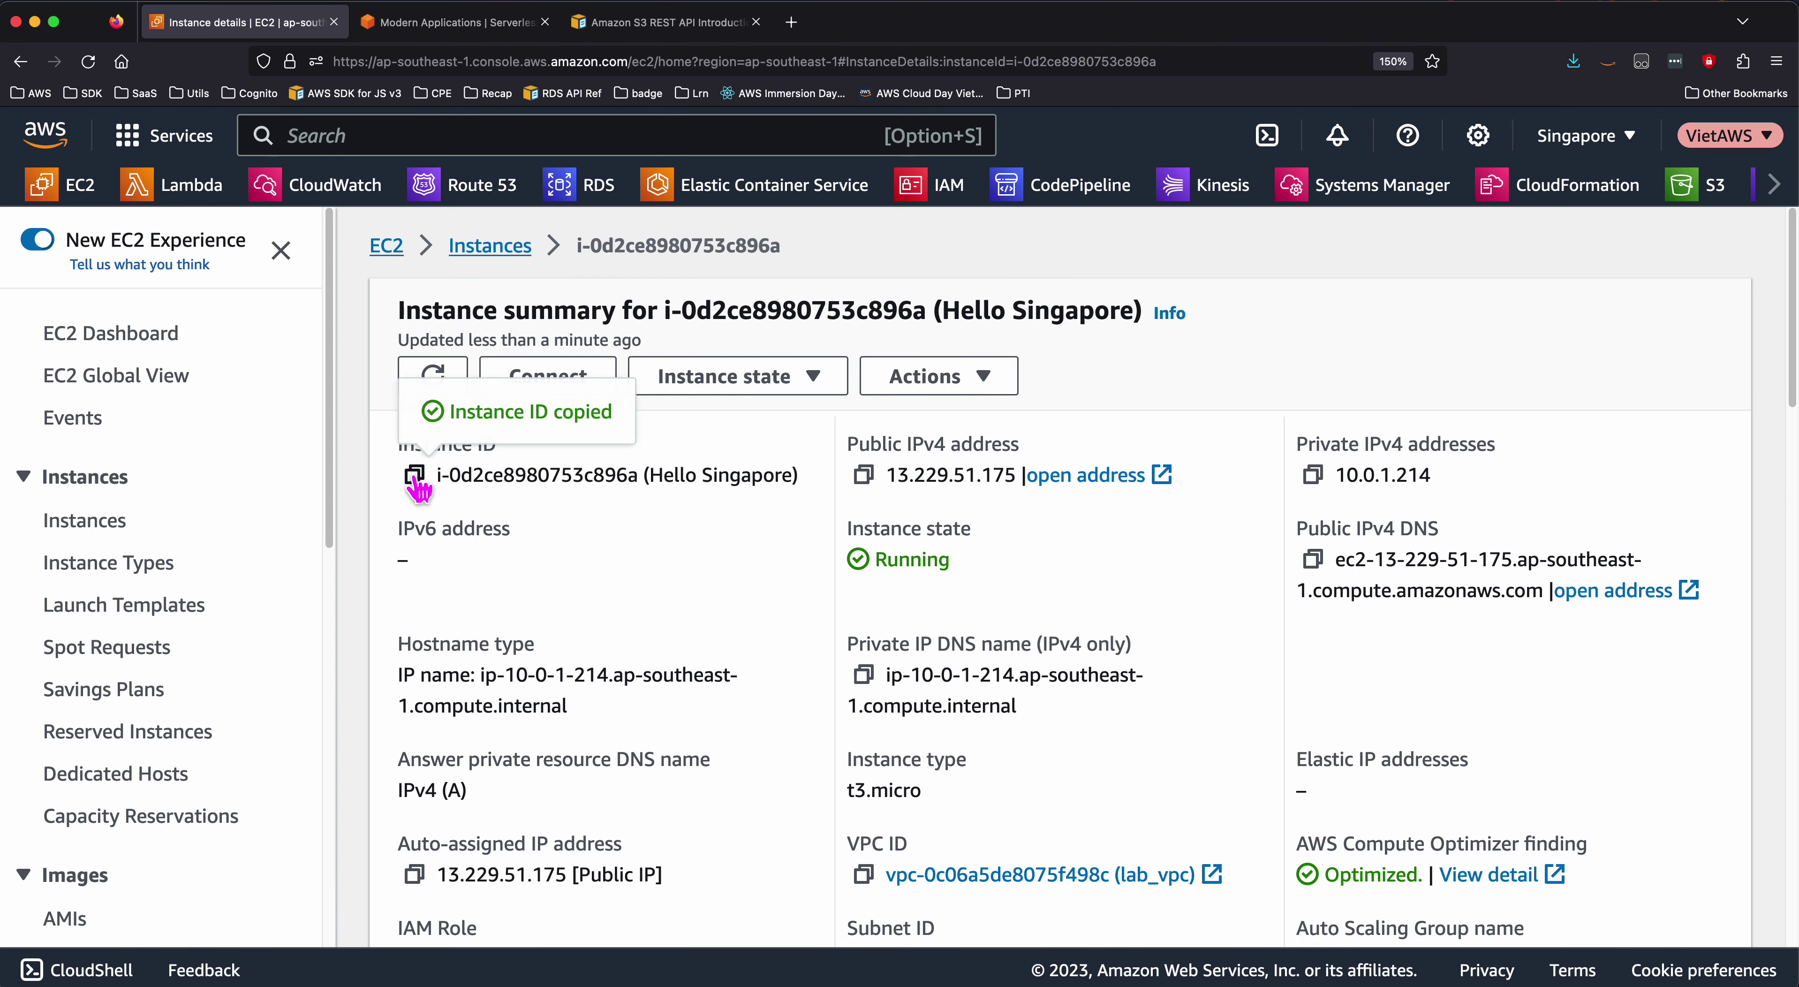
pyautogui.moveTo(515, 313); pyautogui.dragTo(933, 315)
pyautogui.moveTo(646, 312); pyautogui.dragTo(911, 312)
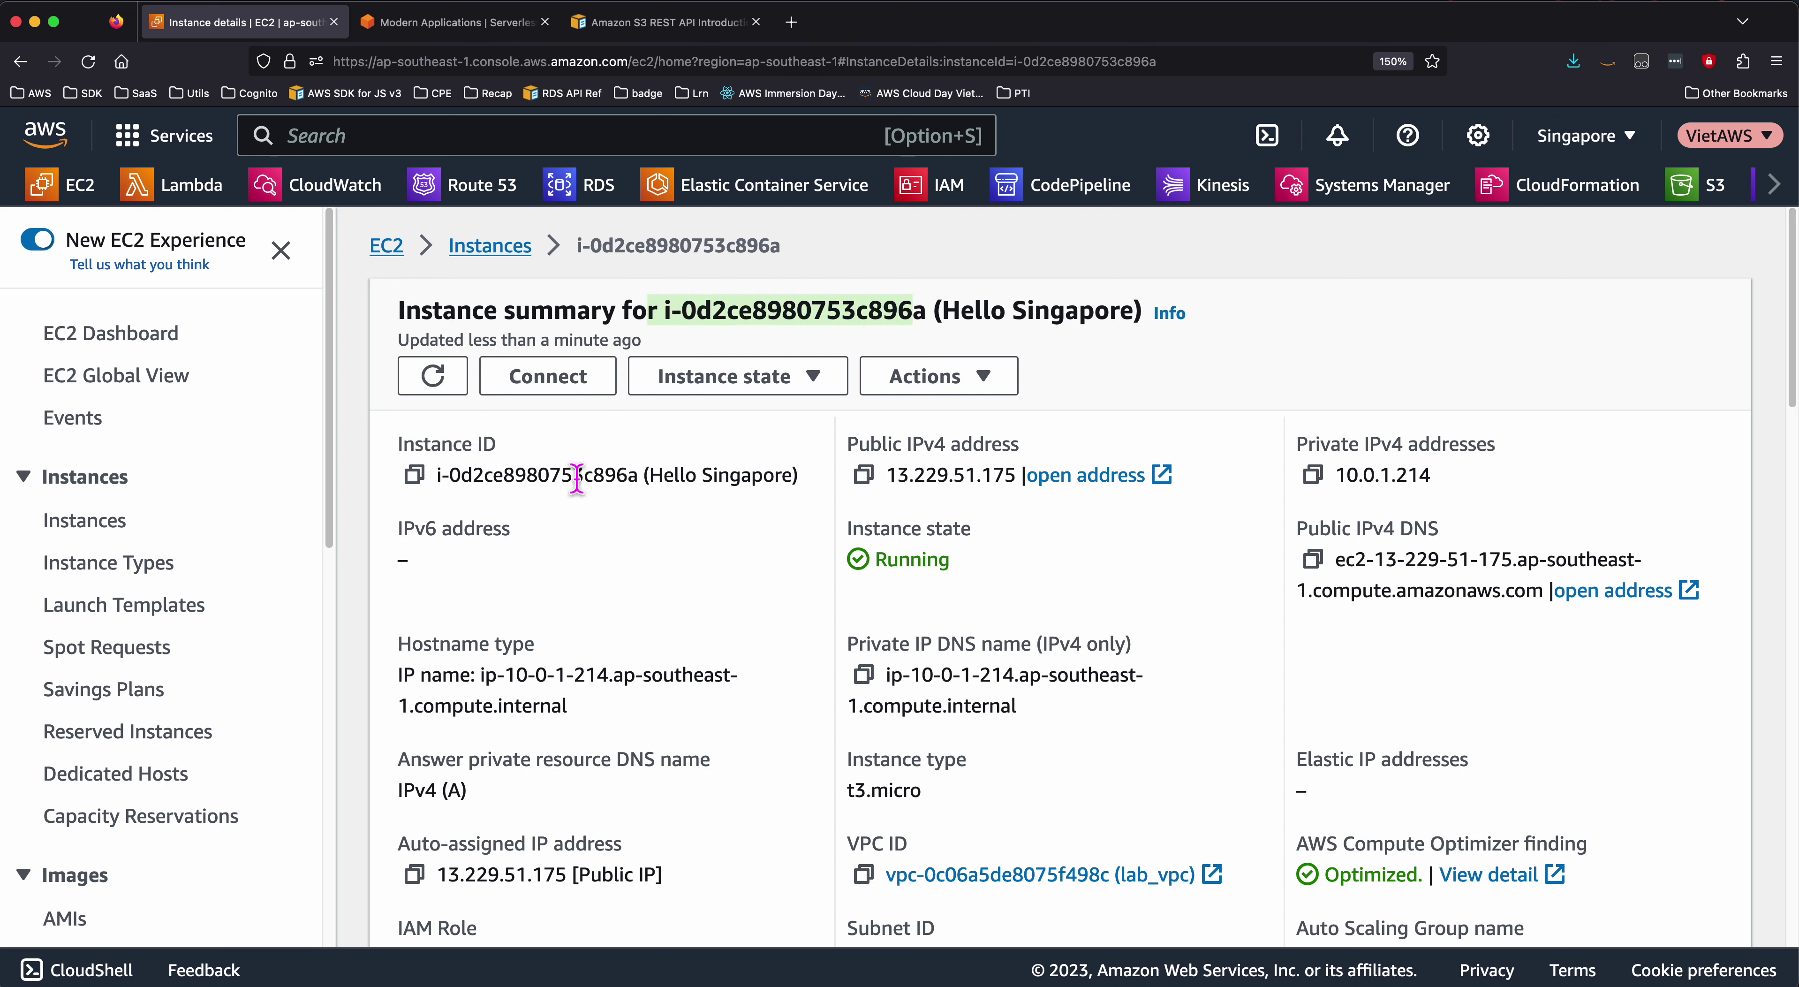
pyautogui.click(415, 475)
# Step: Return to Visual Studio Code, paste the copied ID i-0d2ce8980753c896a as the fallback value of instanceId, and save stop-ec2.mjs
pyautogui.press('super+Tab')
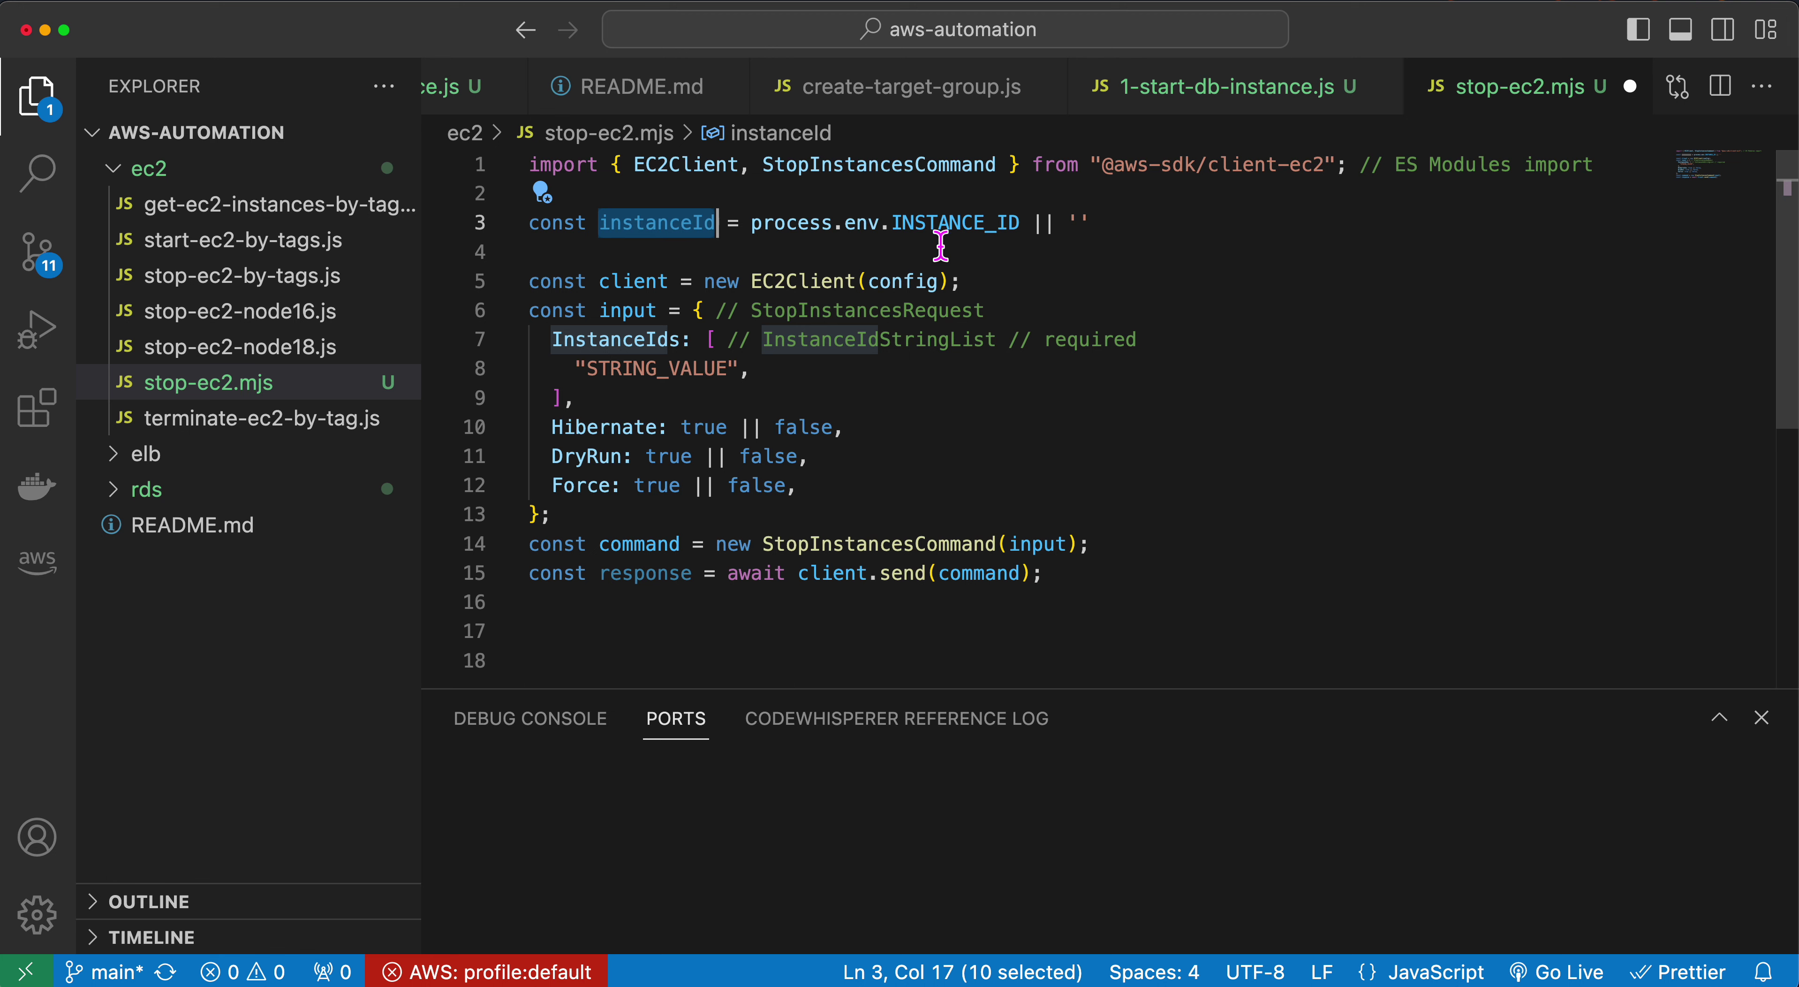
pyautogui.click(1078, 222)
pyautogui.press('super+v')
pyautogui.press('super+s')
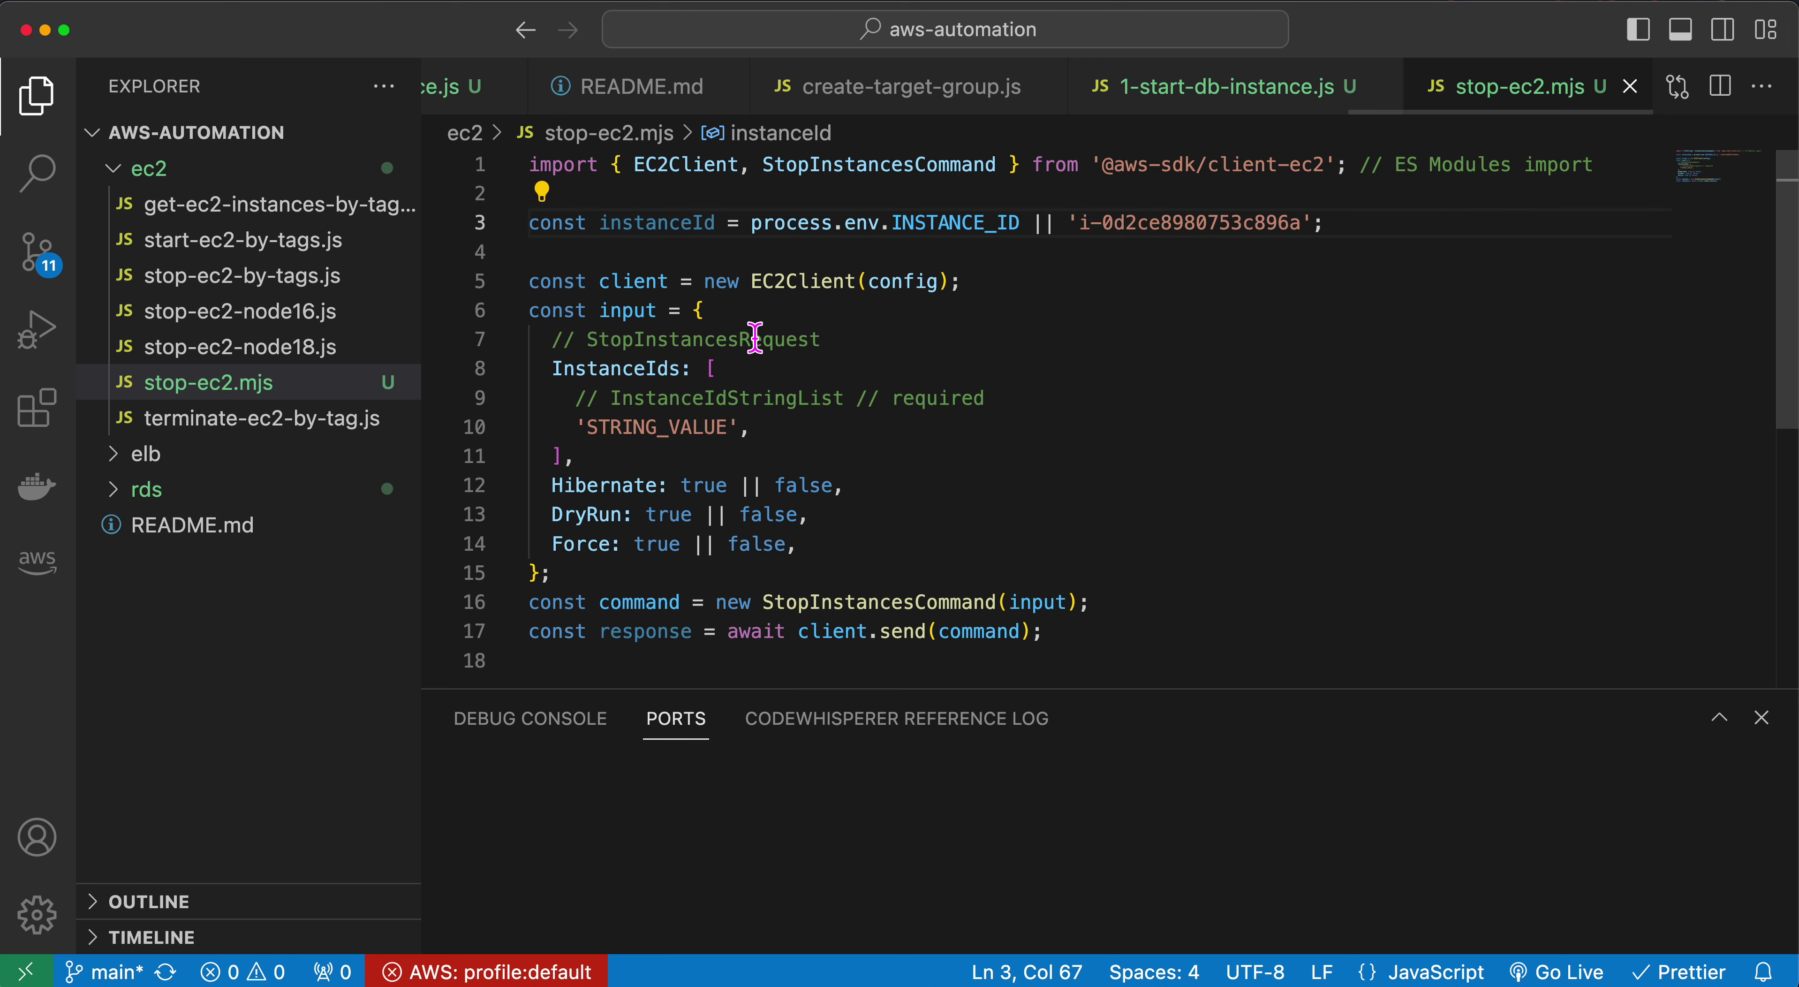
# Step: Add the line const region = process.env.REGION || 'ap-southeast-1' directly below the instanceId declaration and save the file
pyautogui.click(1403, 219)
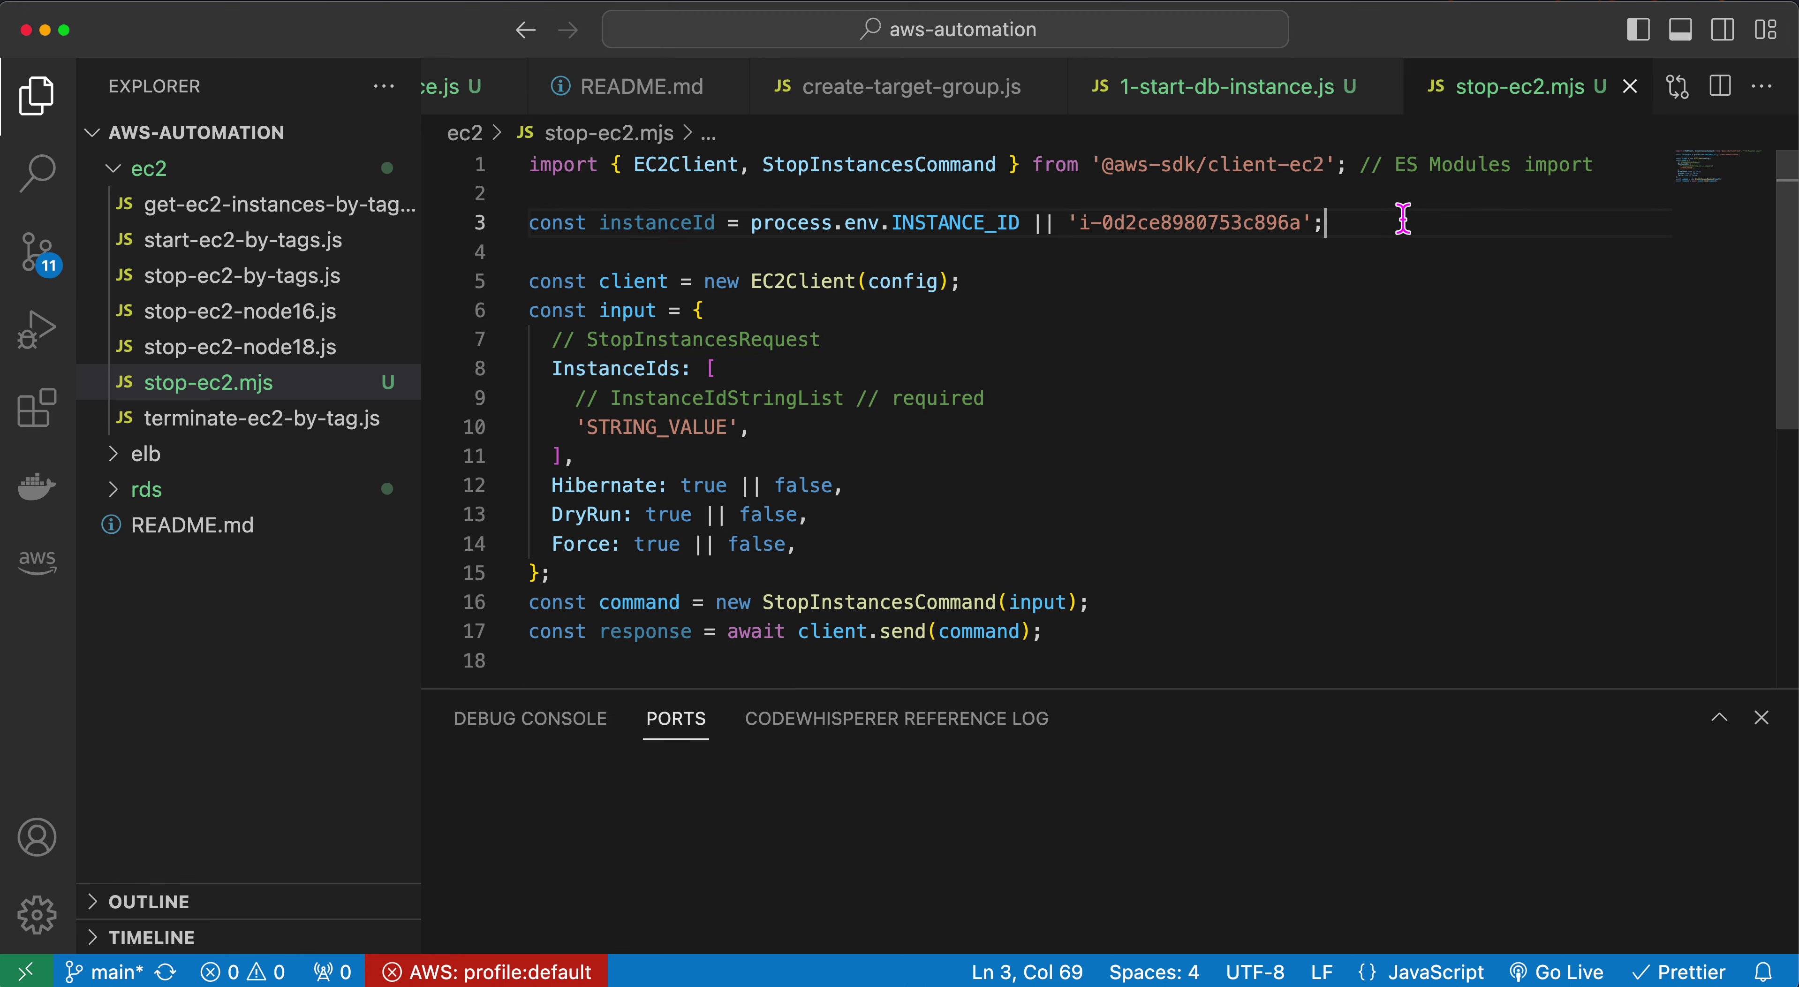
pyautogui.press('Return')
pyautogui.write('const ')
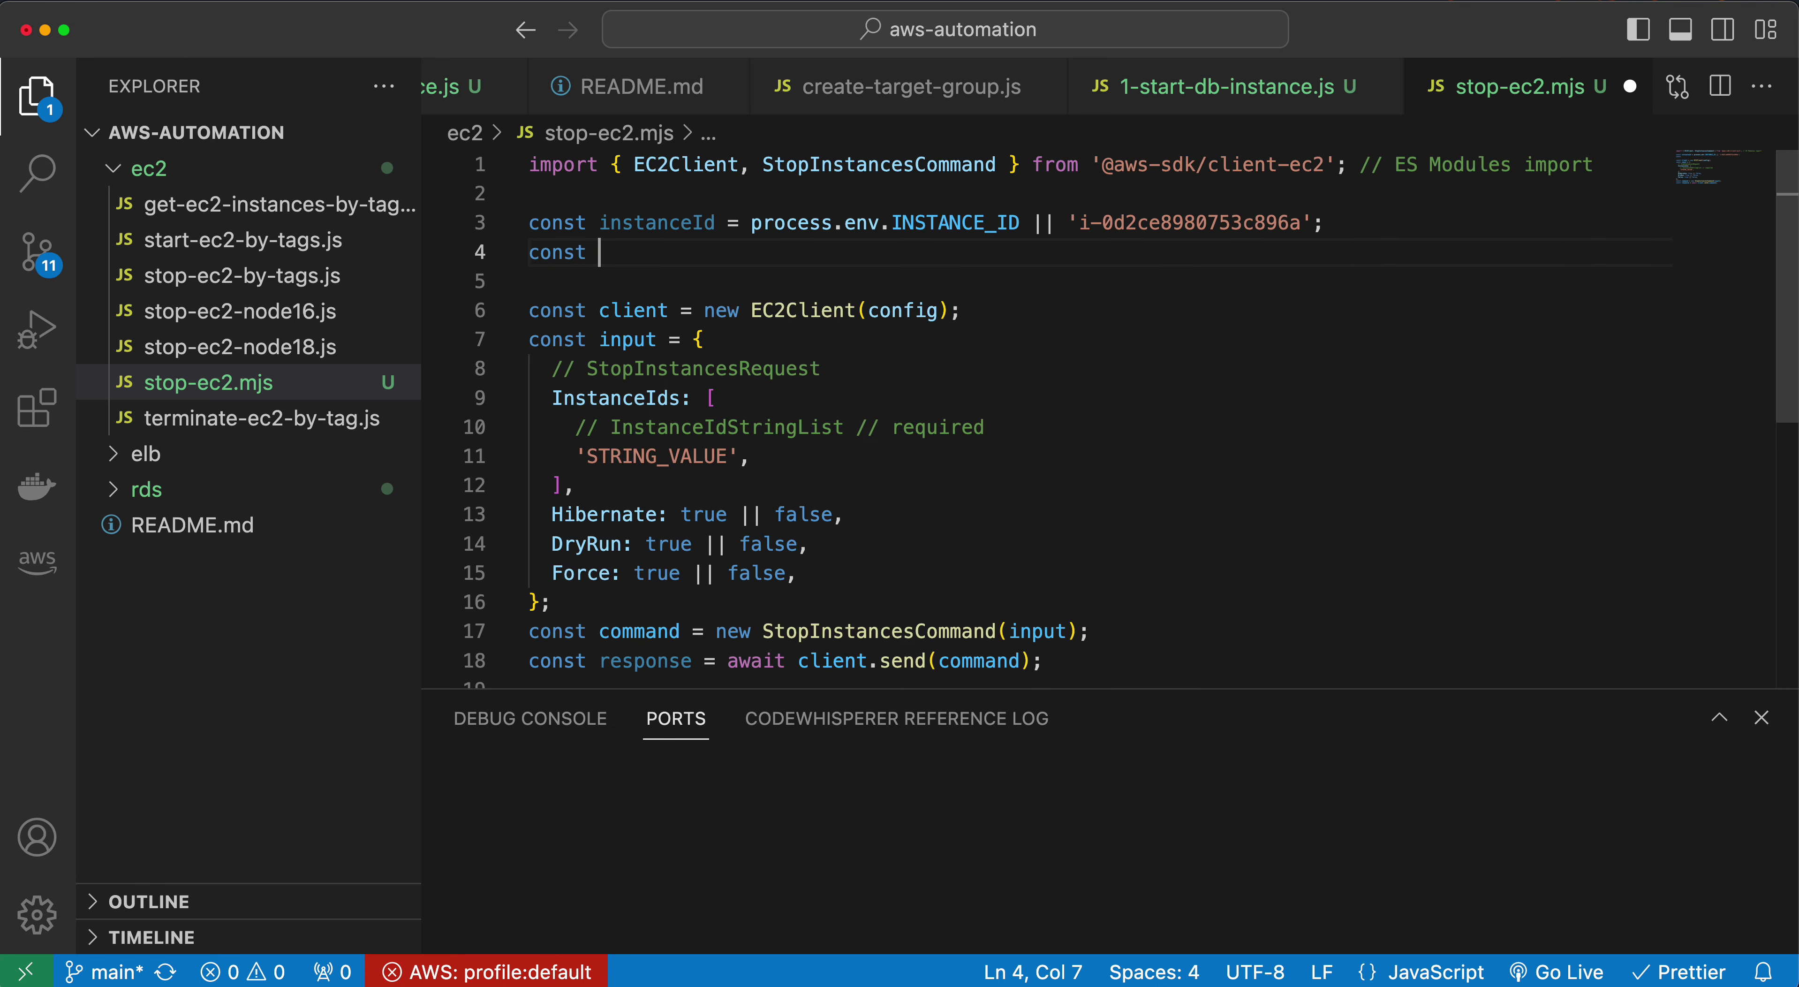
pyautogui.write('region = p')
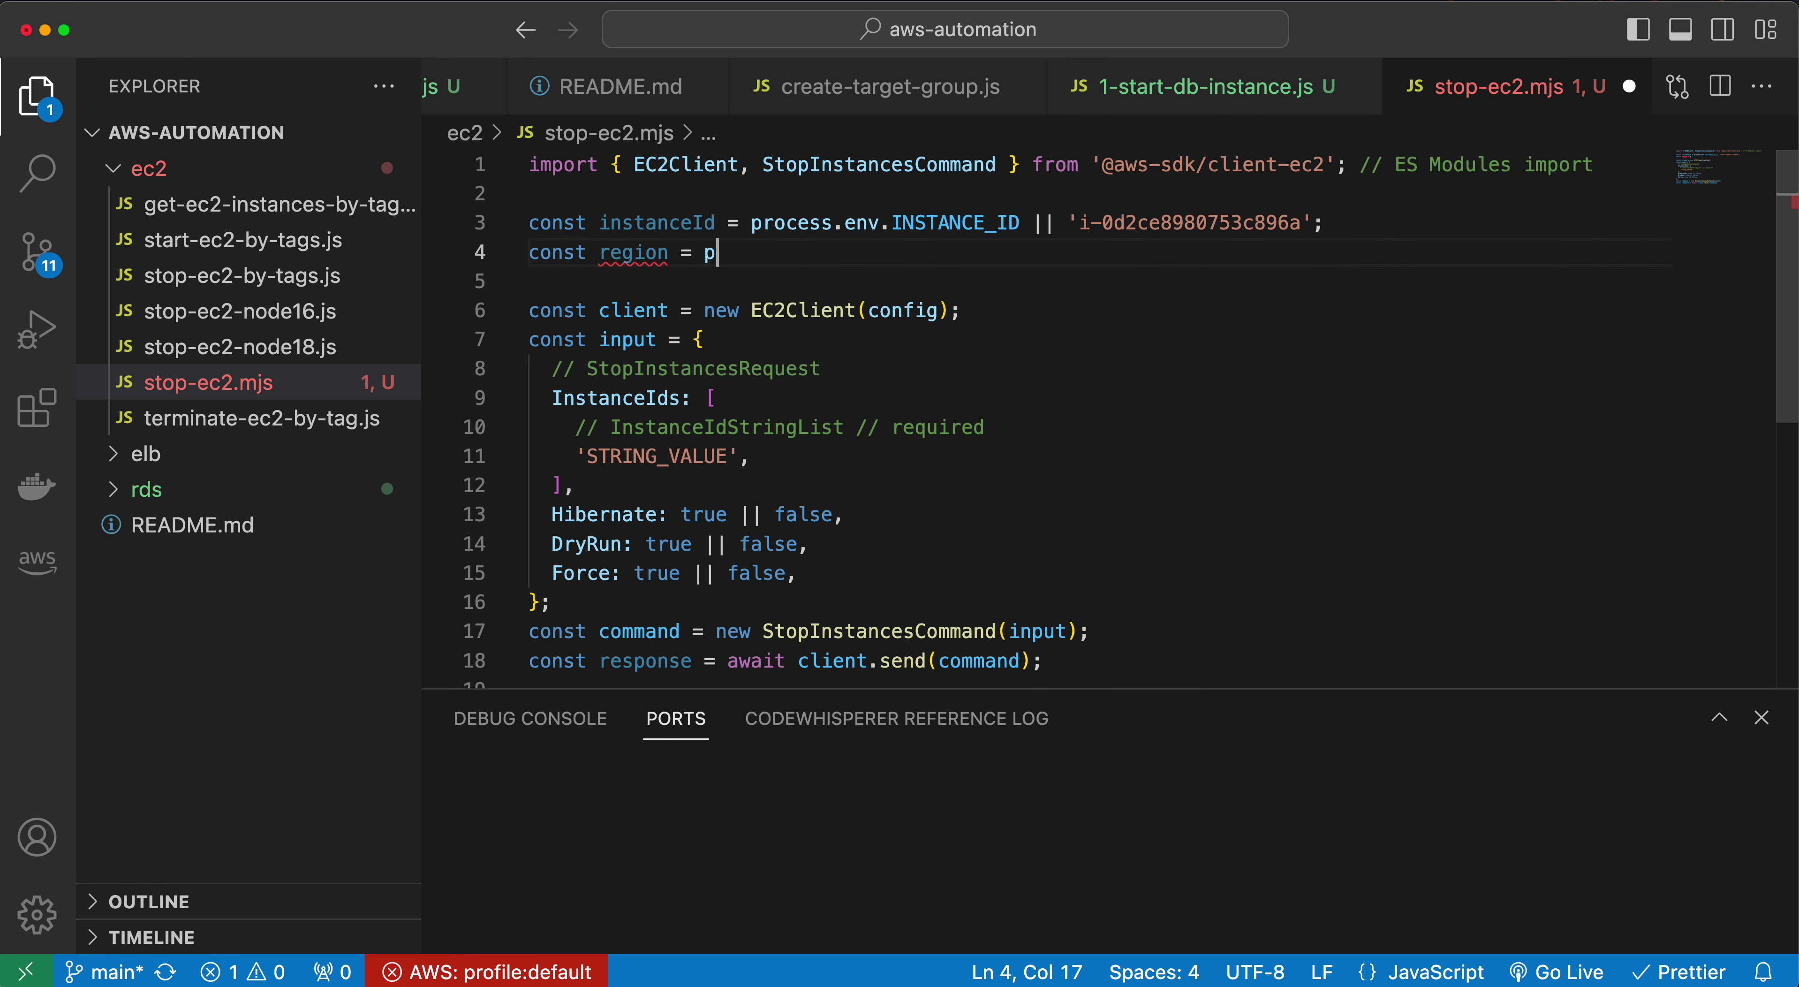
pyautogui.write('rocess.env.RE')
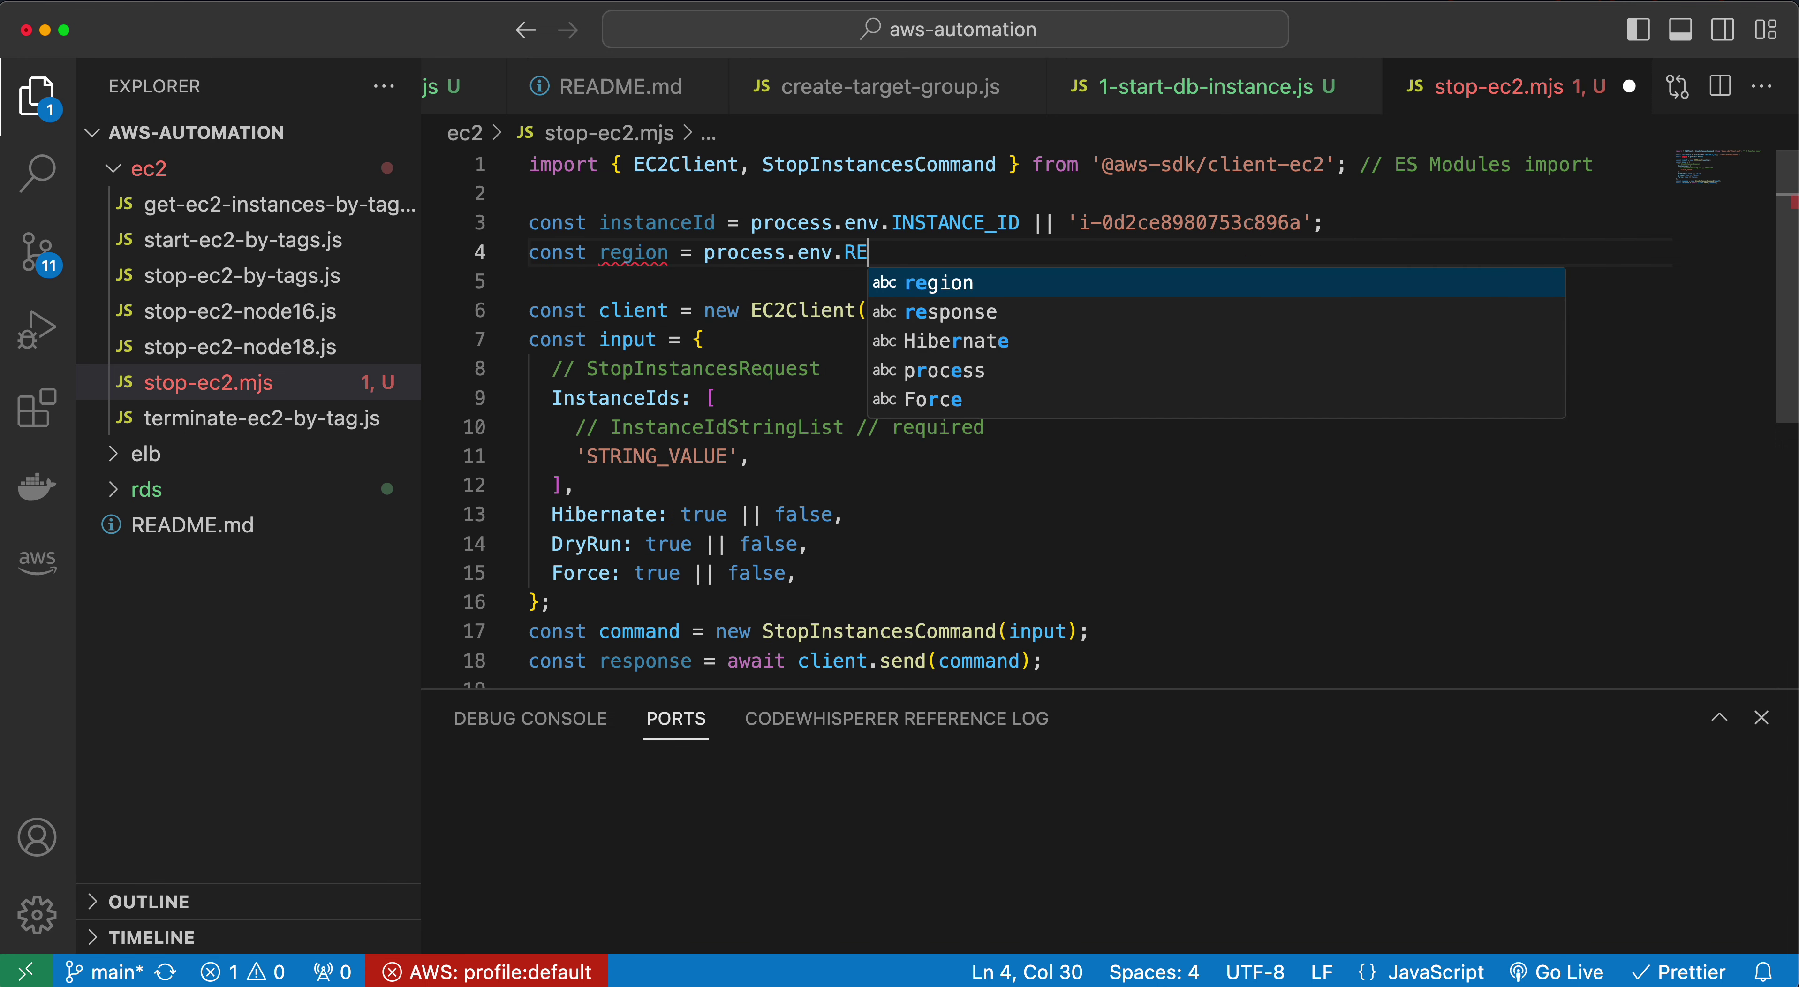
pyautogui.write('GION ||')
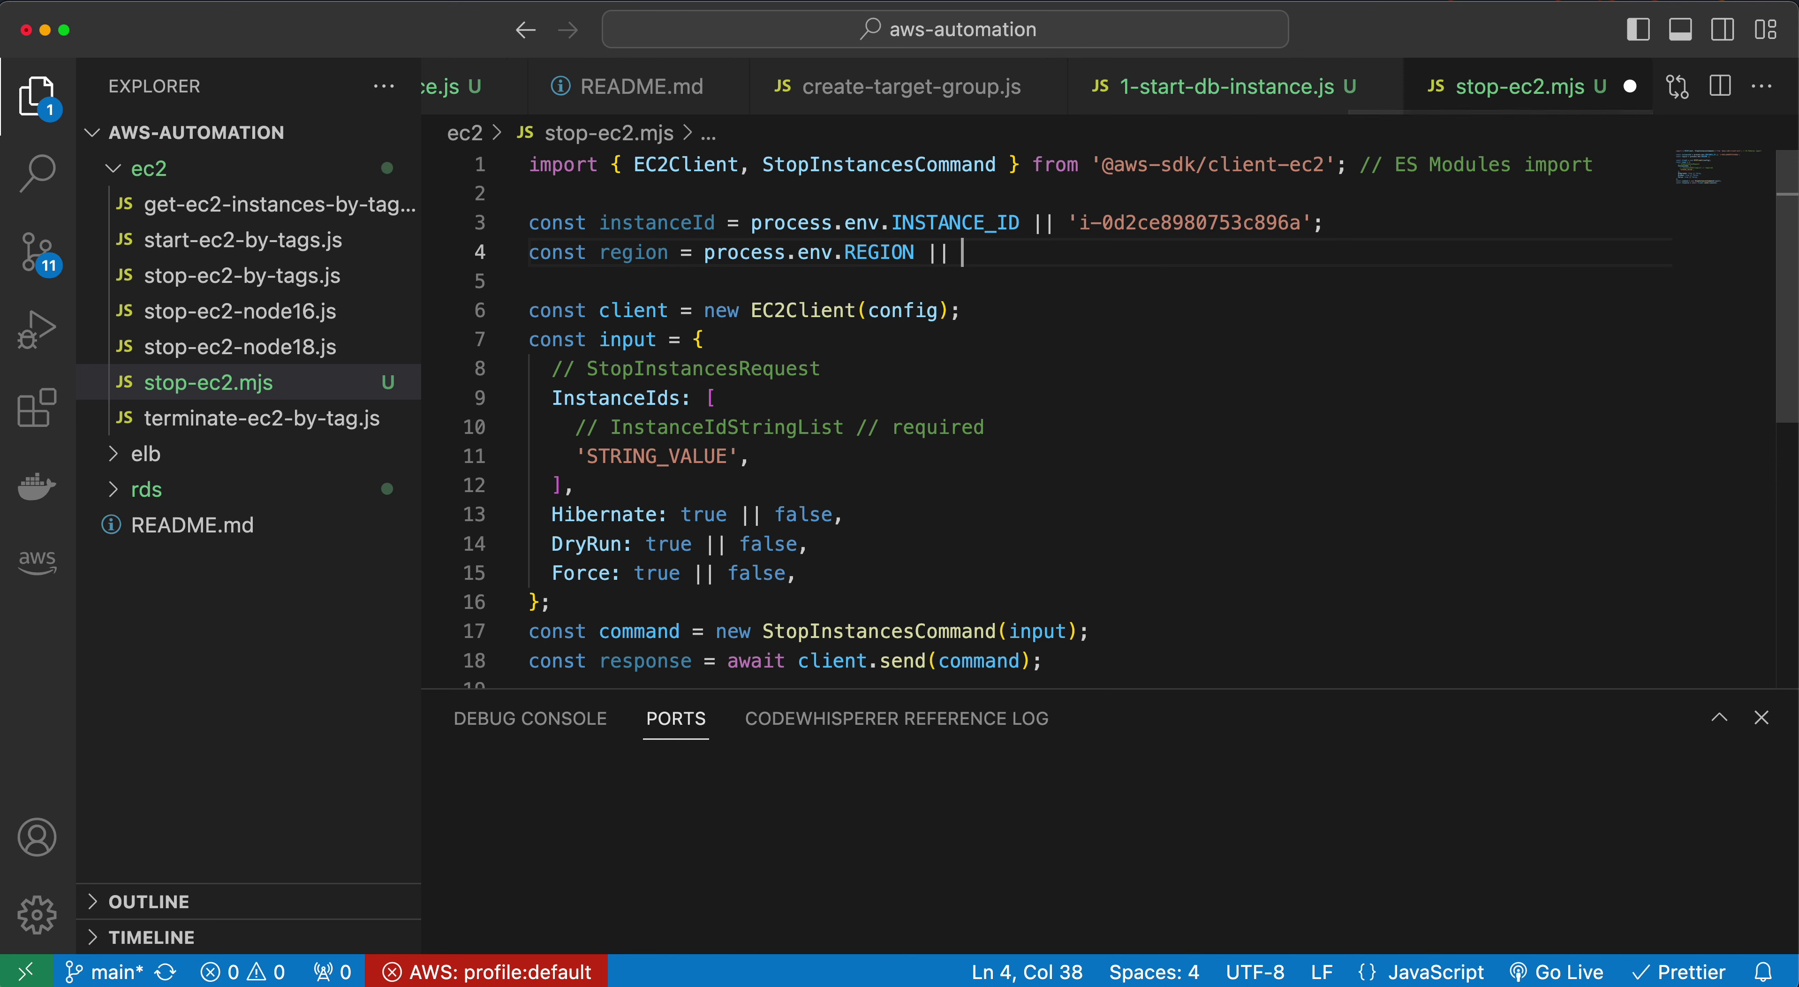
pyautogui.write(" 'ap-southeast-1")
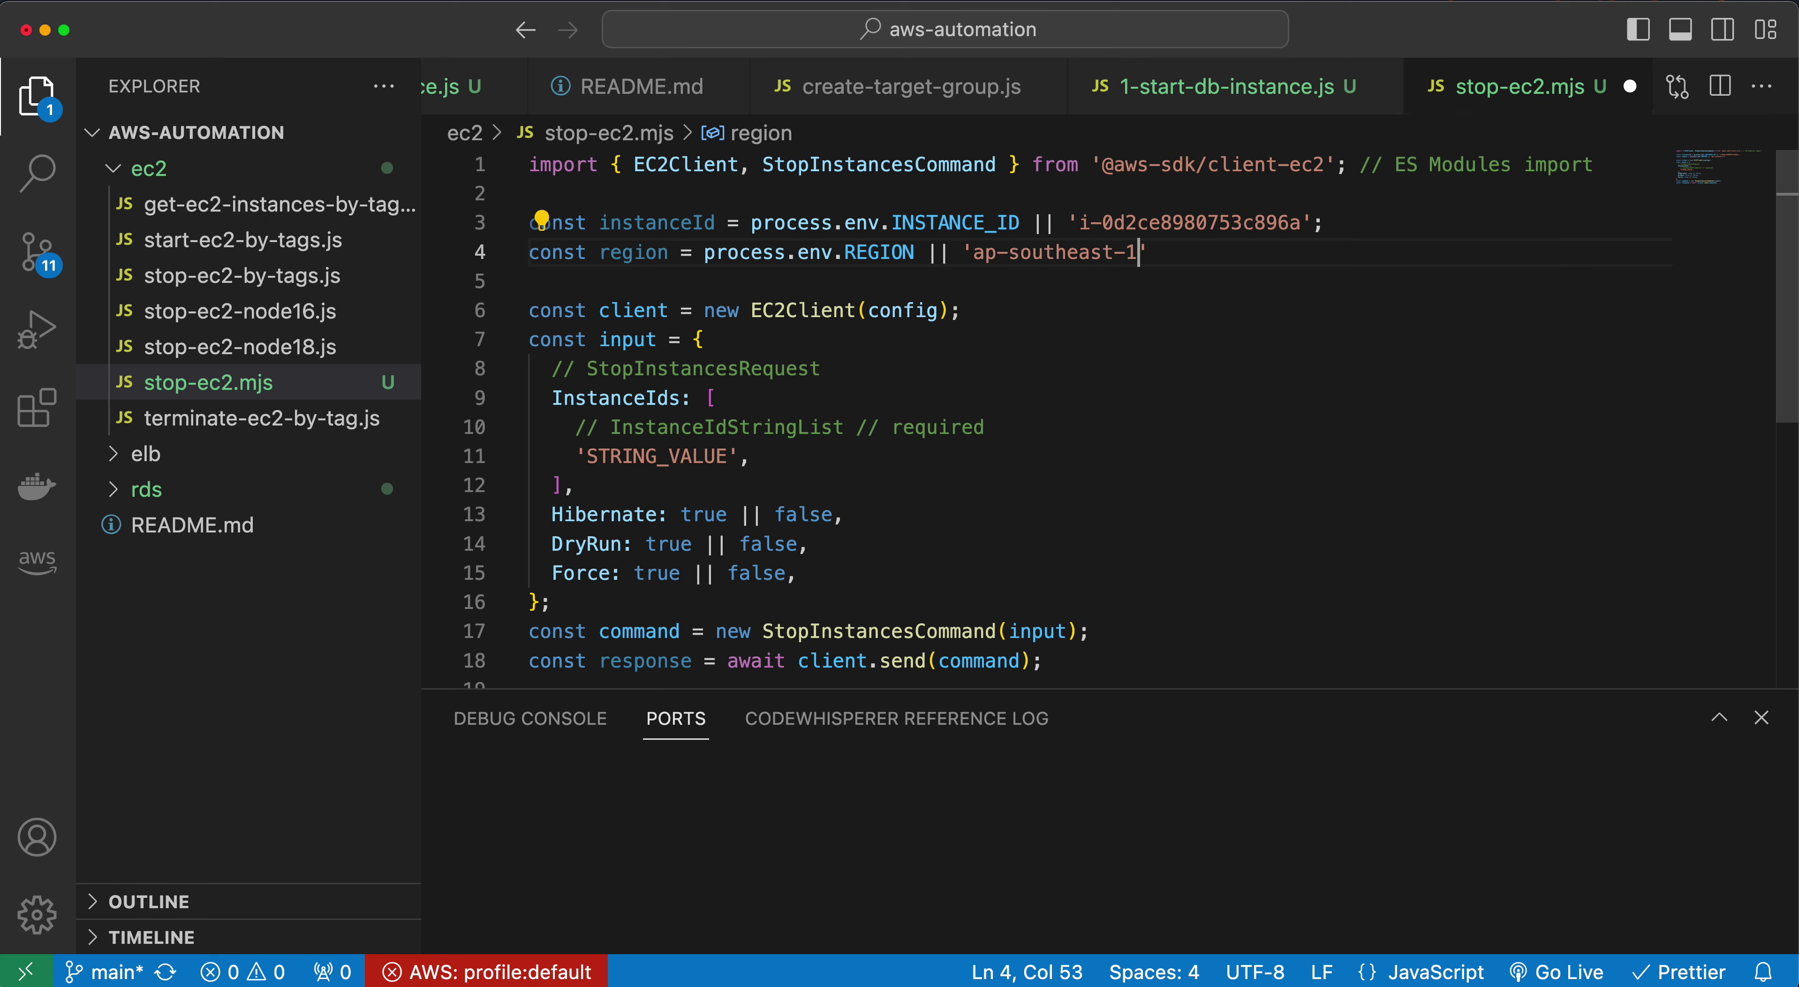
pyautogui.press('super+s')
# Step: Switch to the EC2 console and check the region code for Singapore and the instance type of the instance
pyautogui.press('super+Tab')
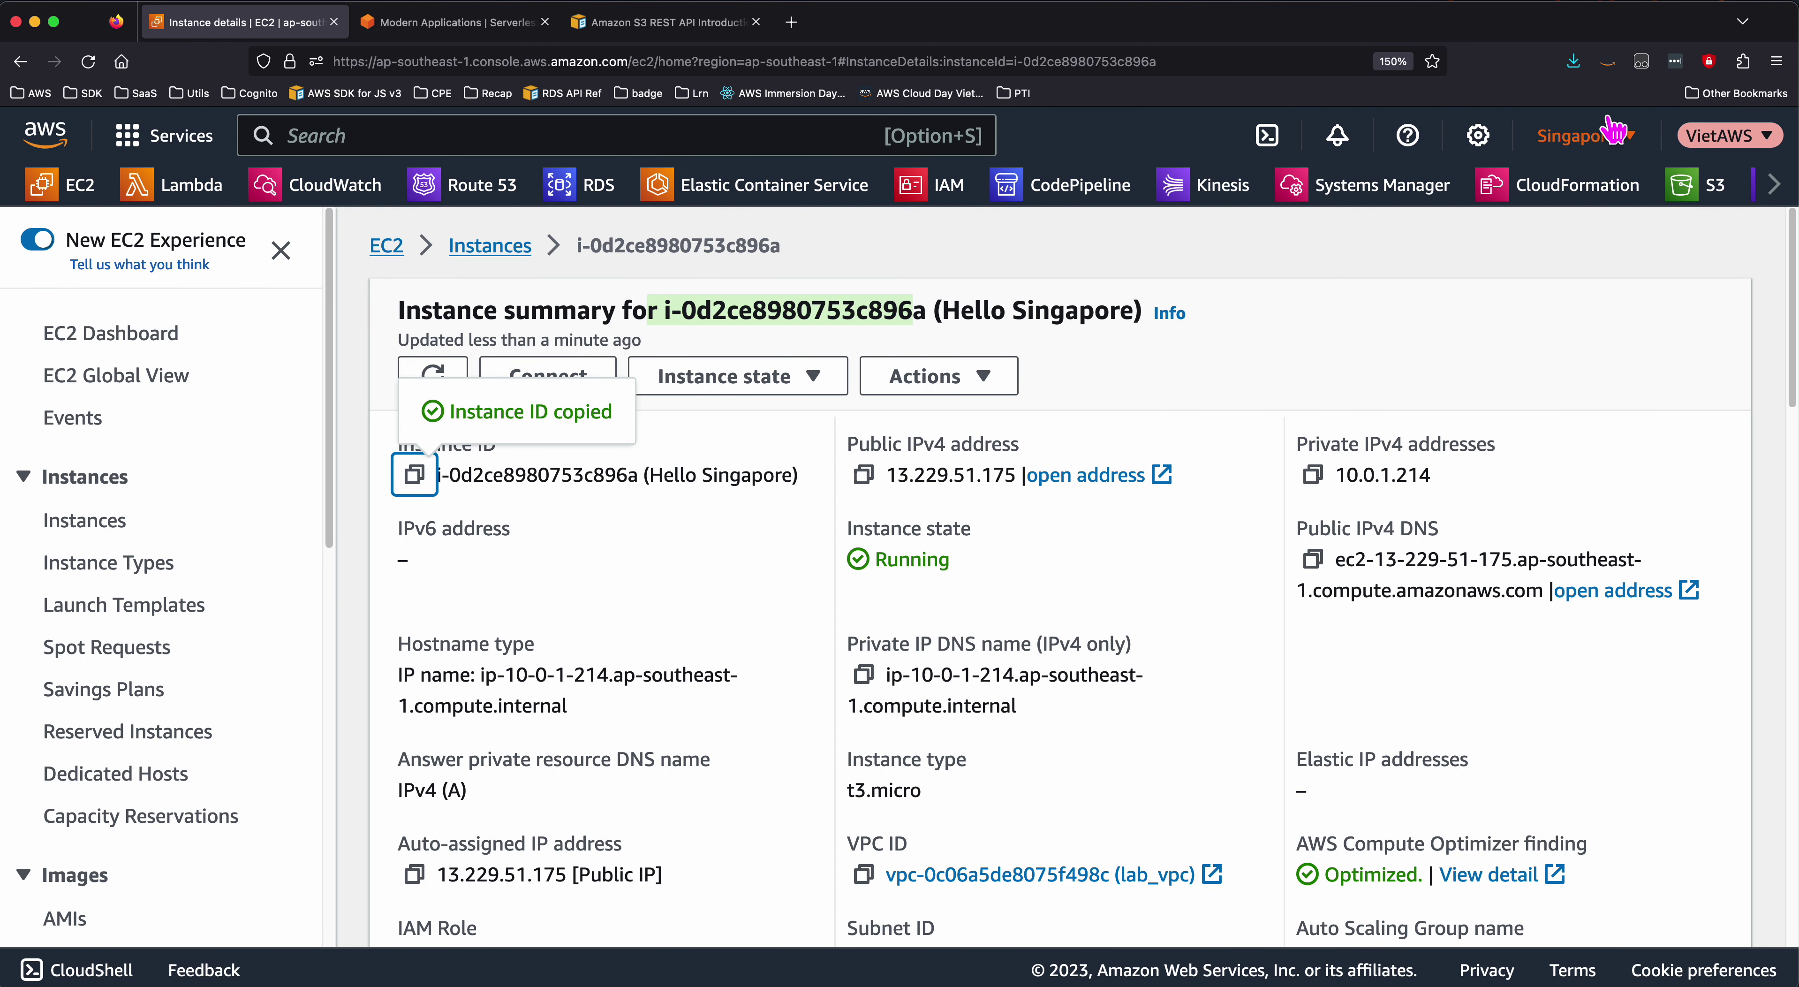
pyautogui.click(1573, 143)
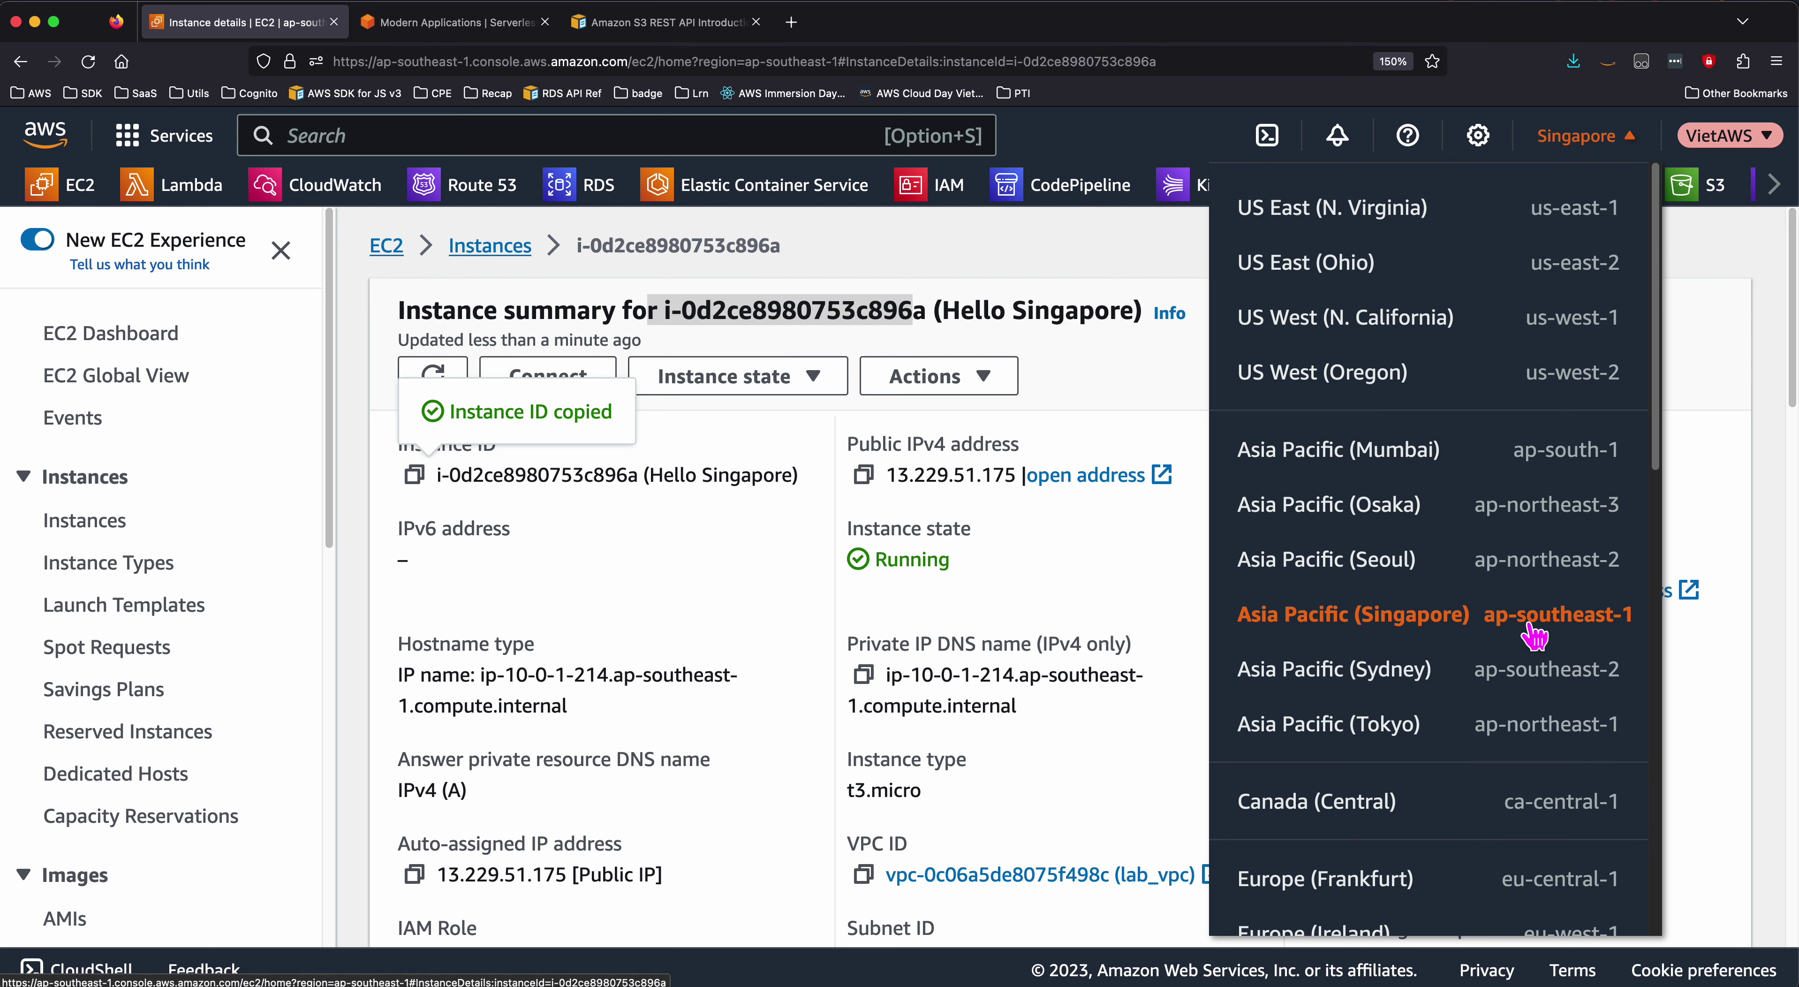
pyautogui.click(723, 594)
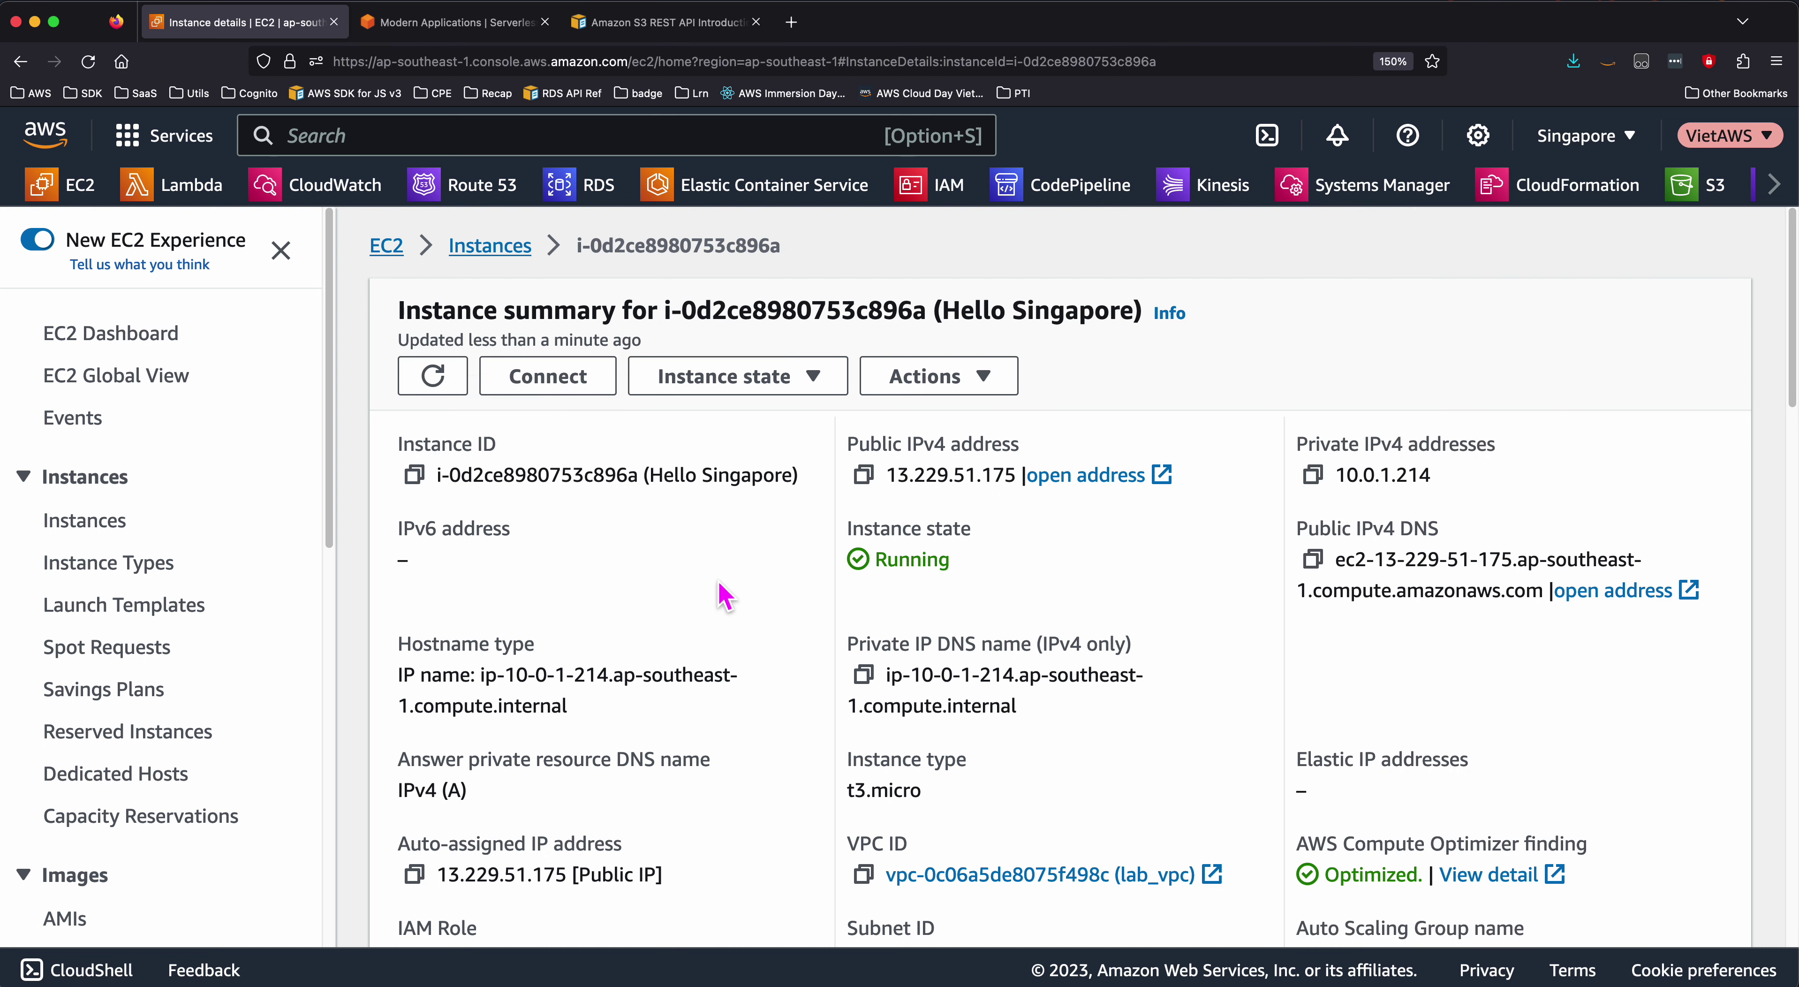
pyautogui.moveTo(847, 790); pyautogui.dragTo(925, 797)
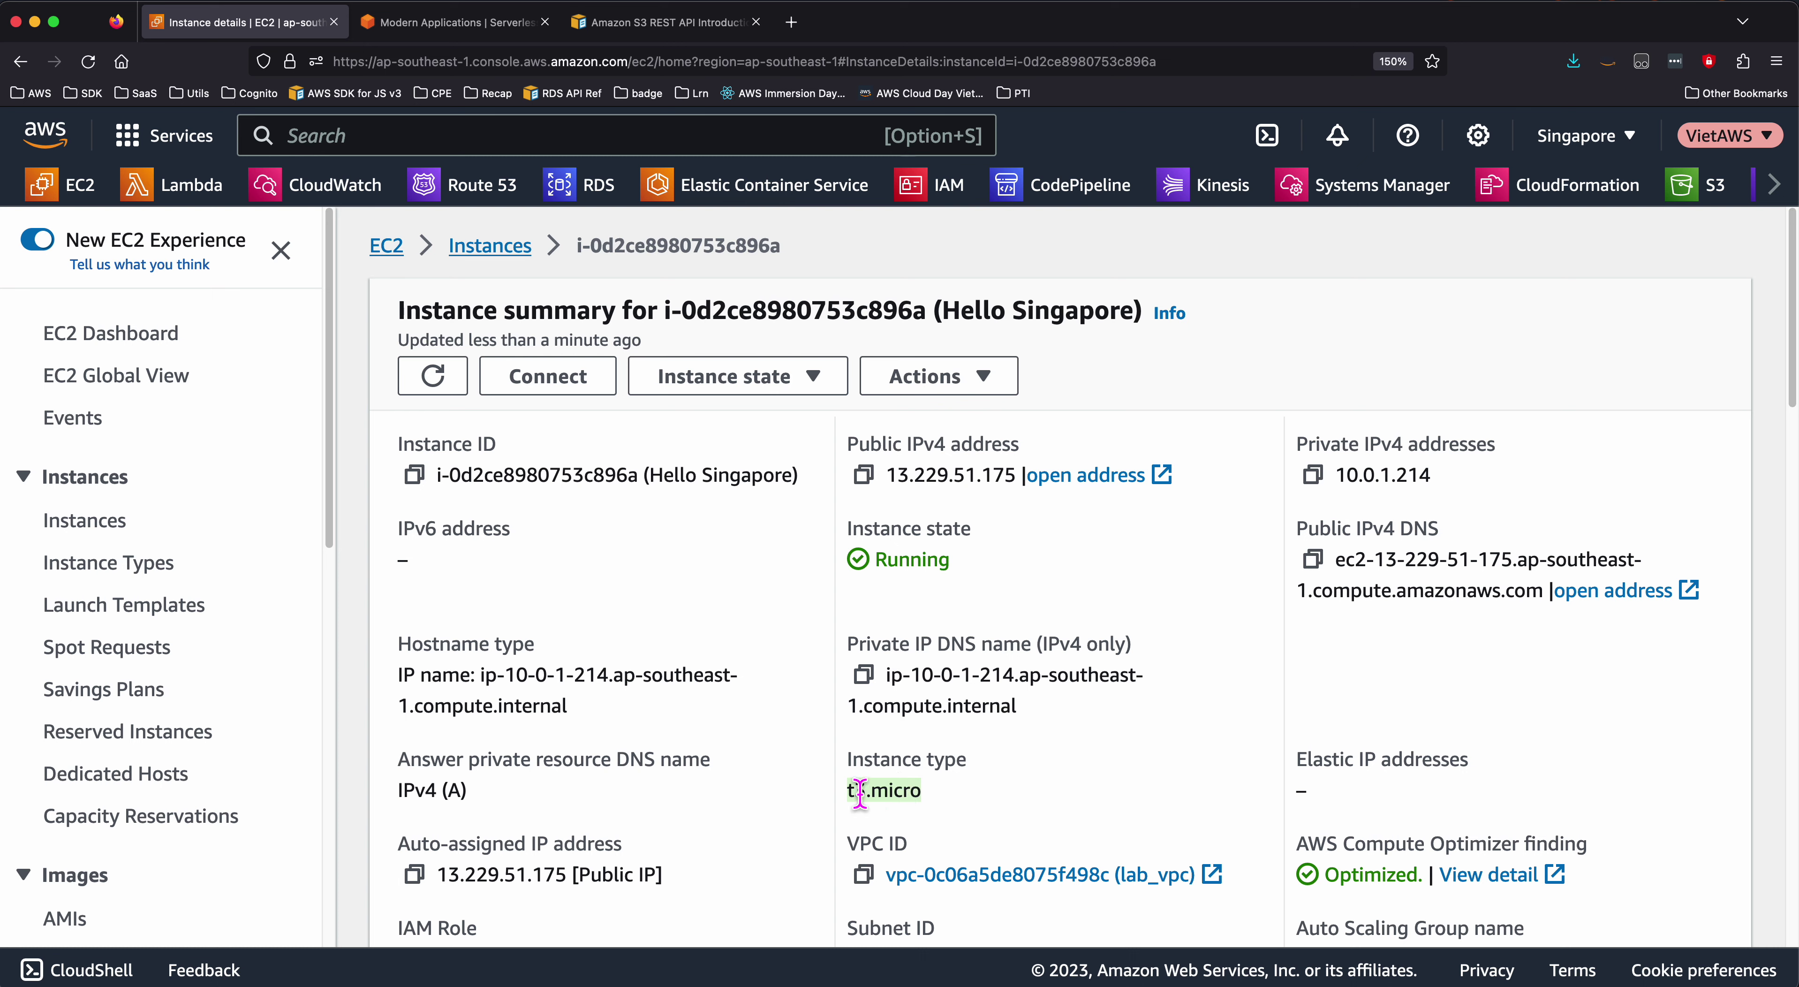
# Step: Return to Visual Studio Code and delete the Hibernate and DryRun properties from the input object
pyautogui.press('super+Tab')
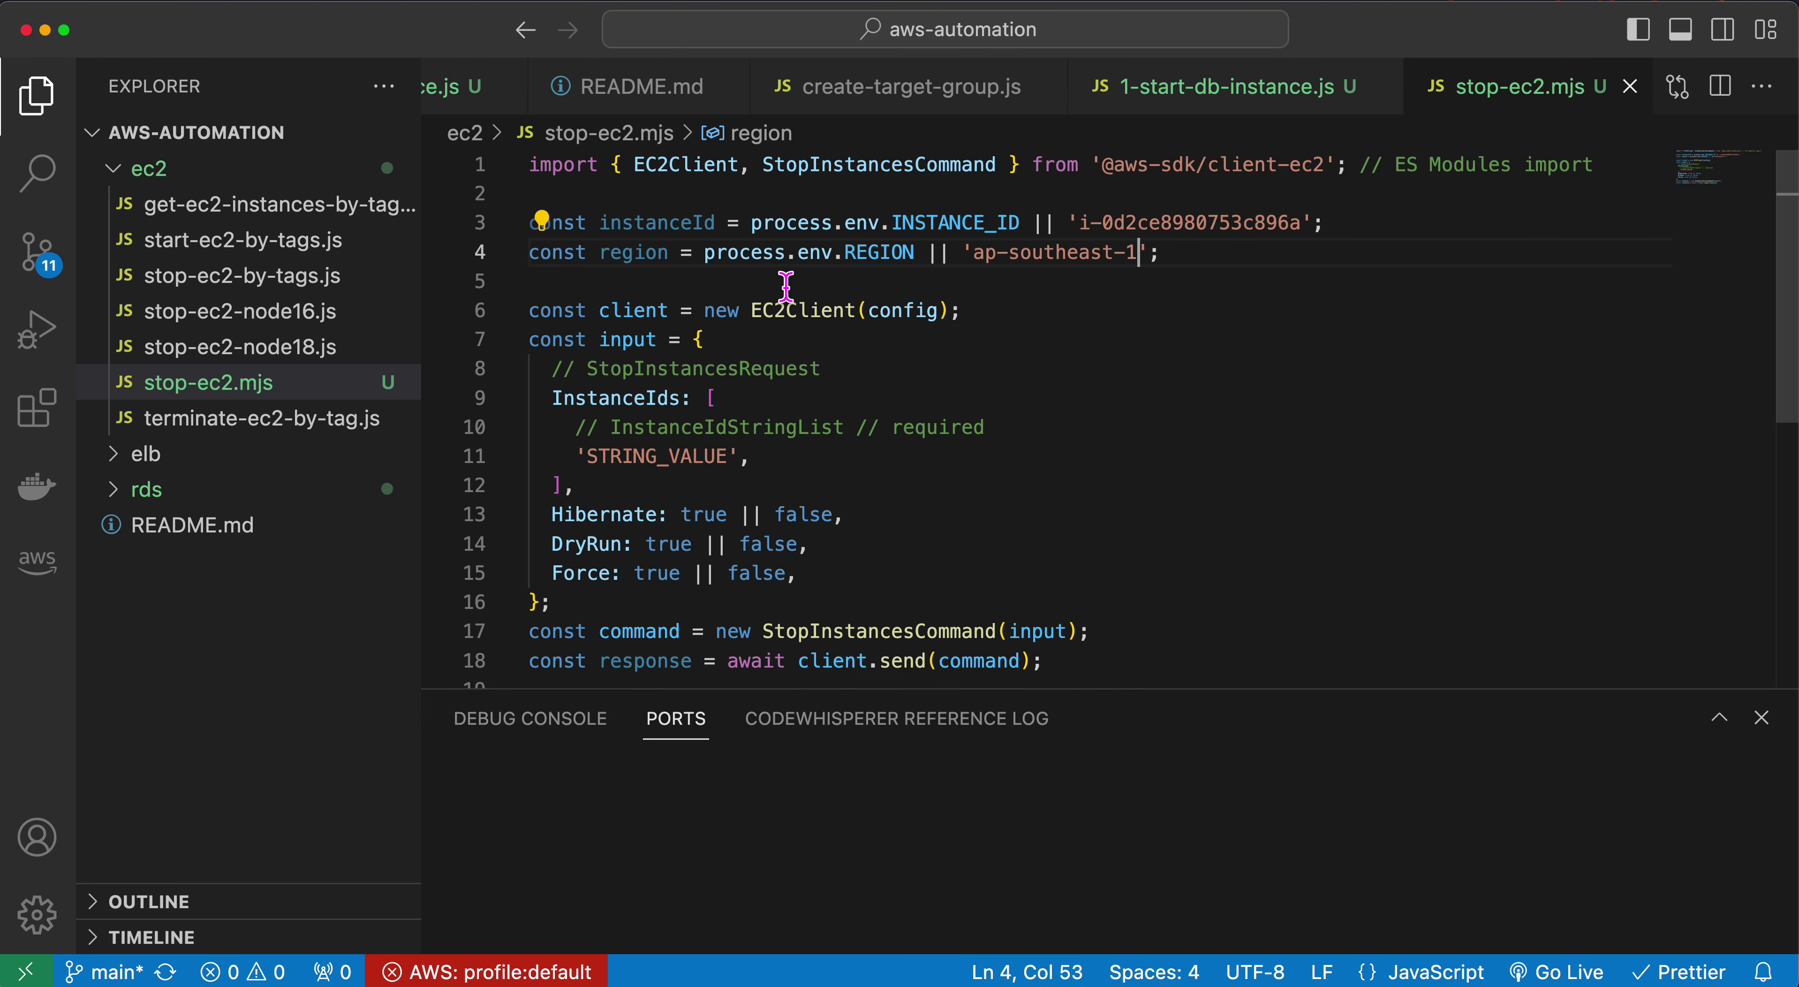
pyautogui.press('Right')
pyautogui.press('Right')
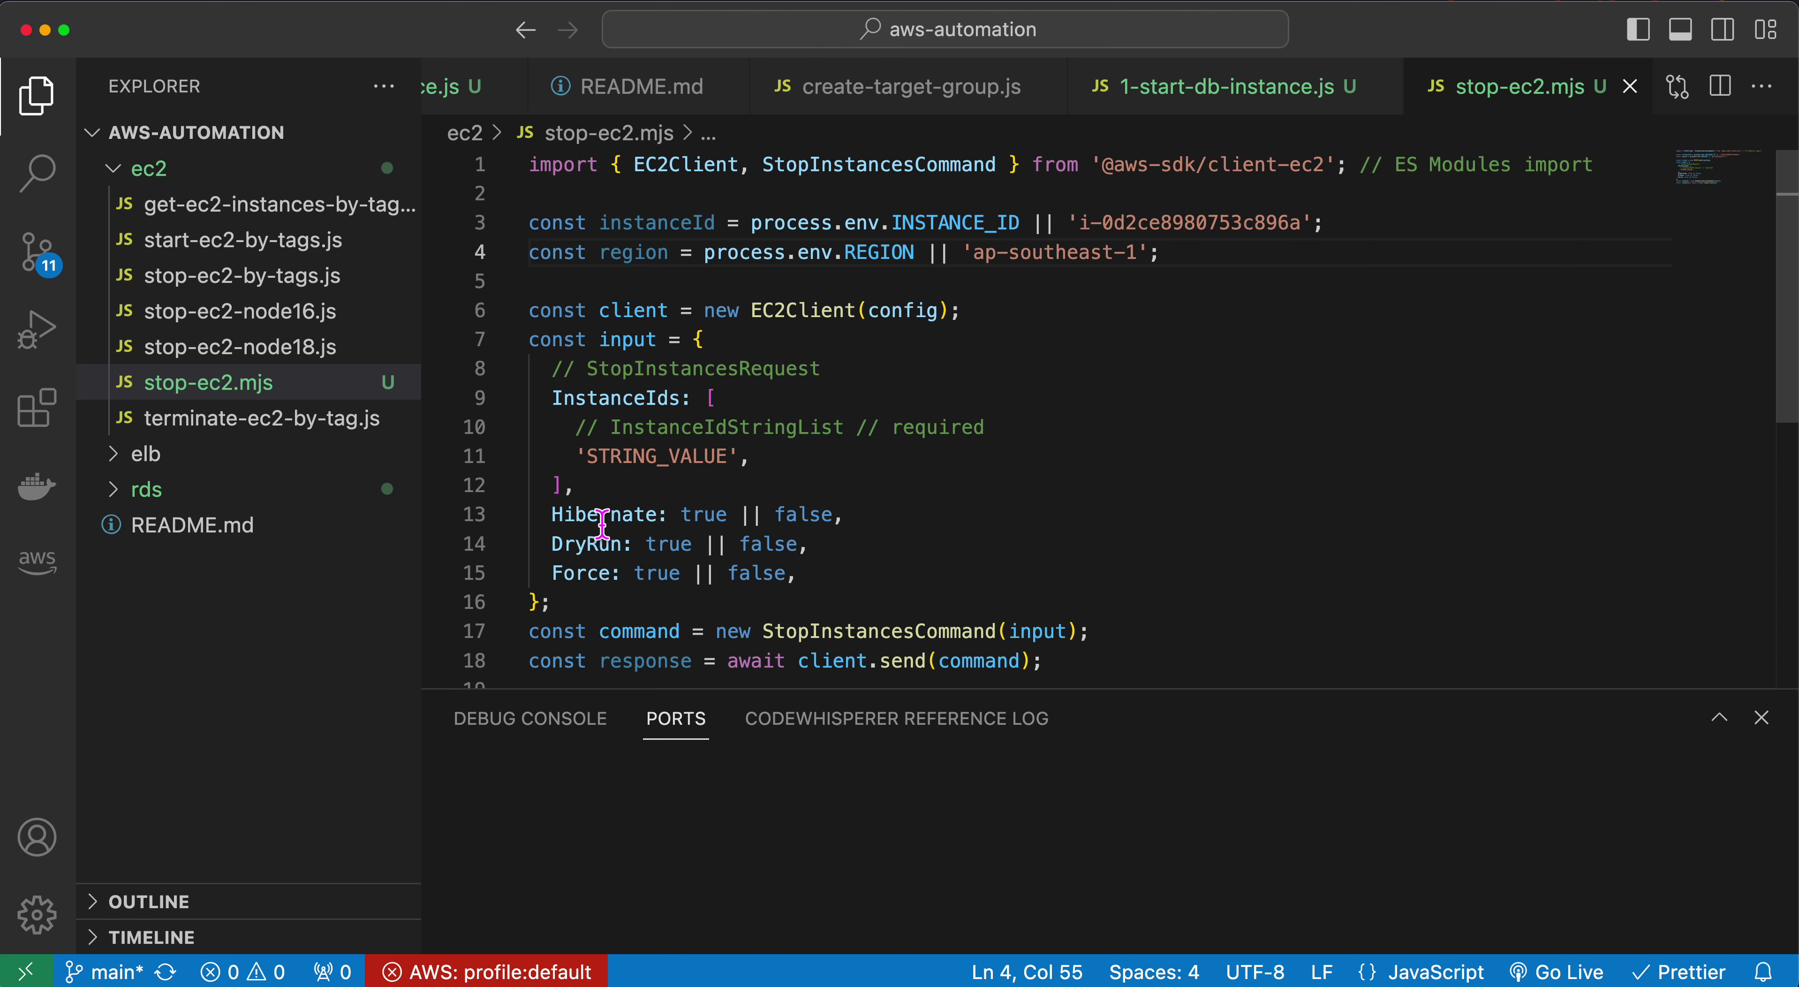
pyautogui.tripleClick(567, 515)
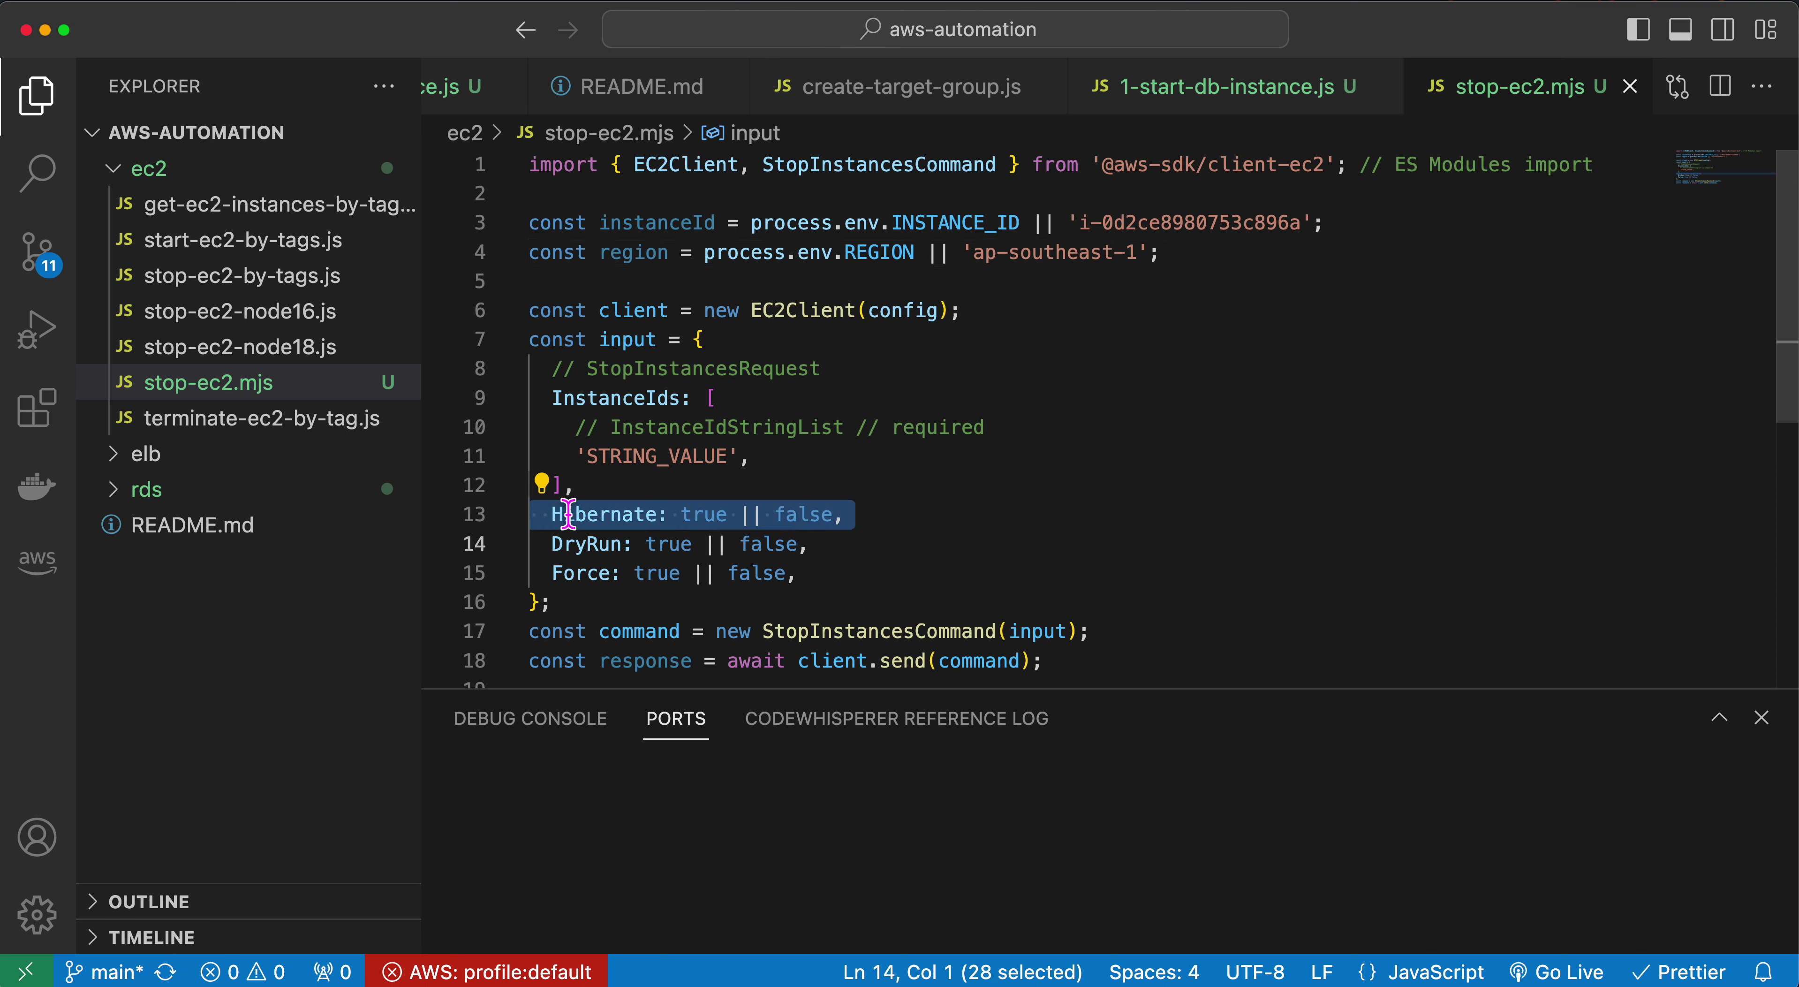
pyautogui.press('BackSpace')
pyautogui.click(786, 545)
pyautogui.moveTo(810, 516); pyautogui.dragTo(410, 520)
pyautogui.press('BackSpace')
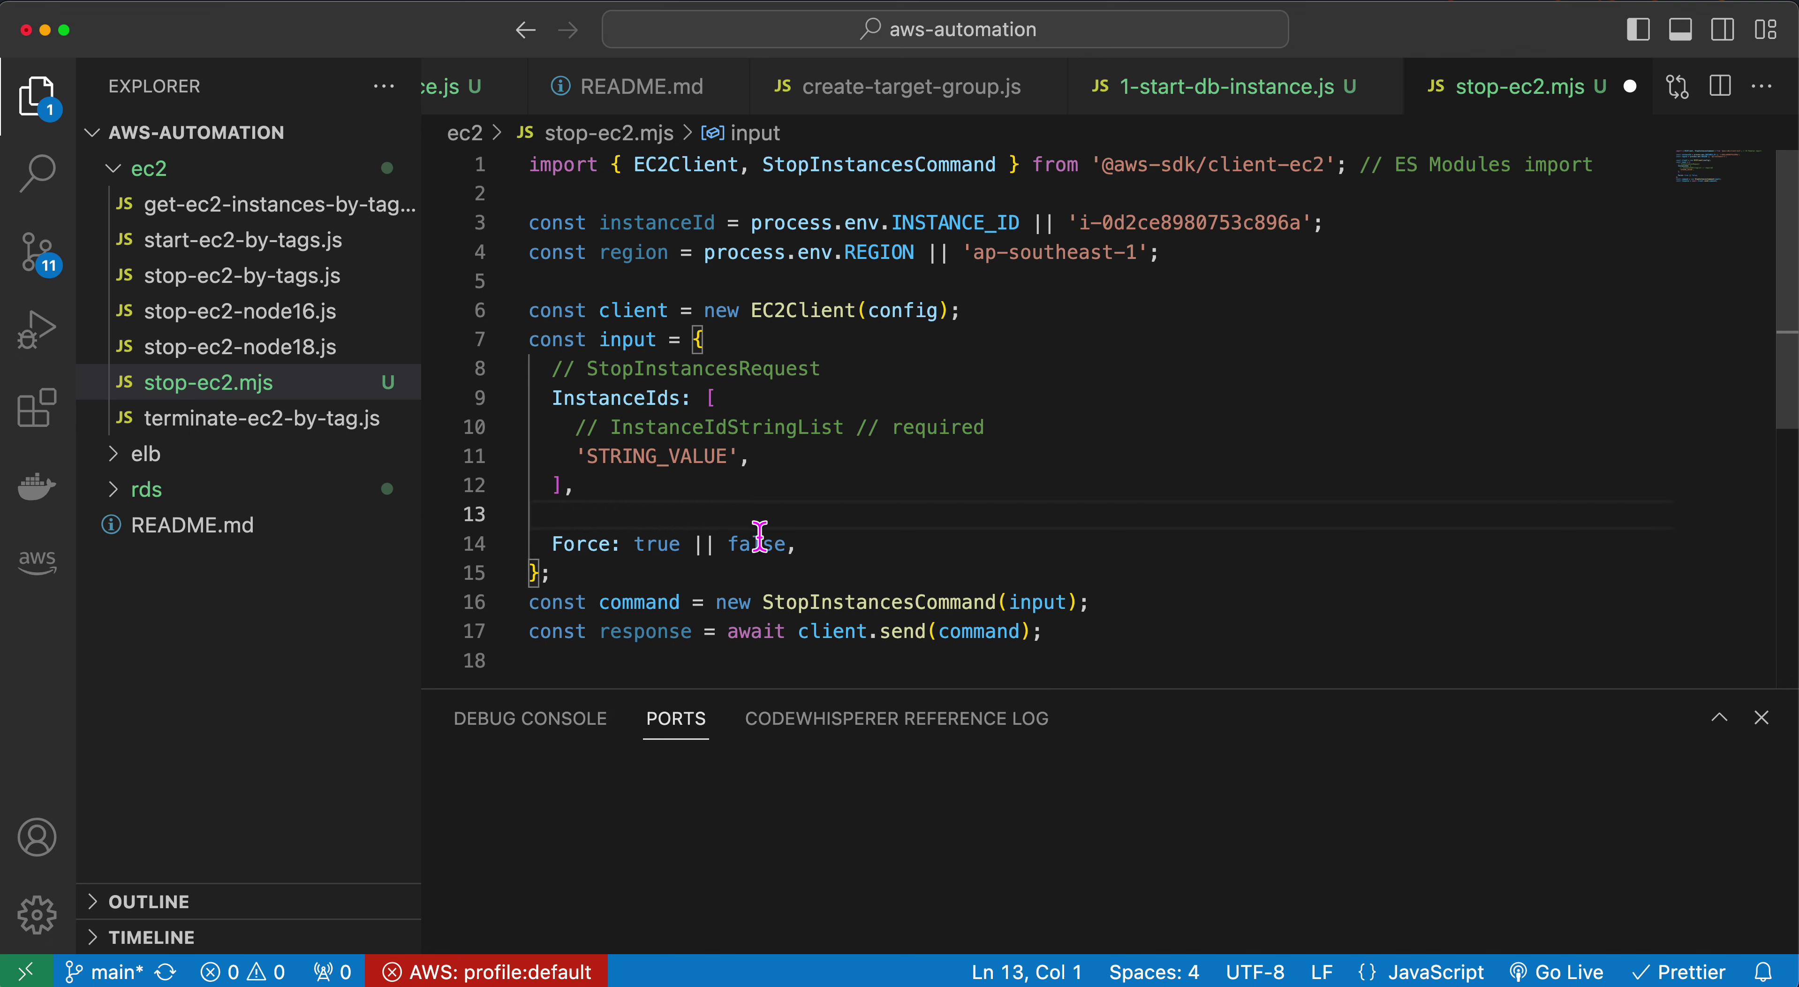
# Step: Reduce the Force property to true and remove the empty line above it in the input object
pyautogui.moveTo(791, 542); pyautogui.dragTo(681, 544)
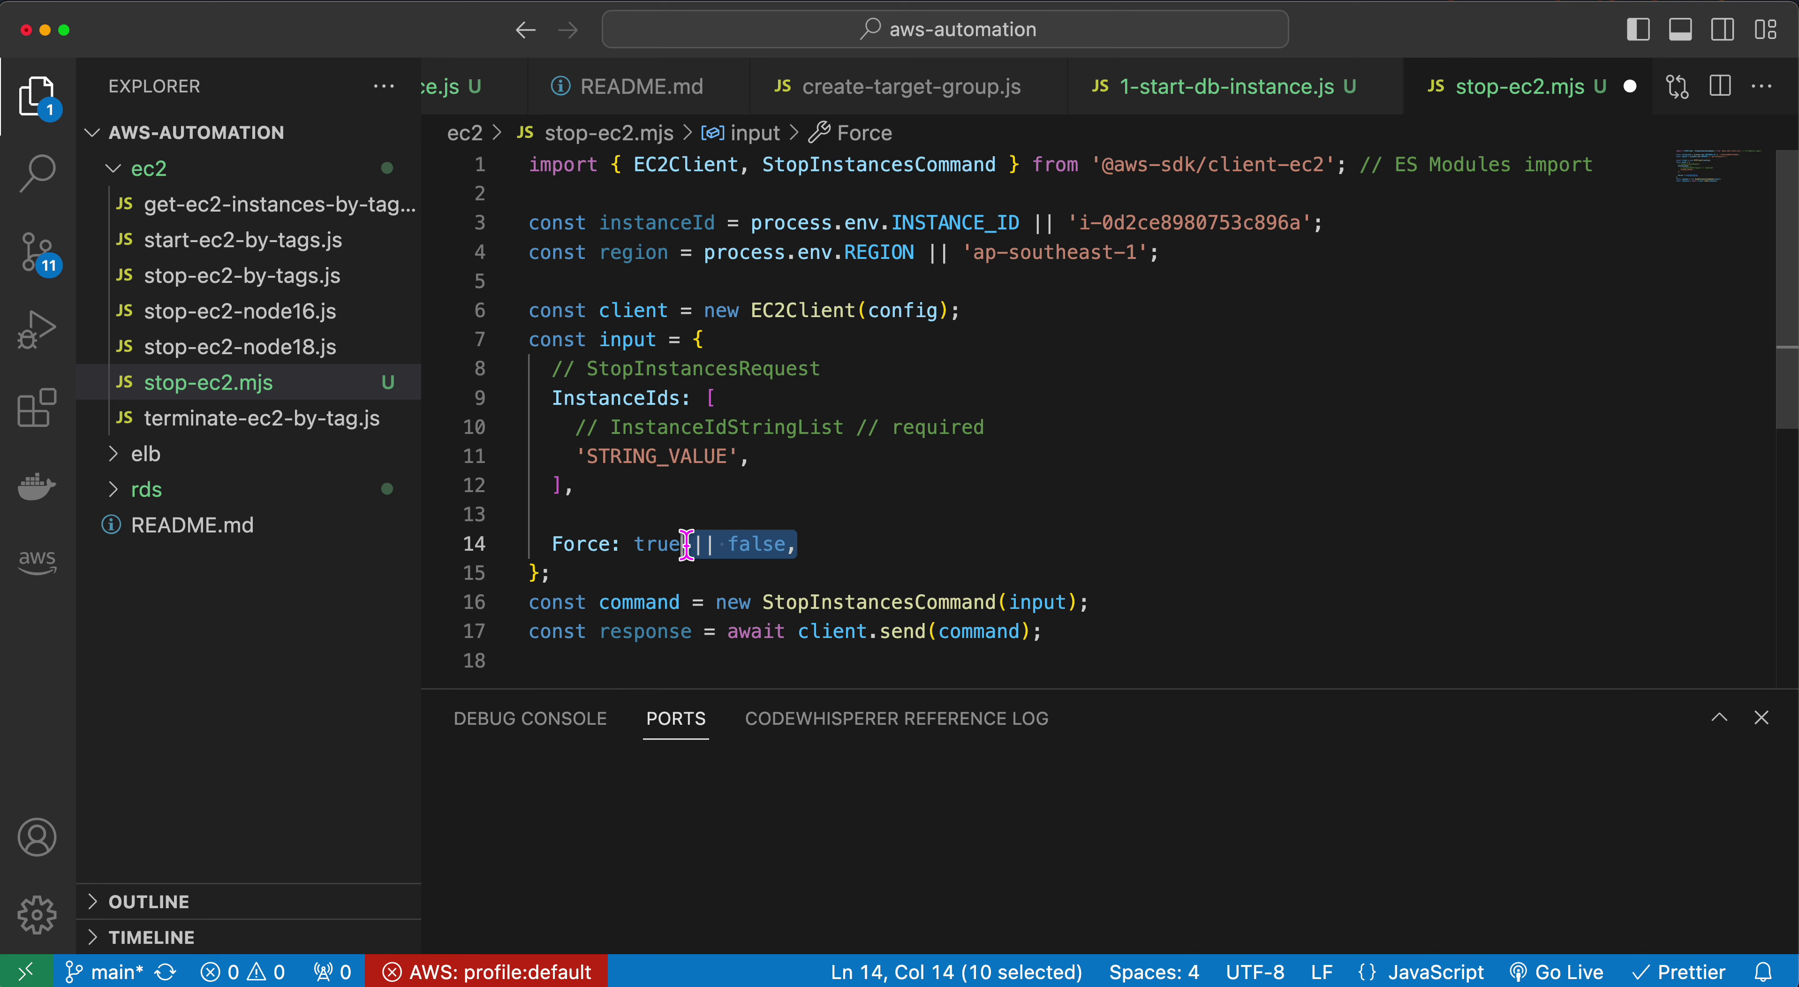
pyautogui.press('BackSpace')
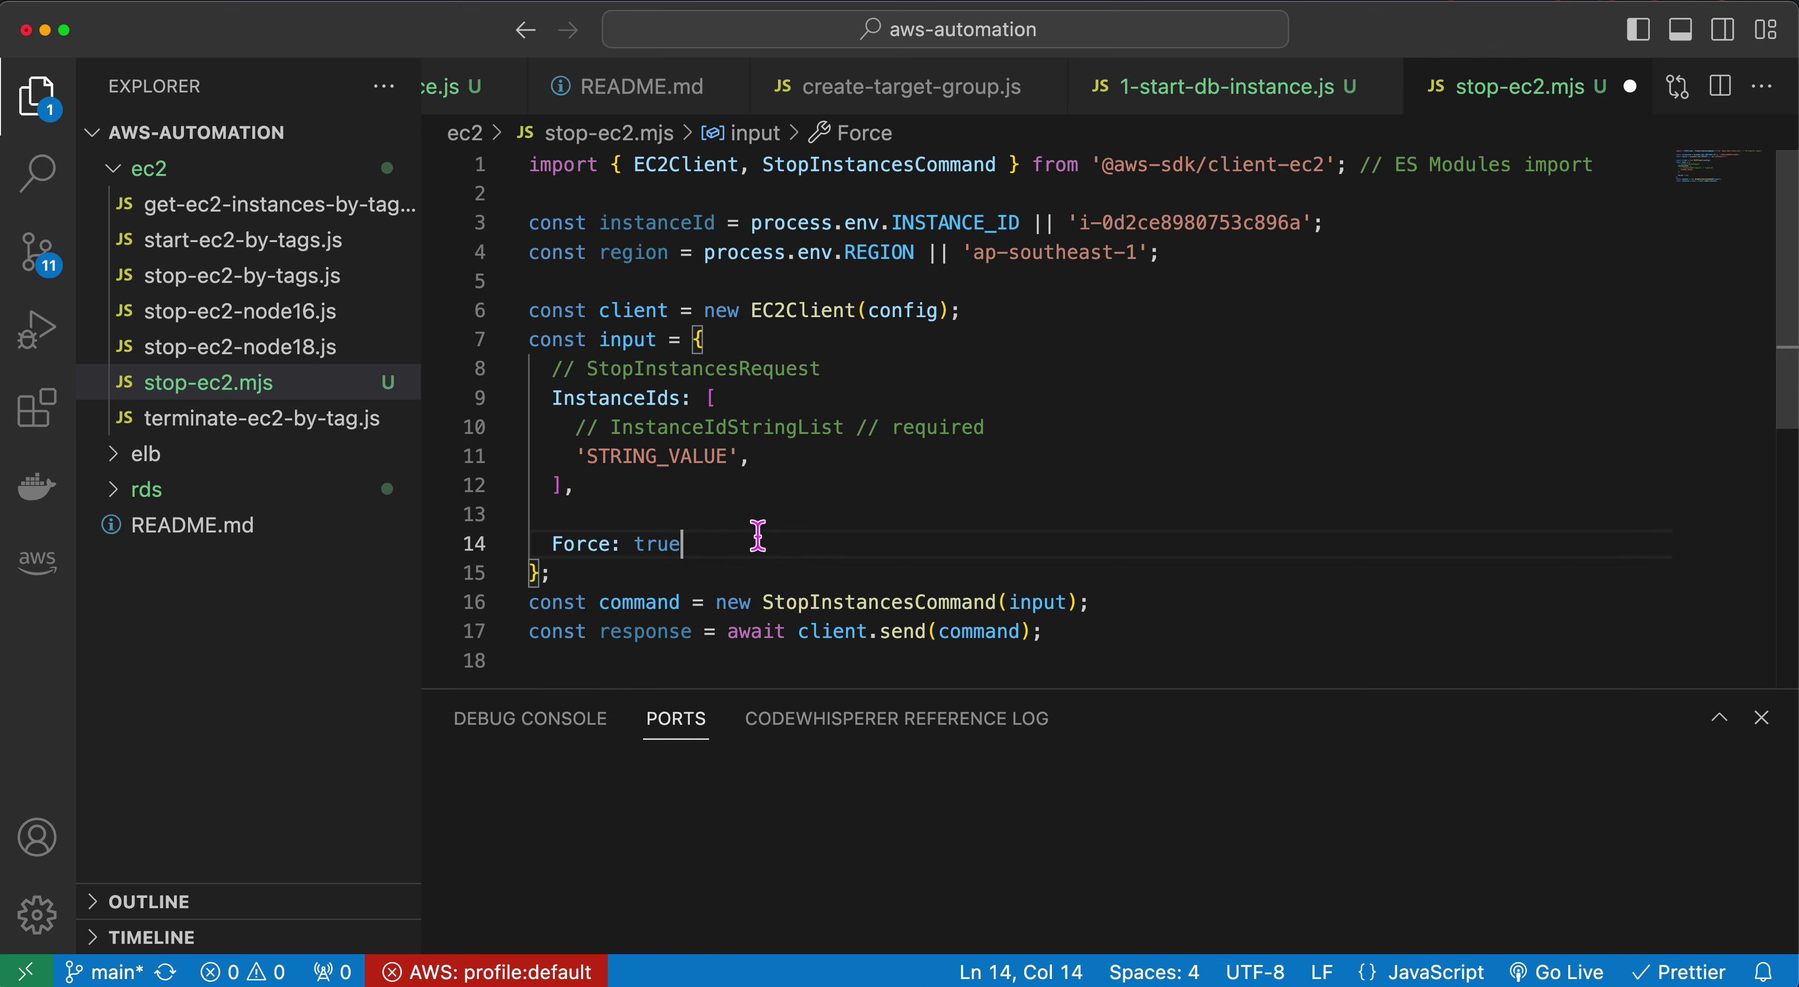
pyautogui.click(575, 515)
pyautogui.press('BackSpace')
# Step: Delete the InstanceIdStringList and StopInstancesRequest comment lines from the input object
pyautogui.tripleClick(906, 427)
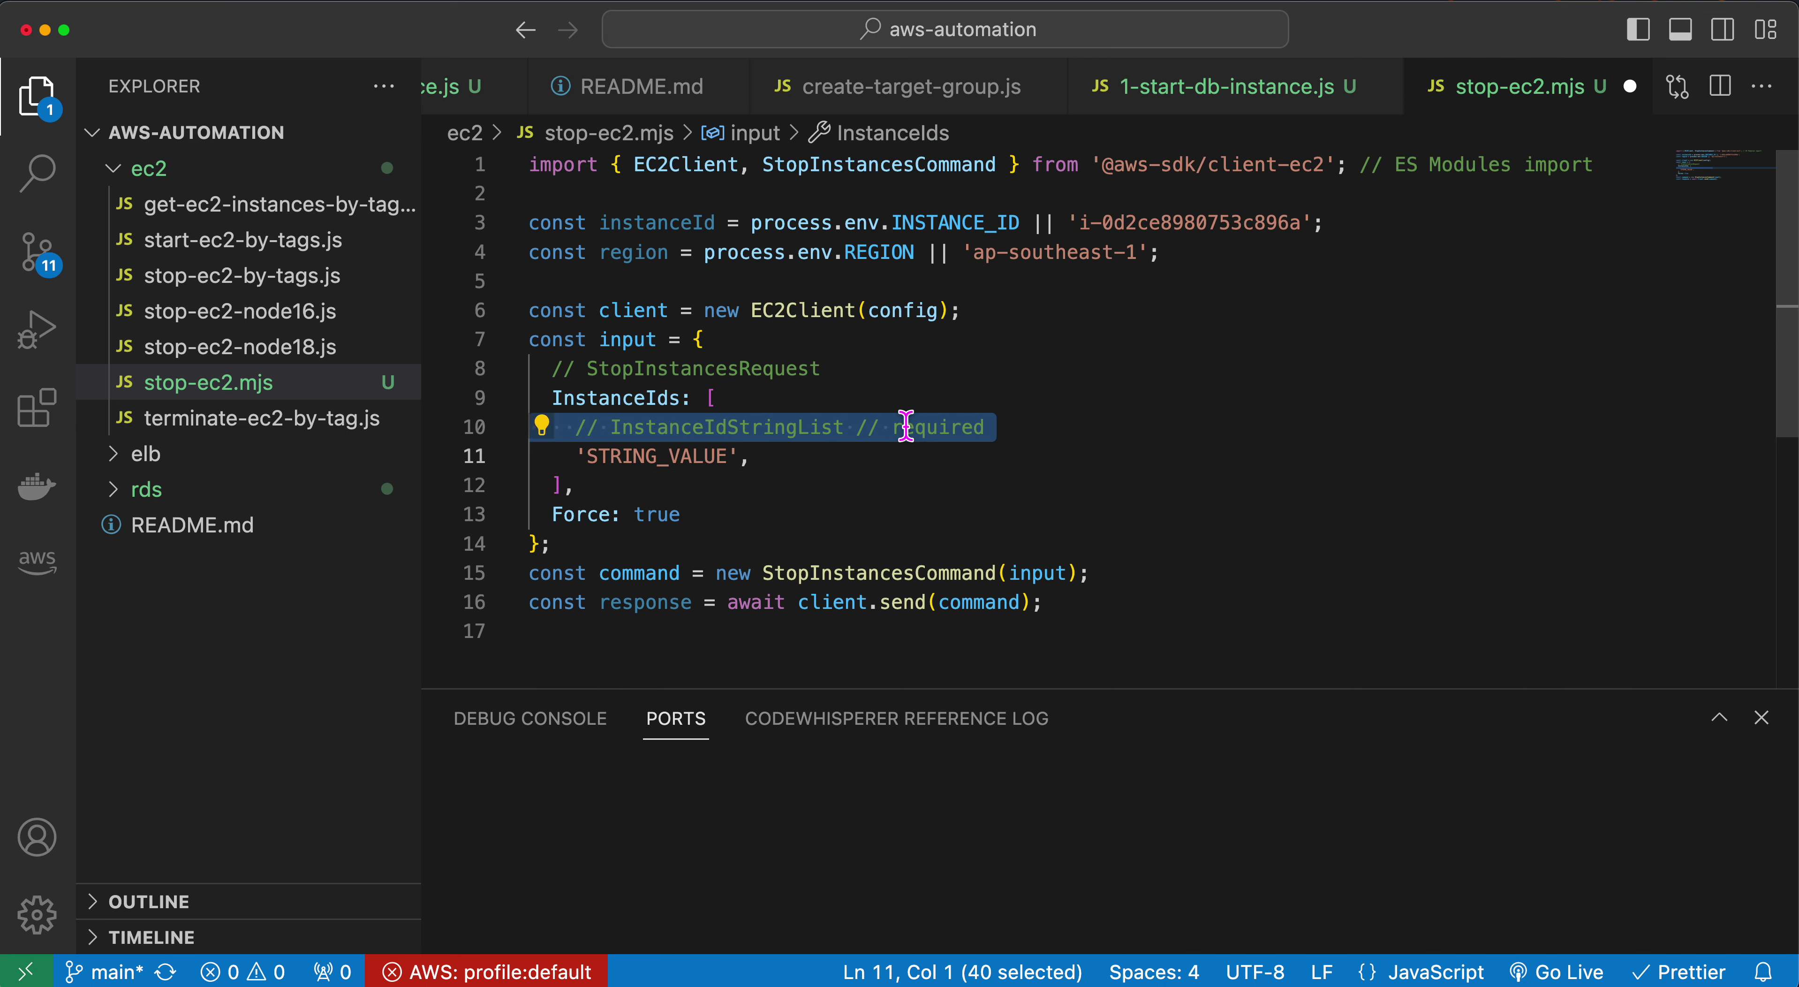
pyautogui.press('BackSpace')
pyautogui.doubleClick(713, 371)
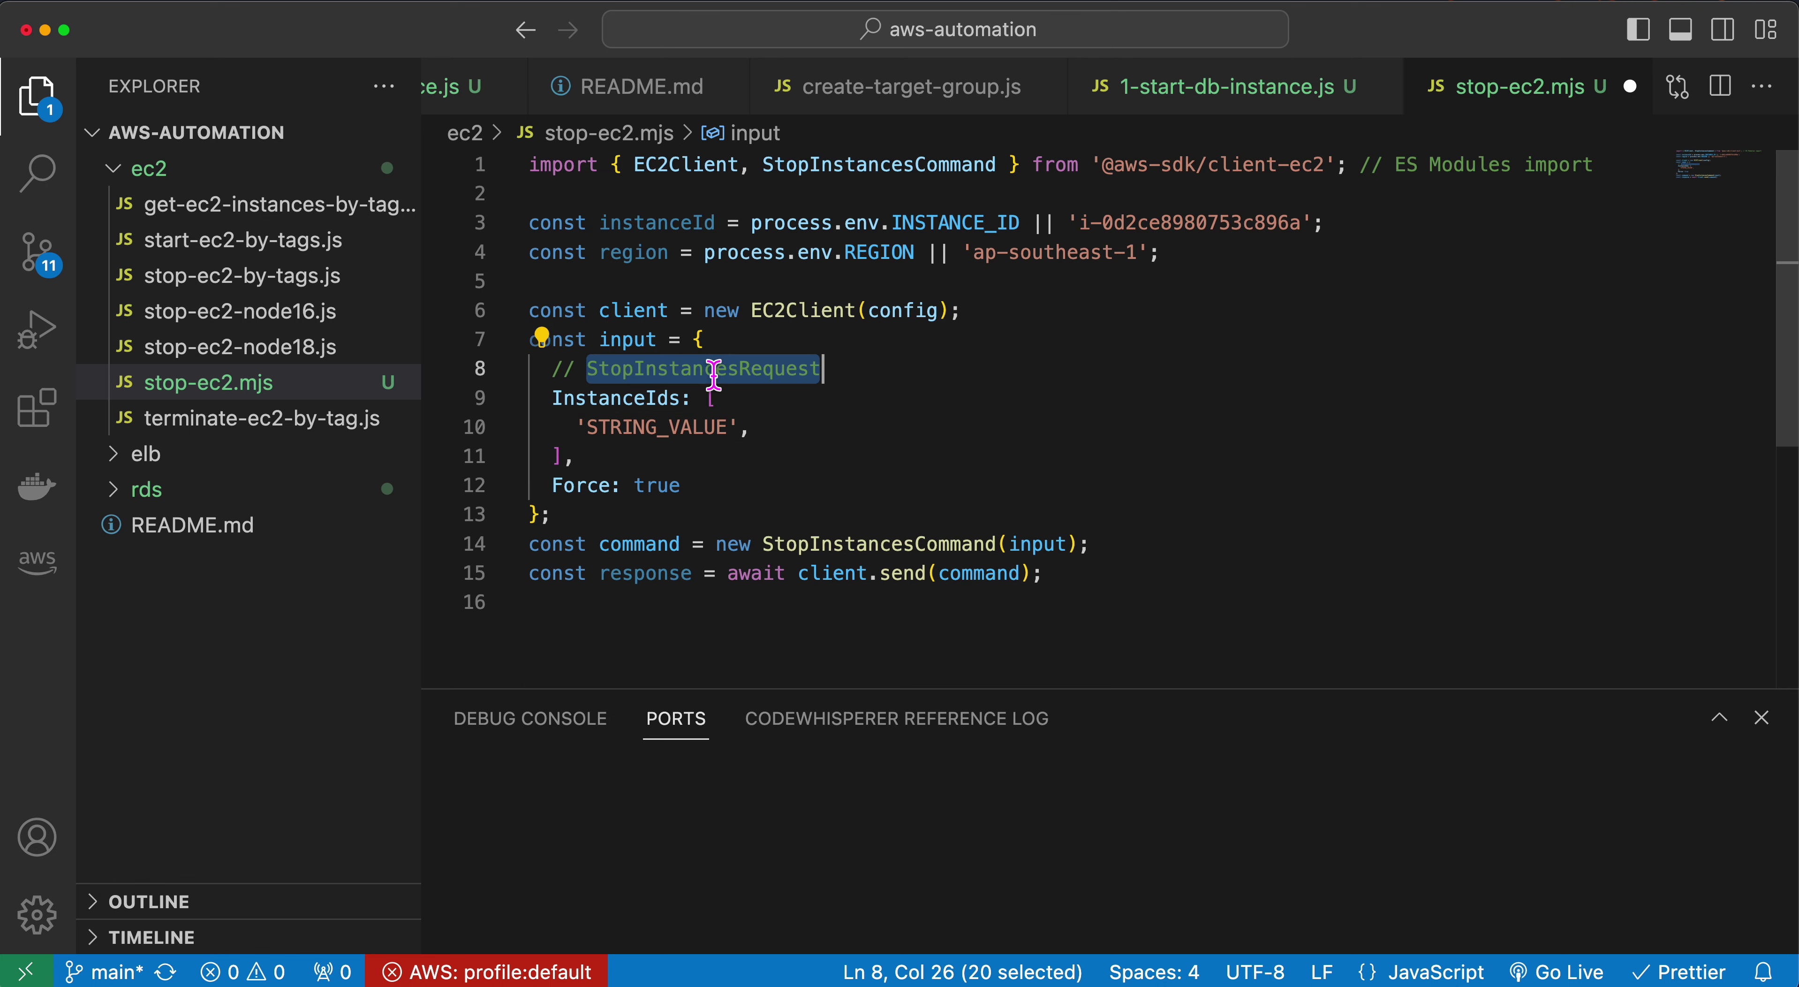
pyautogui.press('BackSpace')
pyautogui.moveTo(677, 370); pyautogui.dragTo(450, 374)
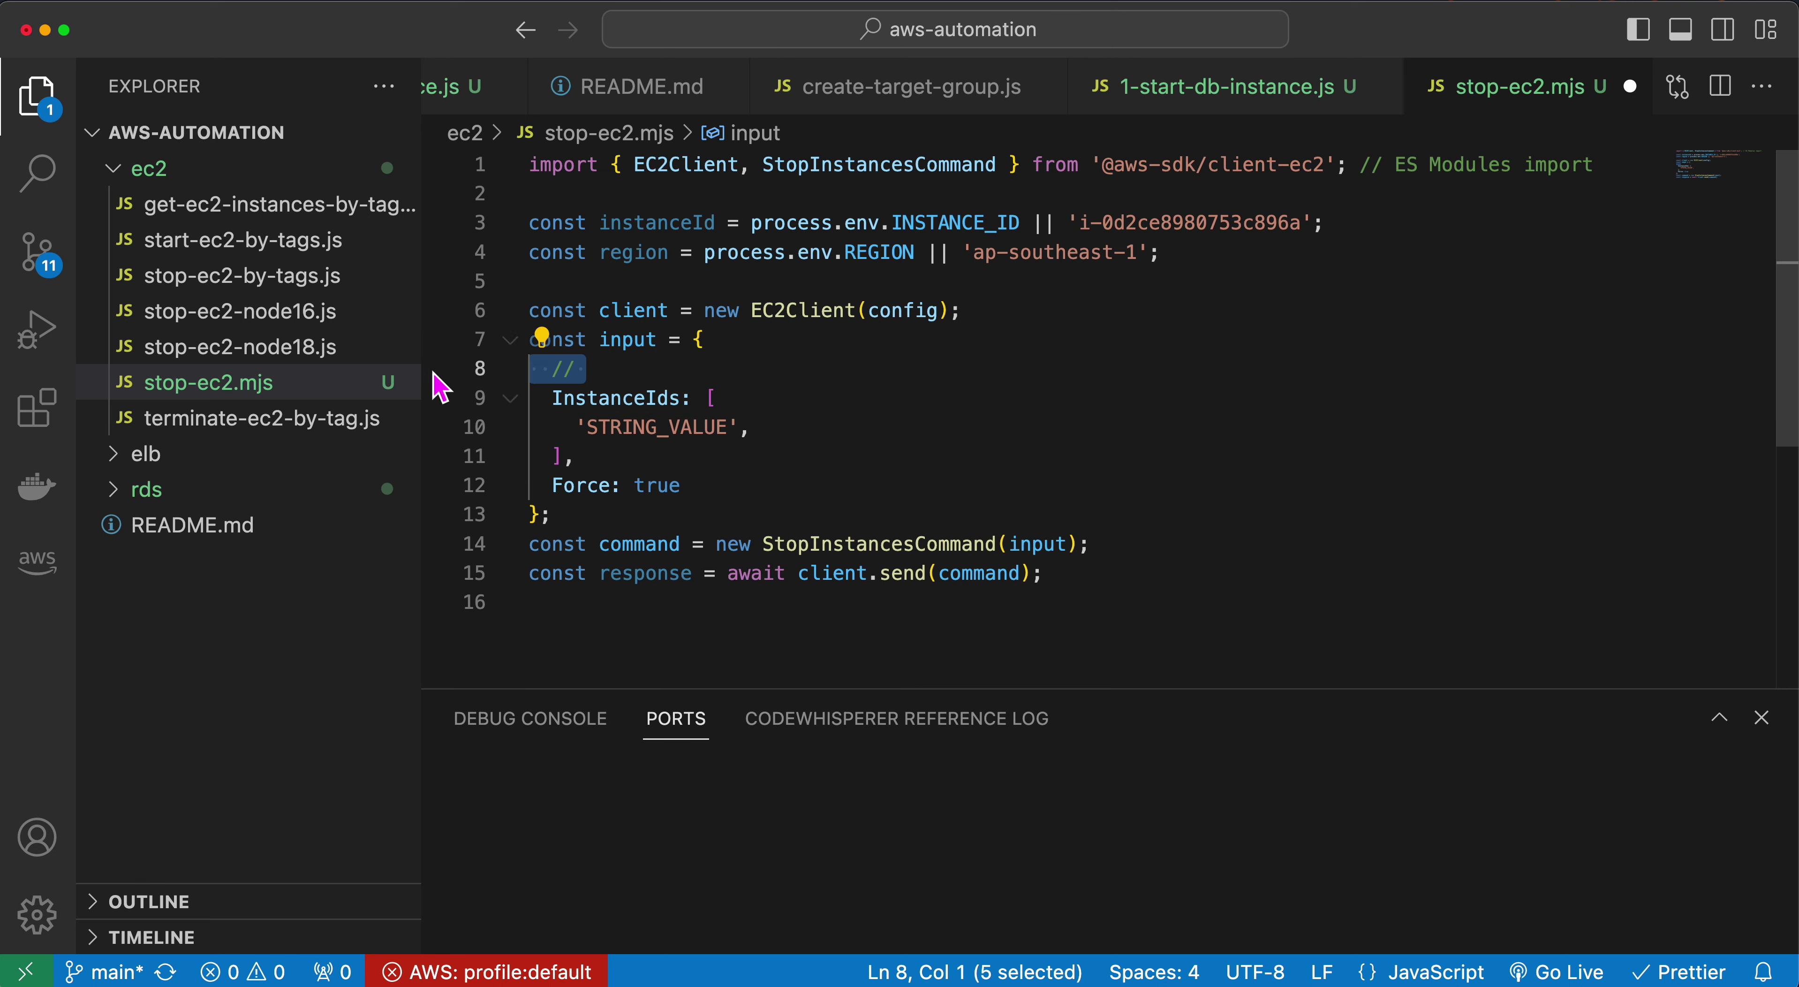
pyautogui.press('BackSpace')
pyautogui.press('BackSpace')
# Step: Replace the 'STRING_VALUE' placeholder in the InstanceIds array with the instanceId variable and save the file
pyautogui.moveTo(738, 398); pyautogui.dragTo(588, 398)
pyautogui.press('BackSpace')
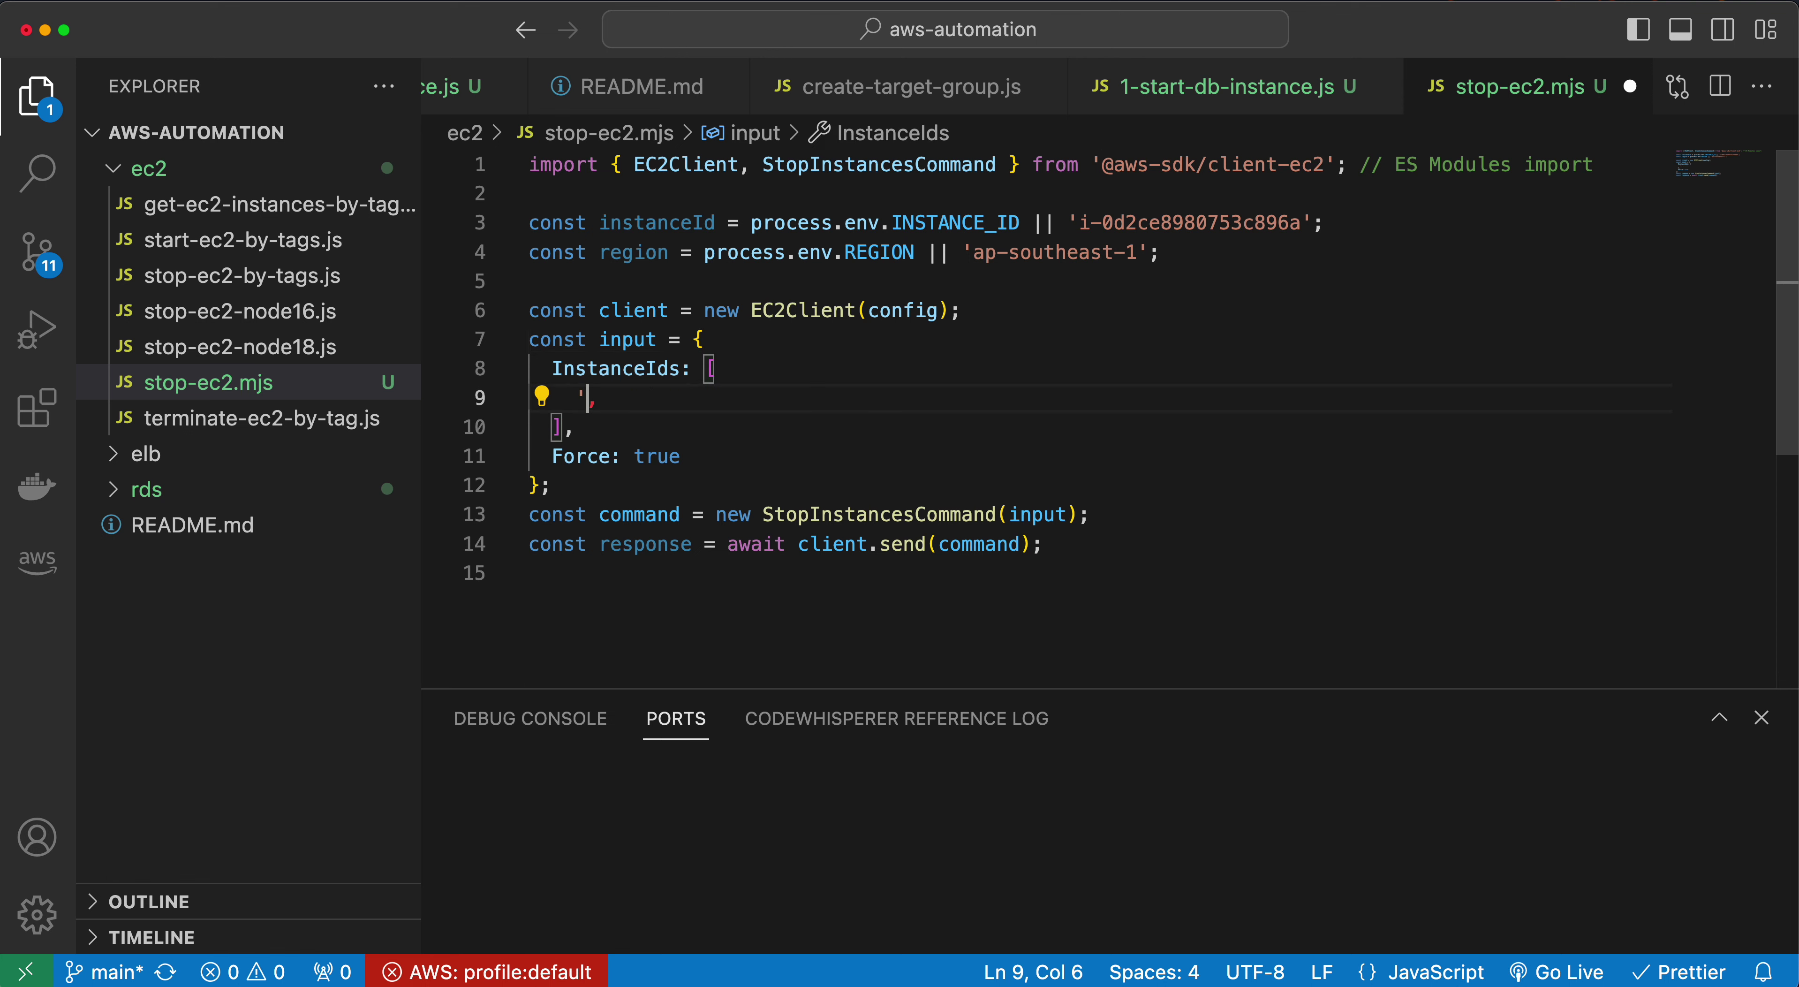
pyautogui.write('instanceId')
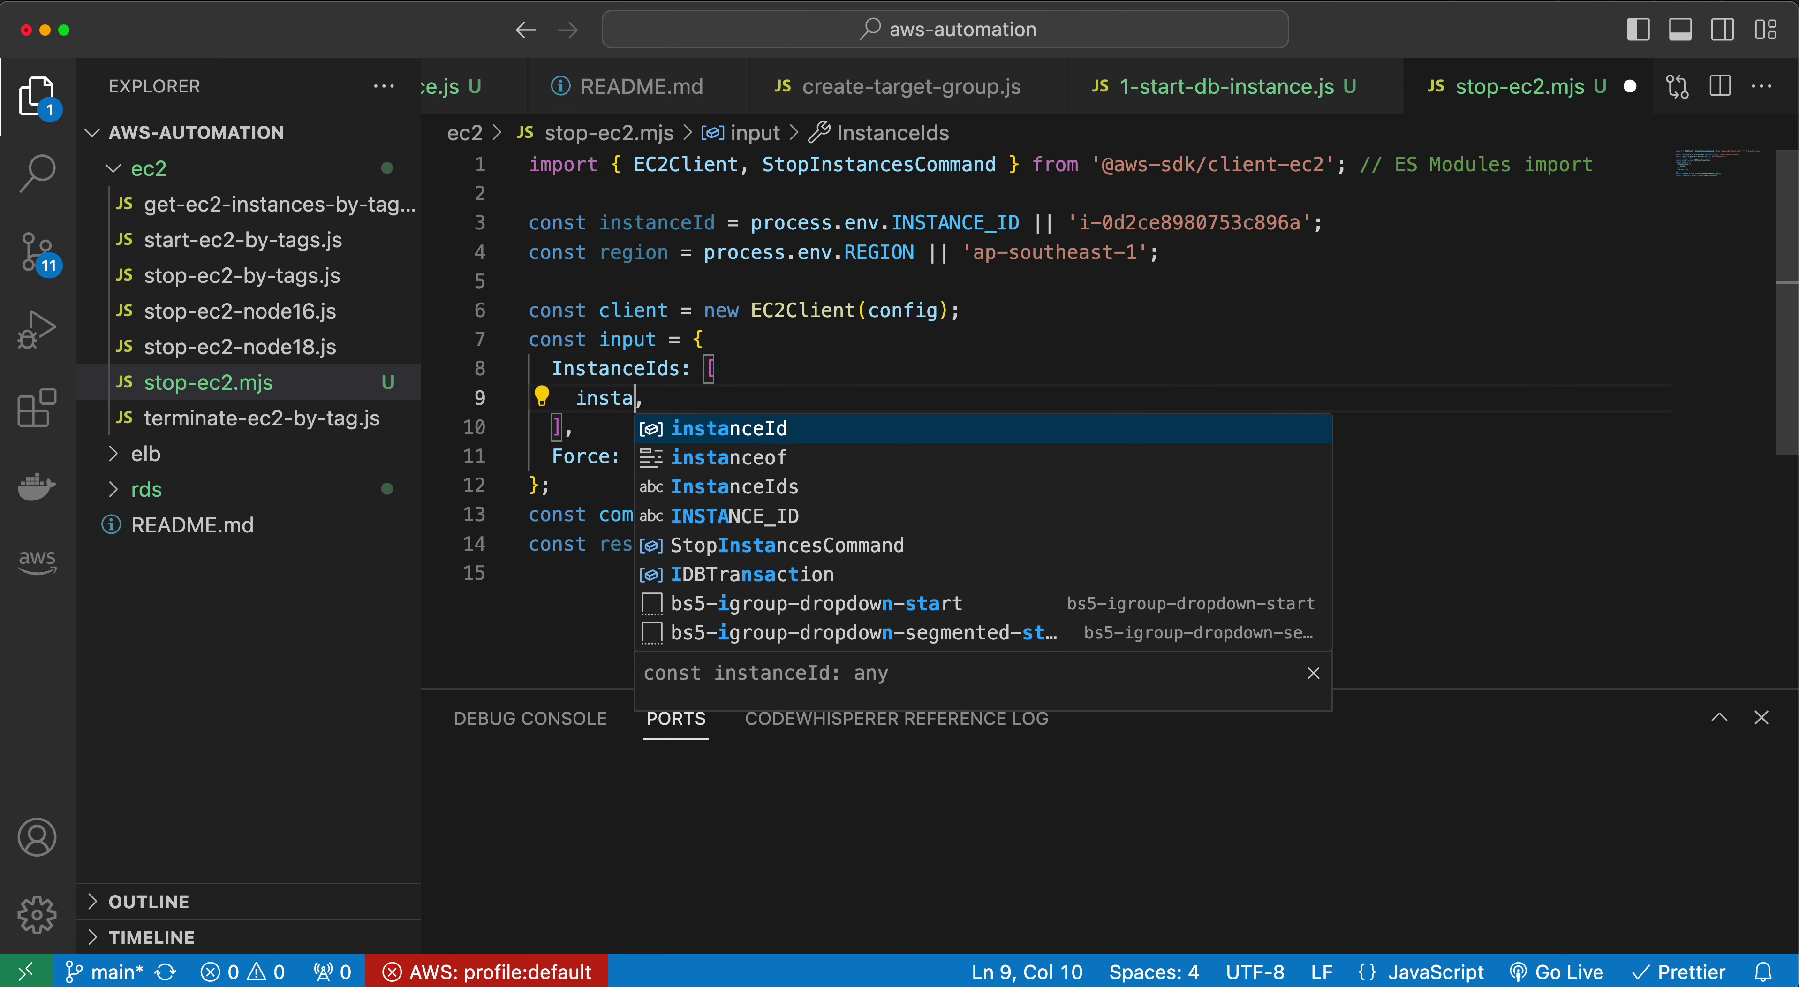
pyautogui.press('super+s')
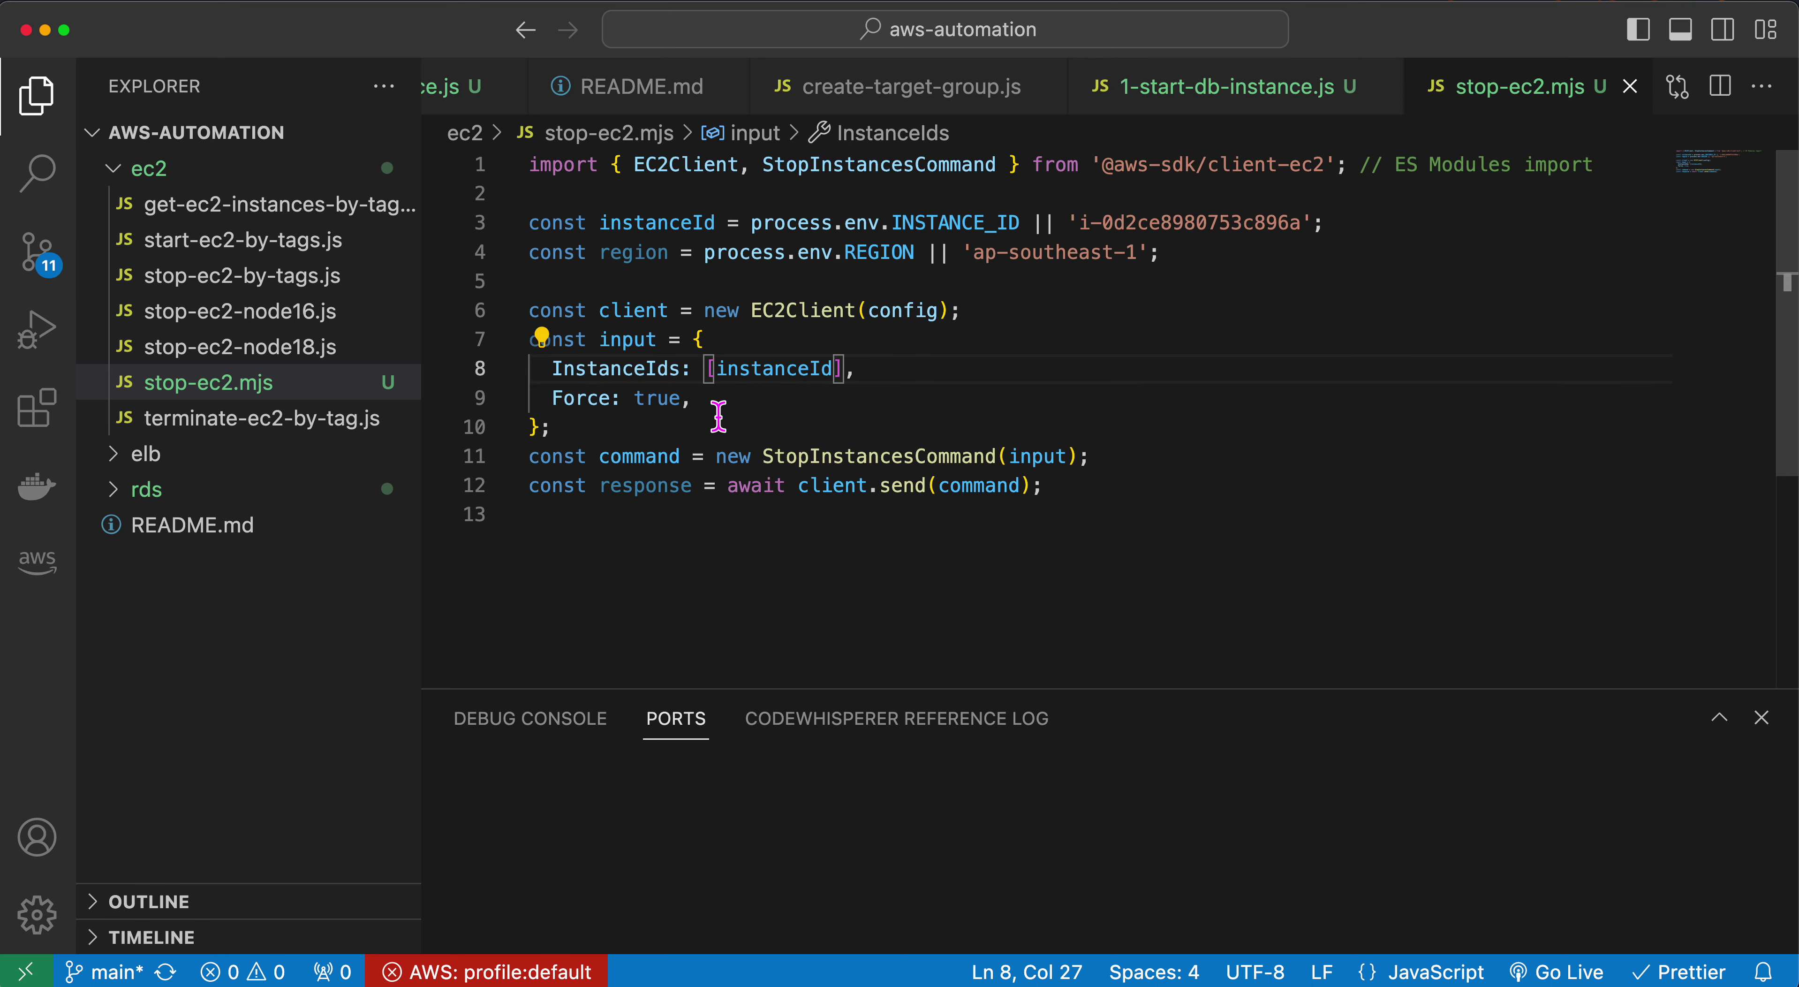
# Step: Select the whole object literal assigned to the input constant, from its opening to its closing brace
pyautogui.moveTo(690, 338); pyautogui.dragTo(540, 427)
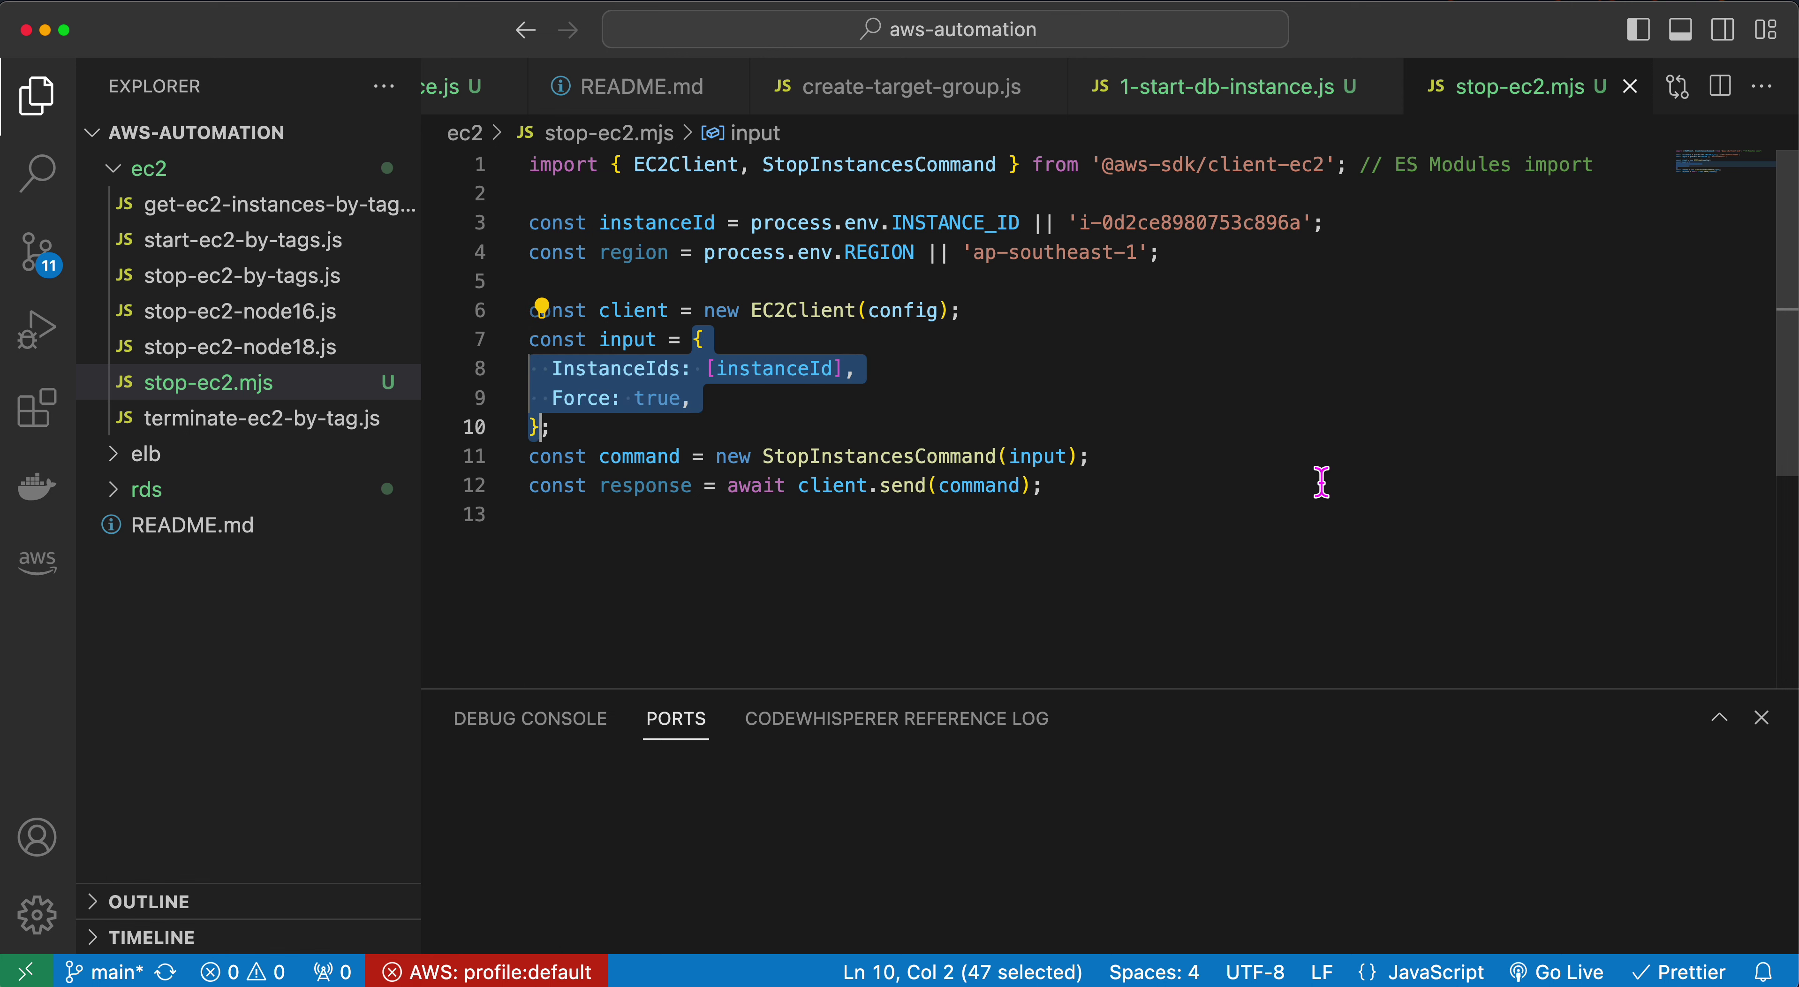